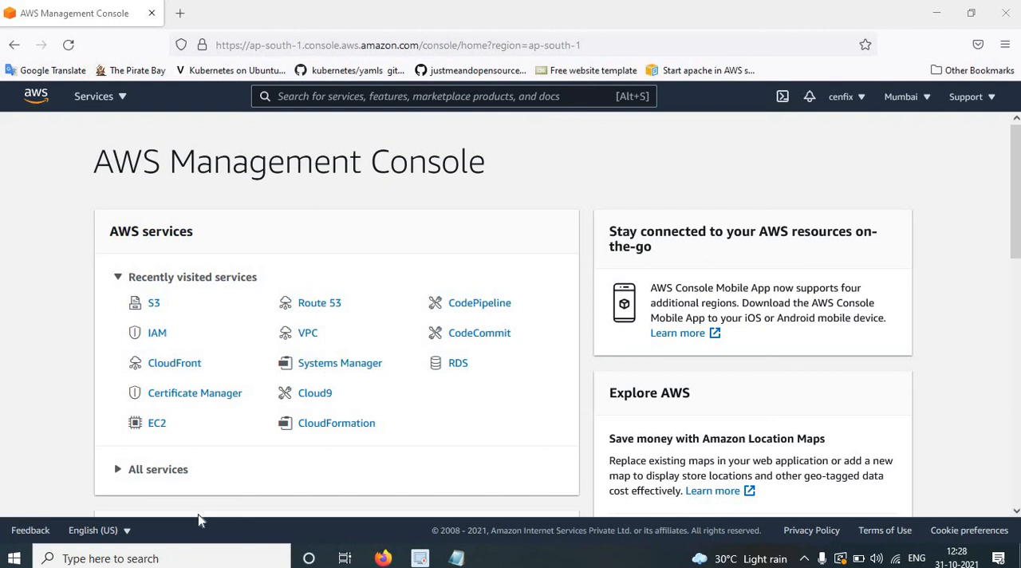
Switch to the Notepad notes and review the planned setup steps and the listed use cases.
click(457, 558)
scroll(412, 426, down, 10)
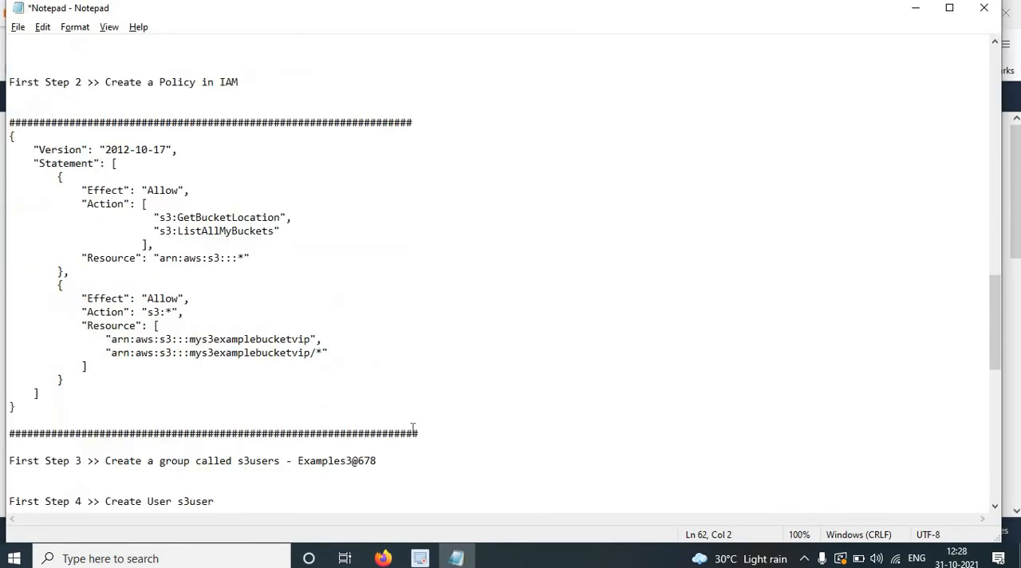
scroll(107, 271, up, 3)
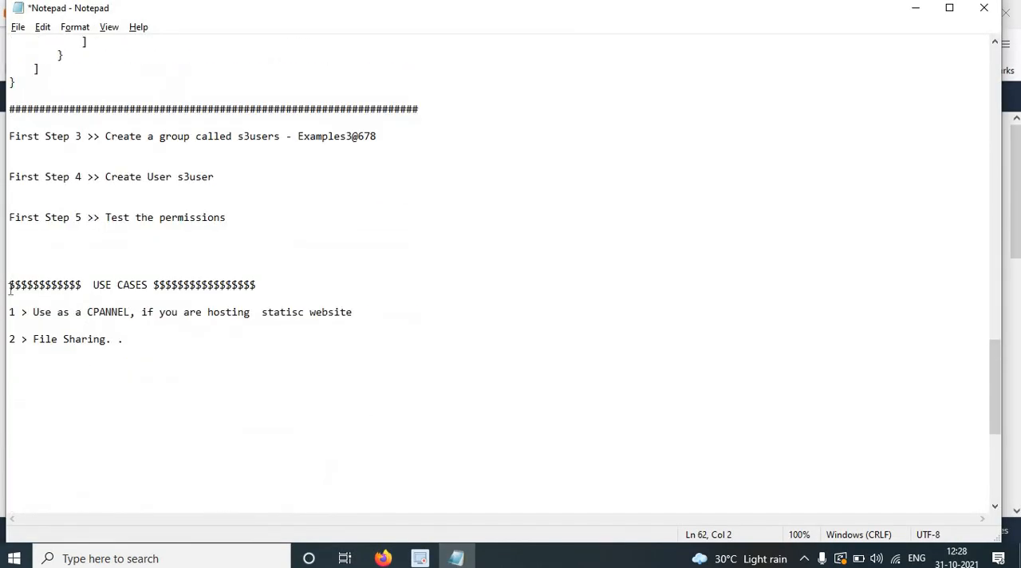
drag(10, 287, 28, 285)
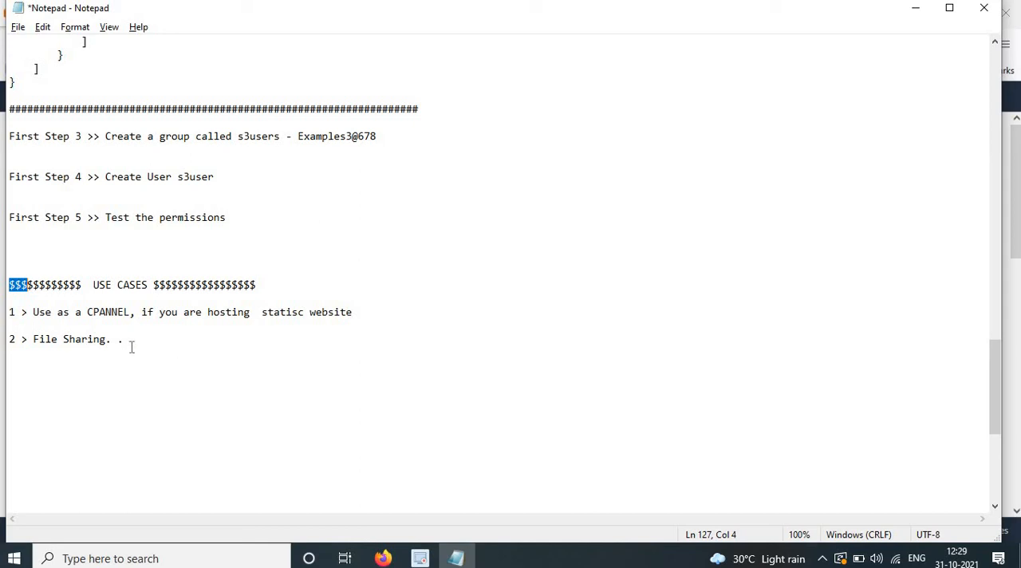
key(ctrl+End)
key(shift+Up)
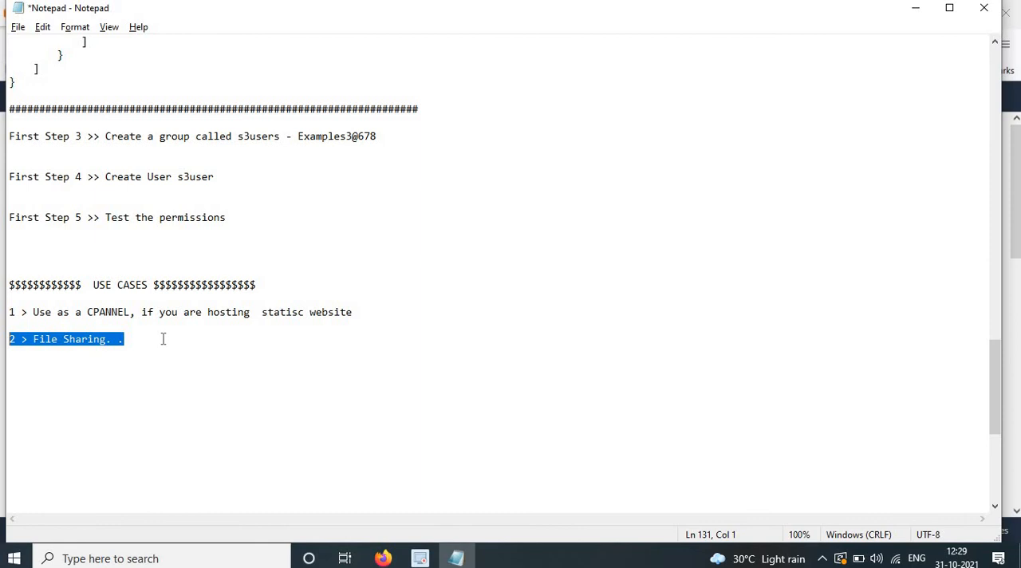
Open the S3 service in Firefox and copy the bucket name mys3examplebucketvip from the Notepad notes.
click(384, 558)
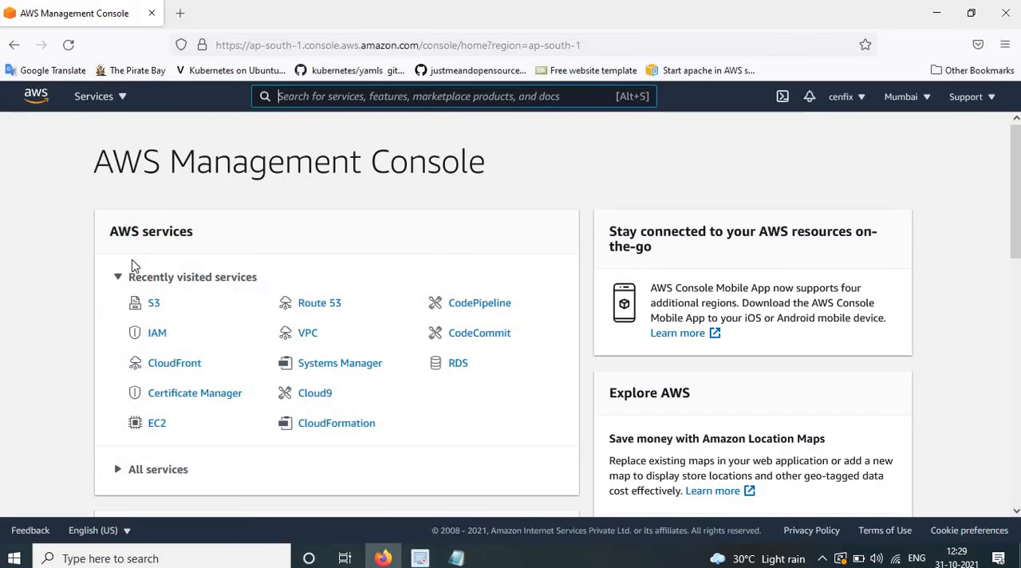
click(155, 308)
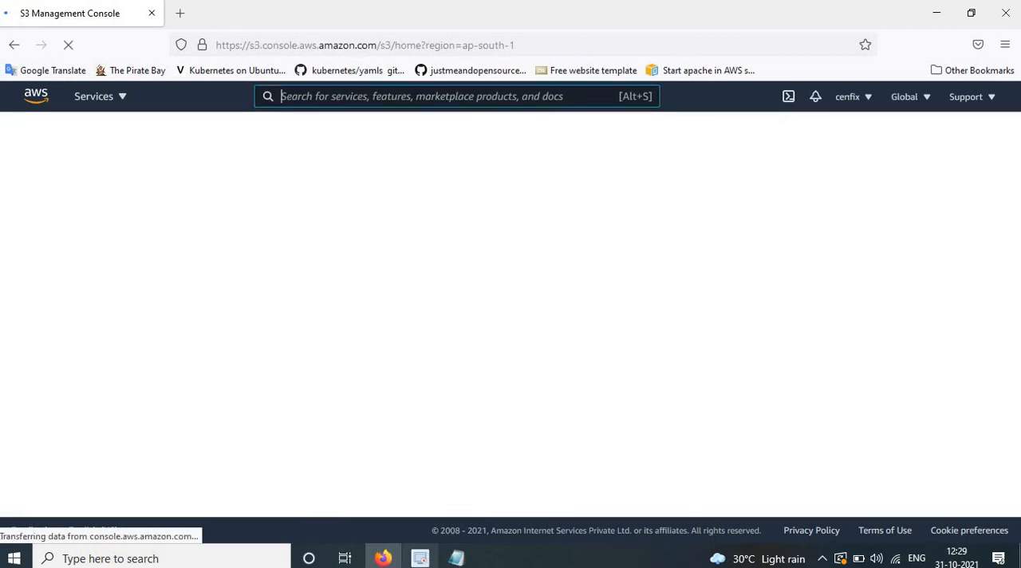
key(alt+Tab)
scroll(319, 334, up, 10)
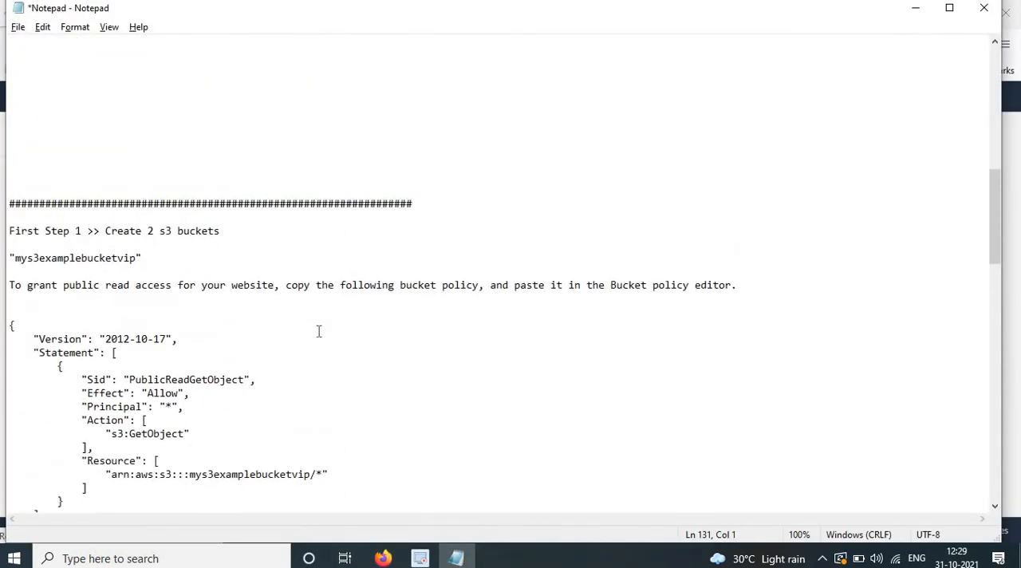
scroll(318, 331, up, 4)
scroll(319, 332, down, 7)
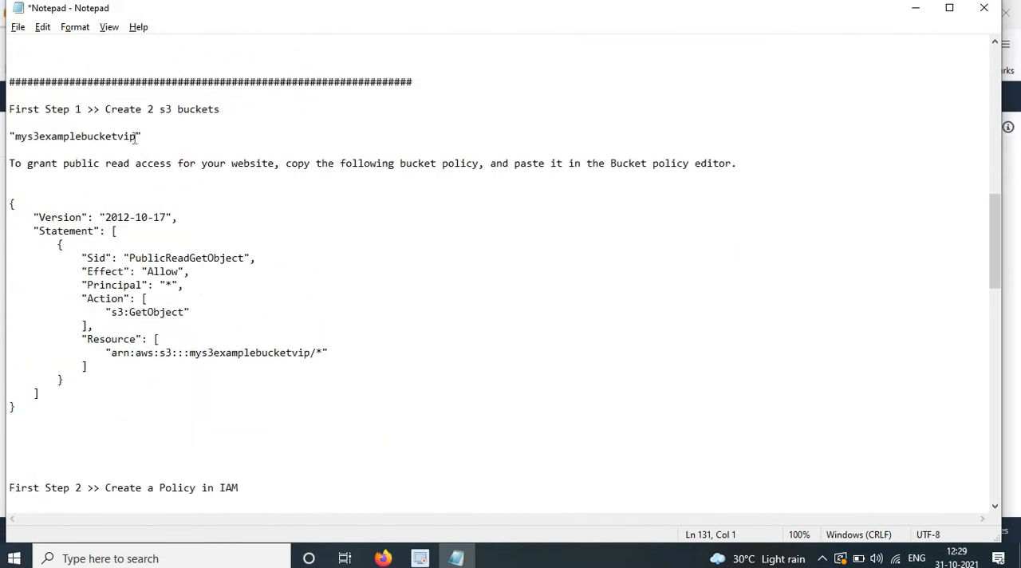
drag(137, 138, 15, 137)
key(ctrl+c)
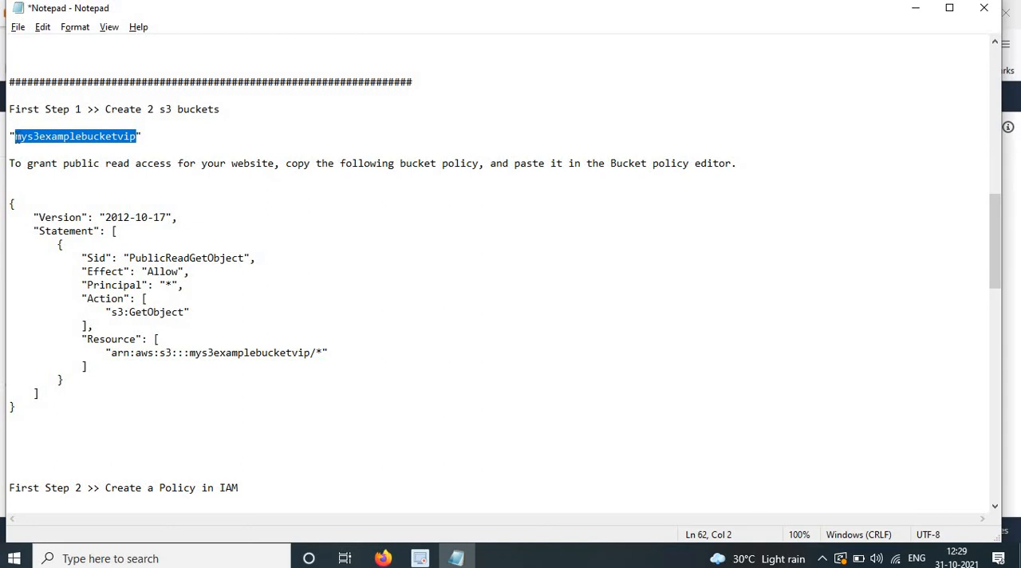
Switch to Firefox and start a new S3 bucket named mys3examplebucketvip.
key(alt+Tab)
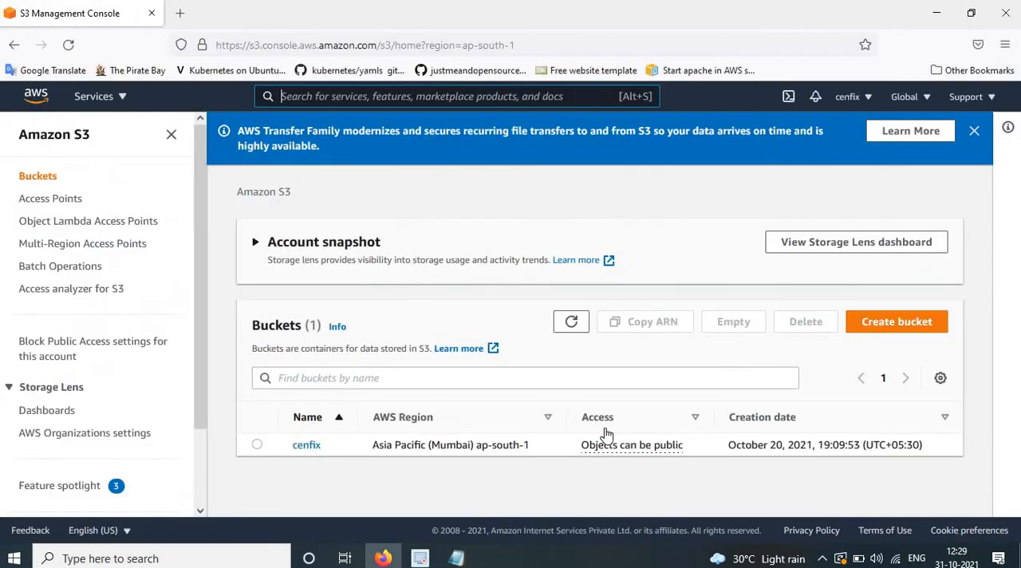
click(890, 327)
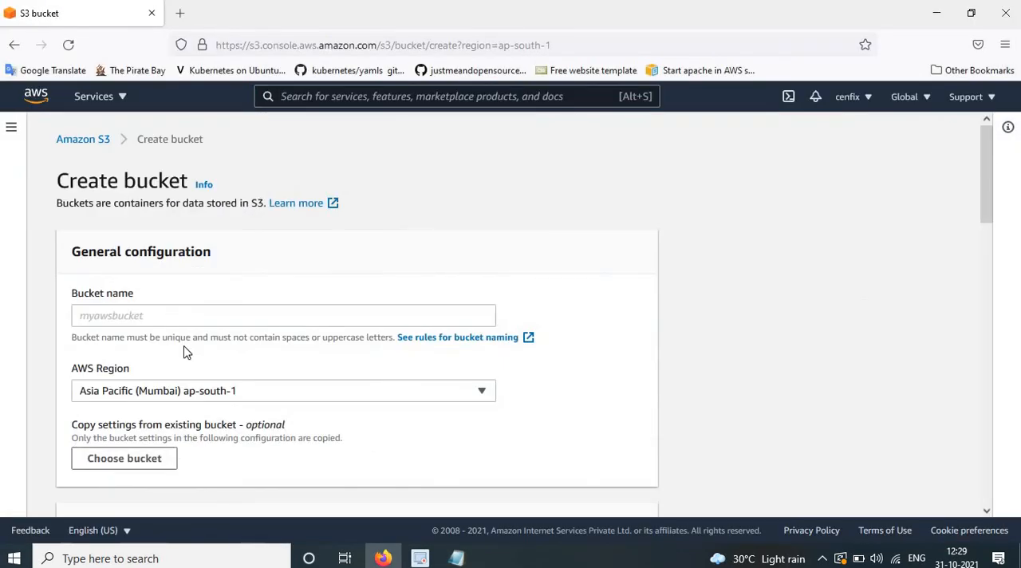
click(178, 313)
key(ctrl+v)
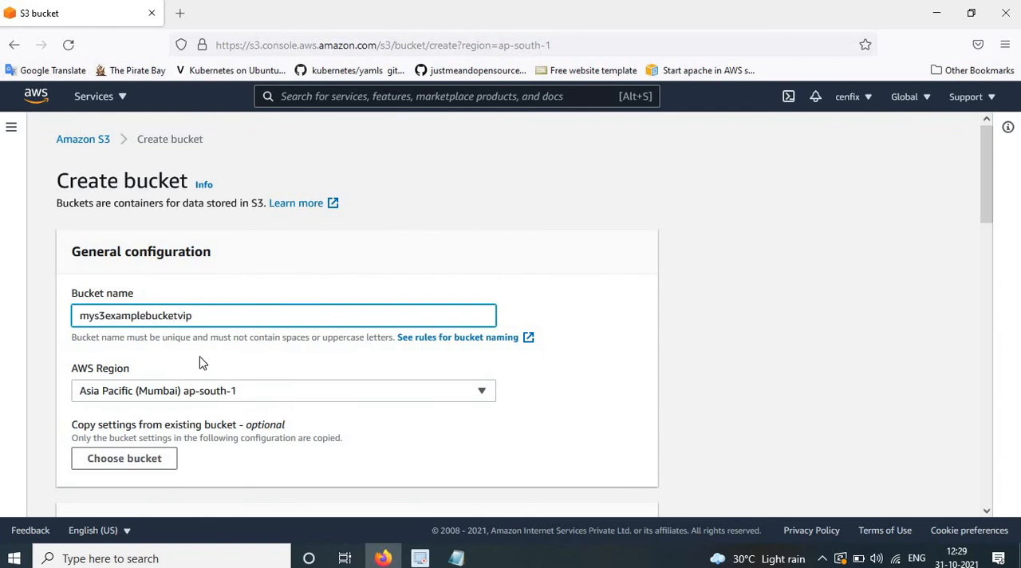
Turn off Block all public access for the new bucket and acknowledge that its objects might become public.
scroll(198, 360, down, 4)
click(78, 306)
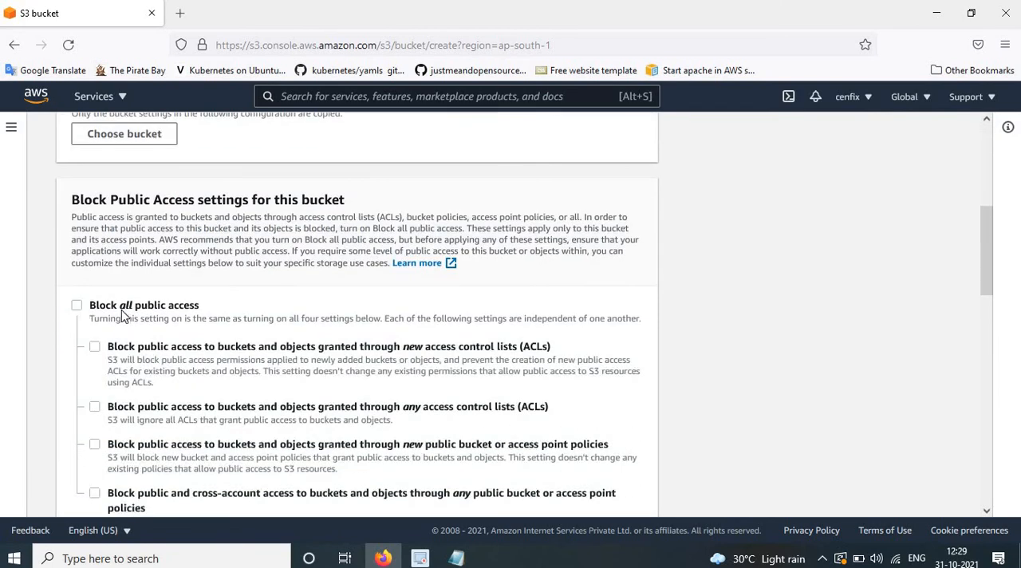
scroll(123, 315, down, 4)
scroll(124, 315, down, 3)
scroll(124, 315, up, 3)
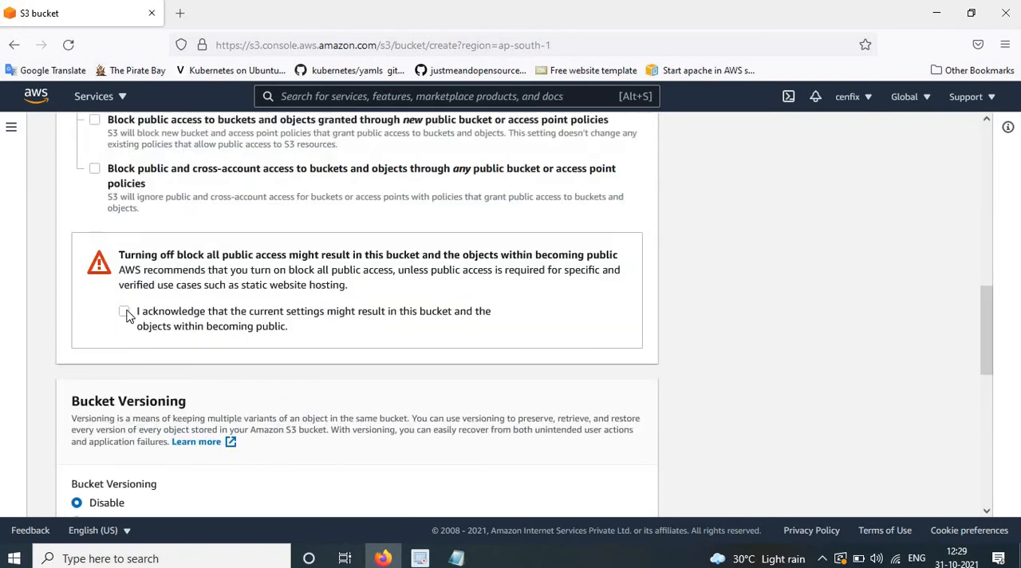
click(123, 311)
Enable bucket versioning and create the bucket.
scroll(124, 327, down, 4)
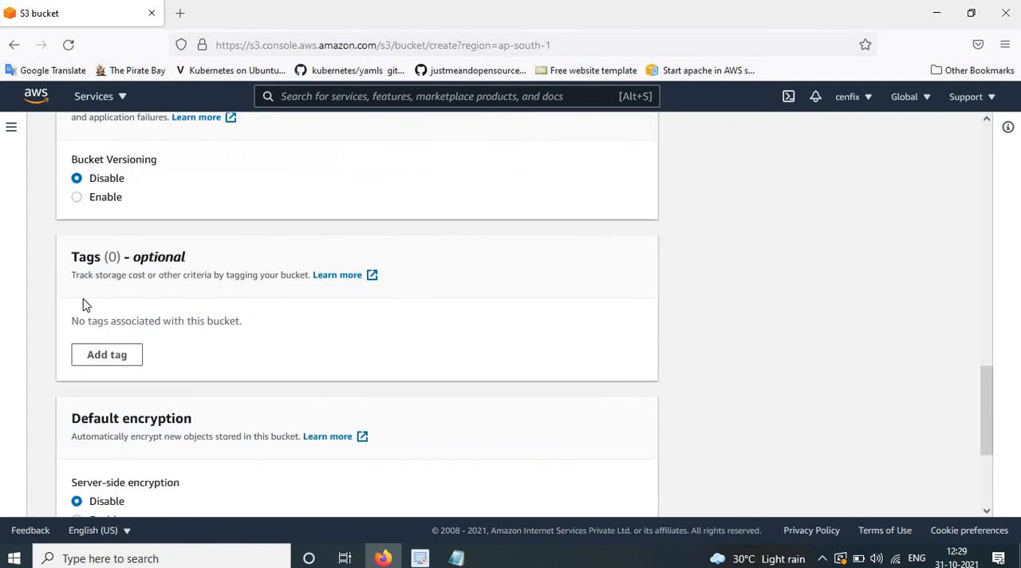
click(77, 197)
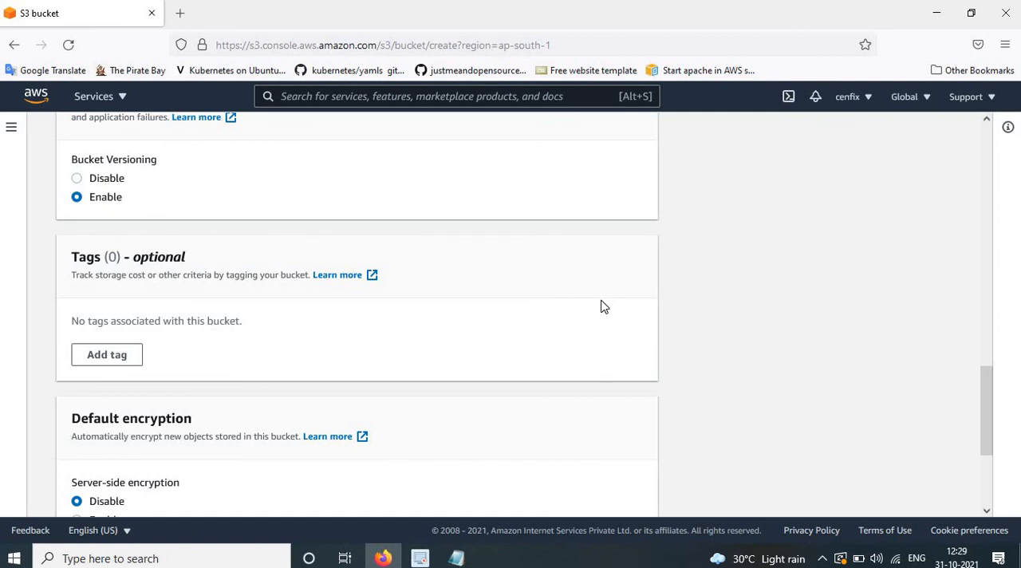
scroll(602, 307, down, 3)
click(612, 488)
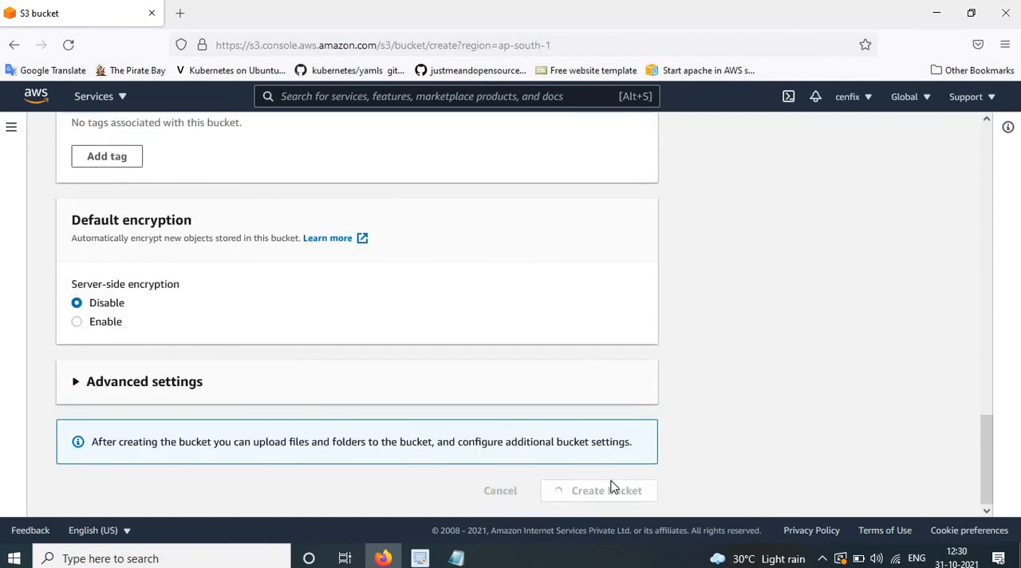
Switch to Notepad and copy the full PublicReadGetObject bucket policy JSON for mys3examplebucketvip.
click(455, 561)
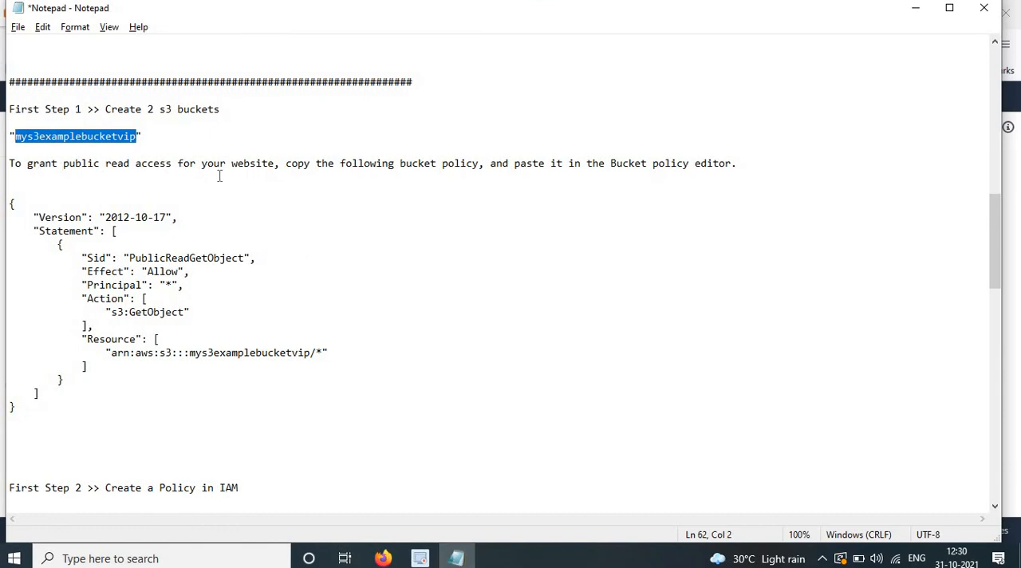
drag(10, 204, 319, 420)
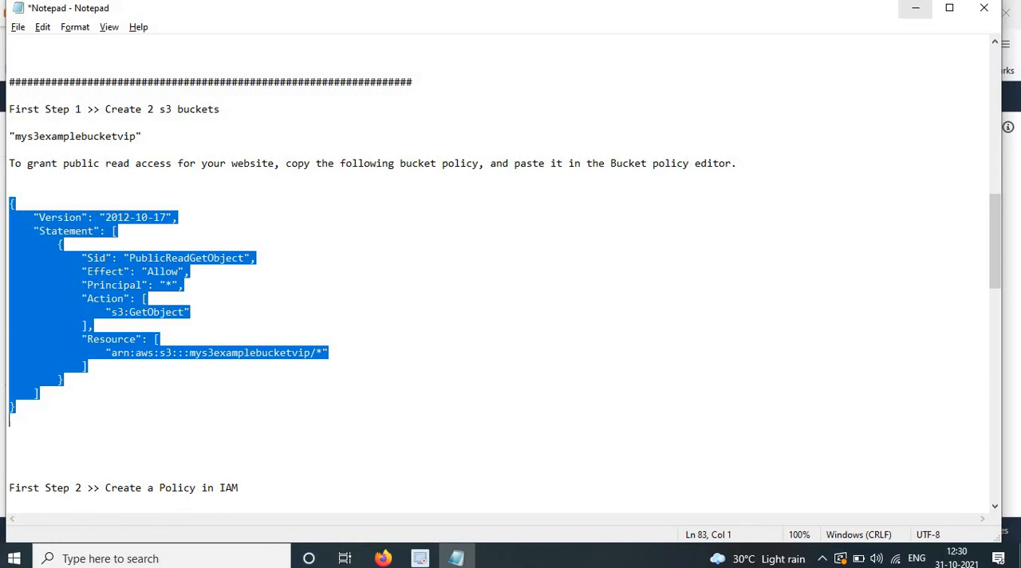
click(279, 390)
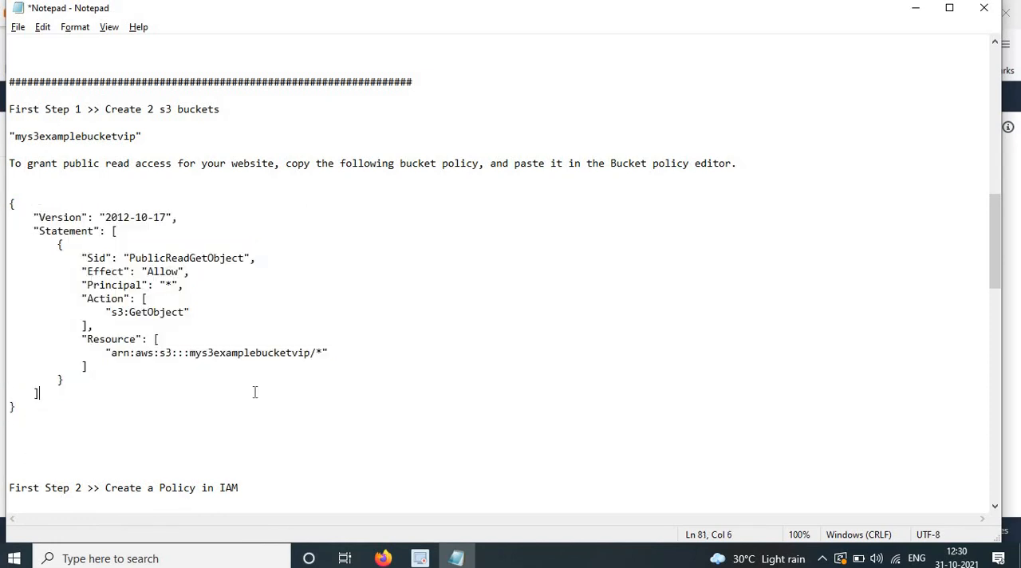
drag(190, 352, 309, 357)
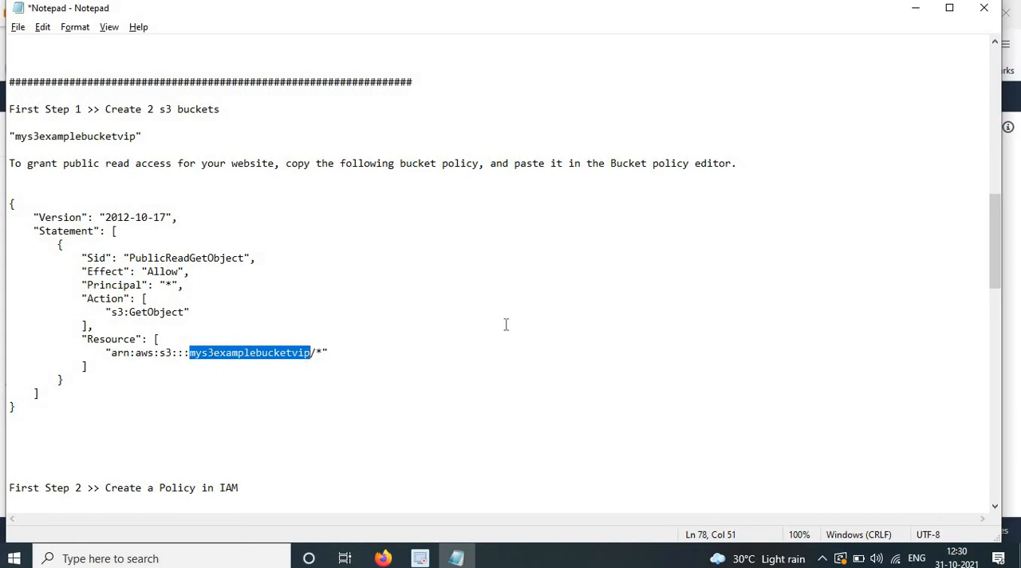
drag(30, 419, 9, 204)
key(ctrl+c)
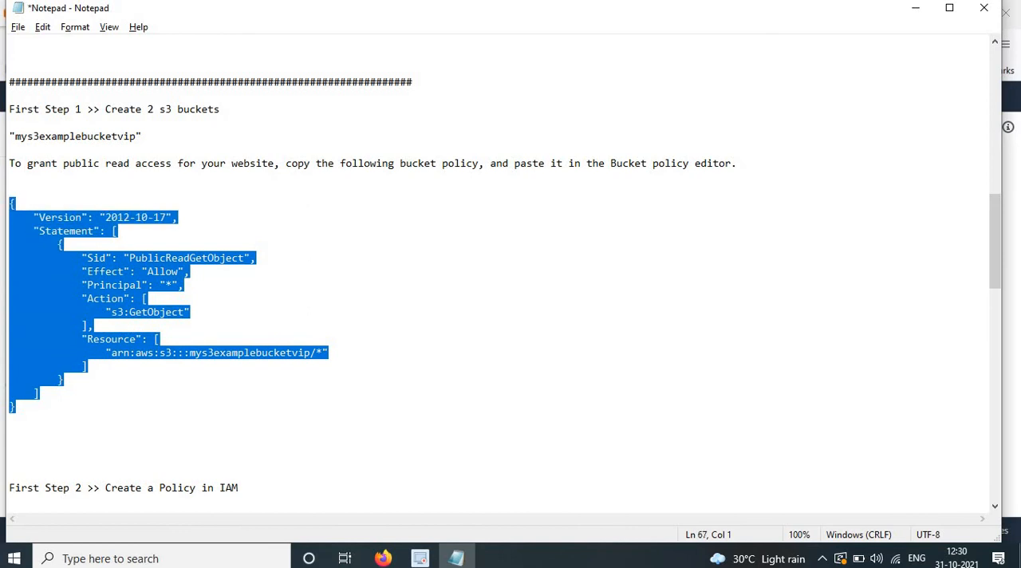
Switch to Firefox and open the permissions of the mys3examplebucketvip bucket.
click(383, 558)
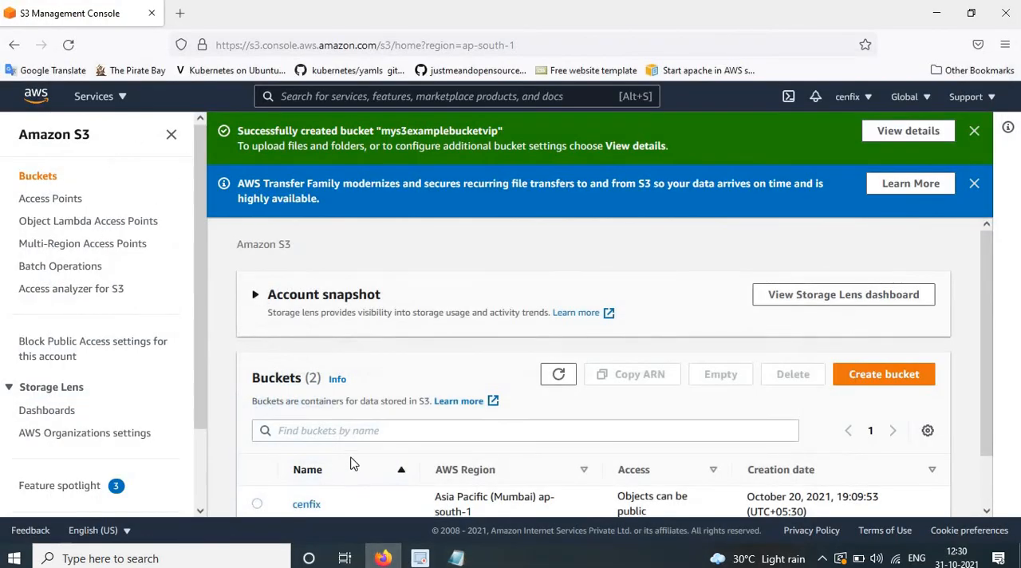
scroll(351, 471, down, 1)
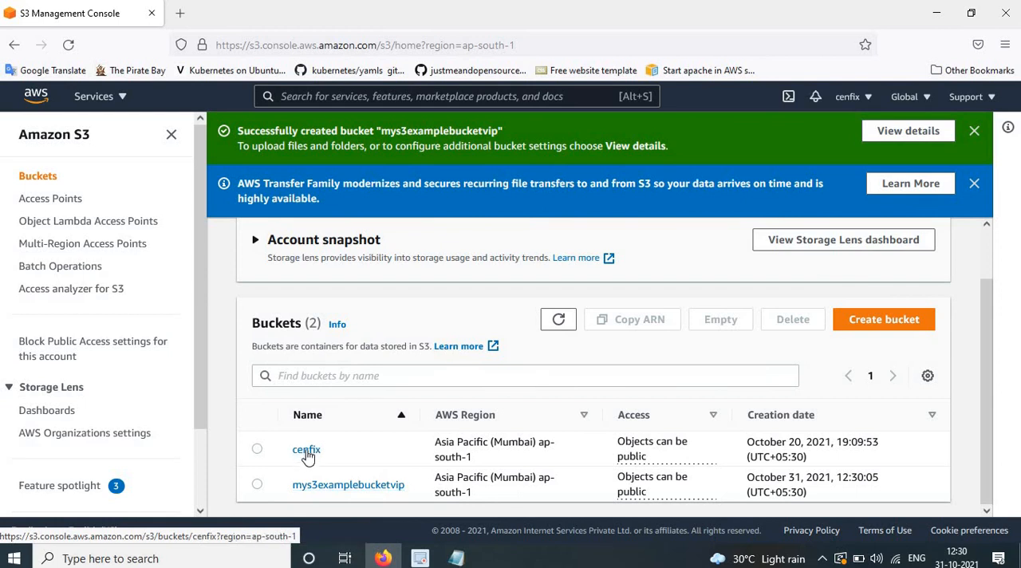
click(352, 485)
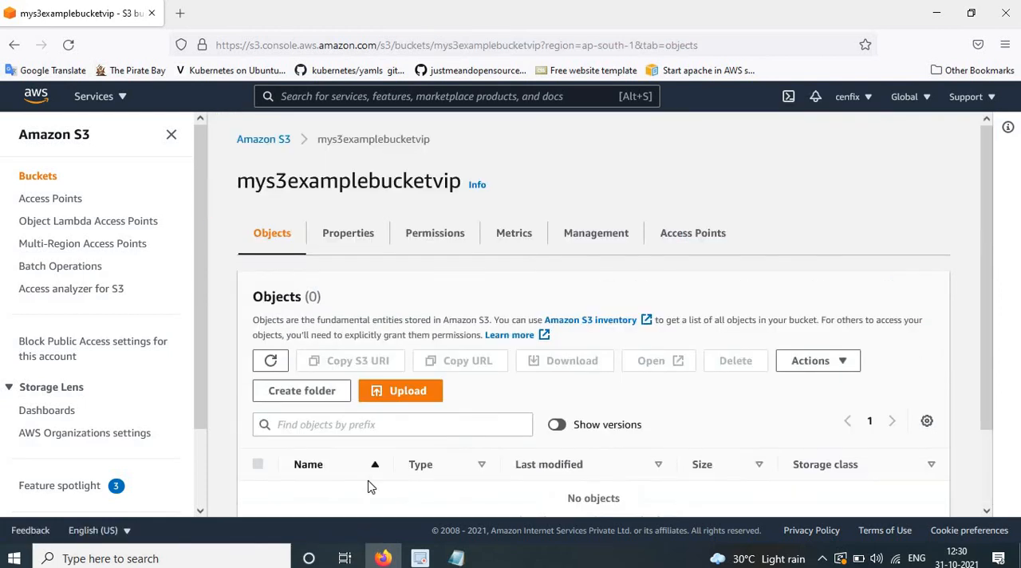
click(424, 234)
scroll(415, 300, down, 6)
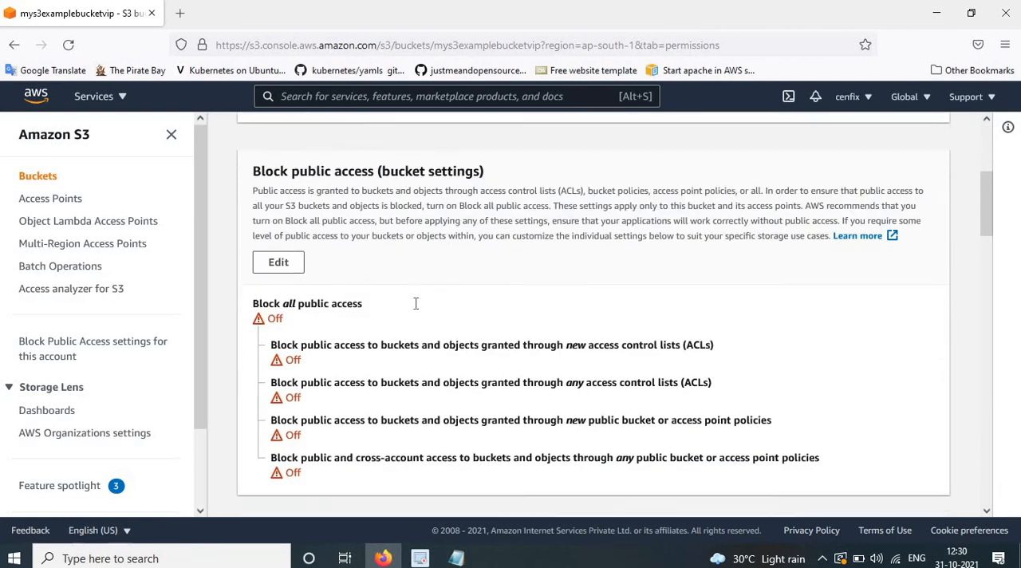
Paste the copied PublicReadGetObject JSON as the bucket policy and save the changes.
click(278, 261)
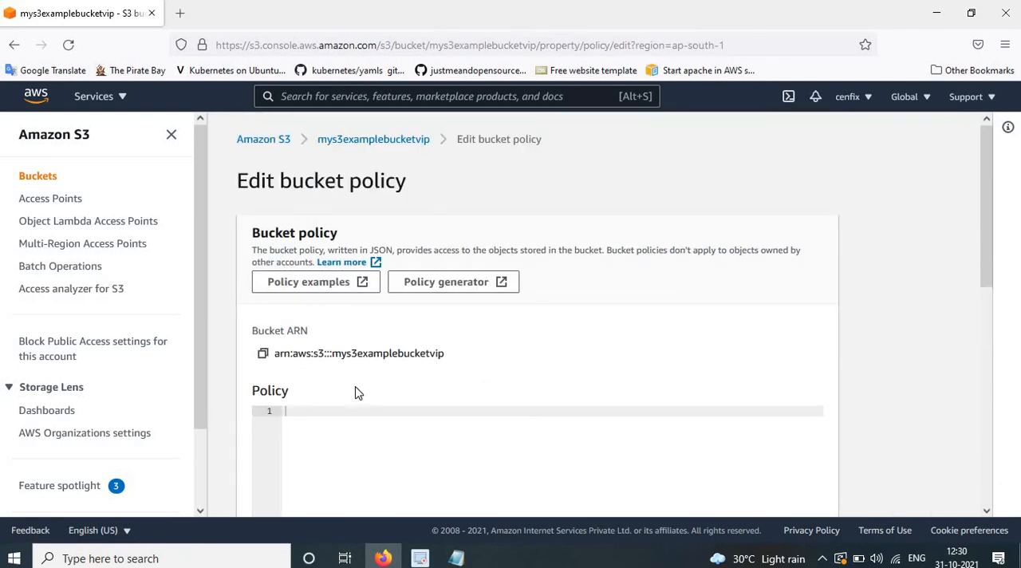
scroll(334, 444, down, 5)
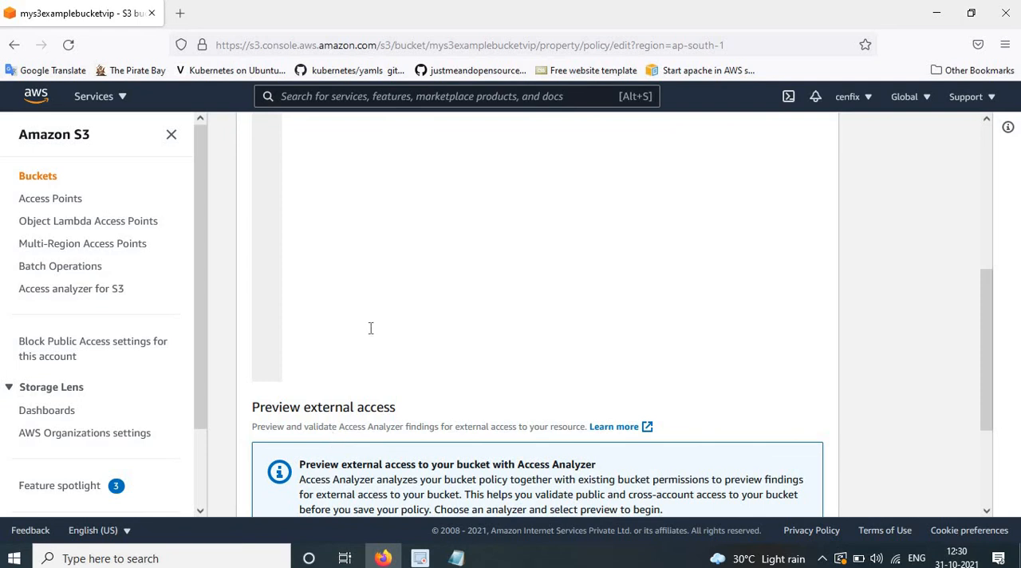
scroll(375, 351, up, 5)
key(ctrl+v)
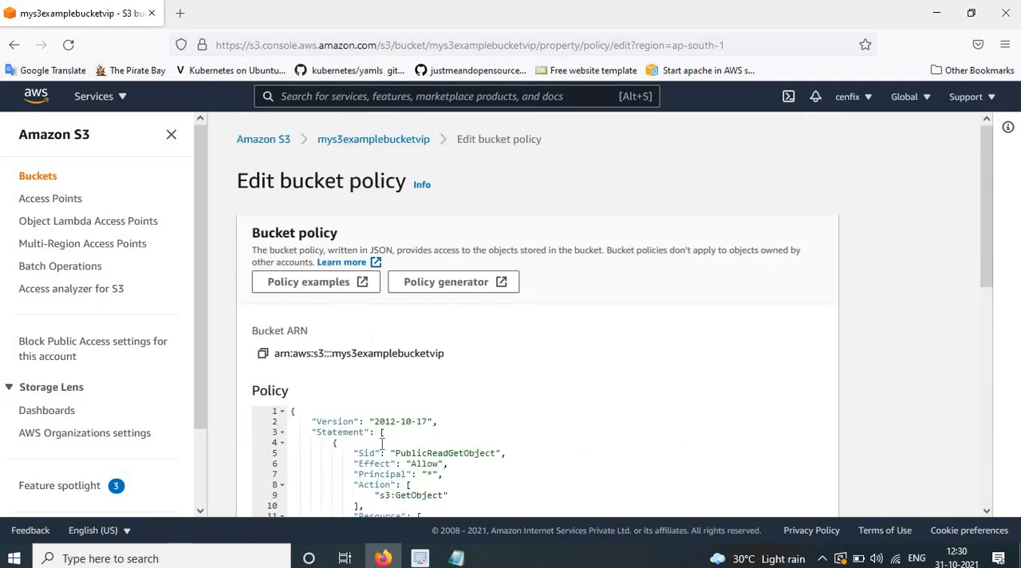
scroll(381, 448, down, 5)
scroll(410, 355, up, 3)
scroll(491, 391, down, 5)
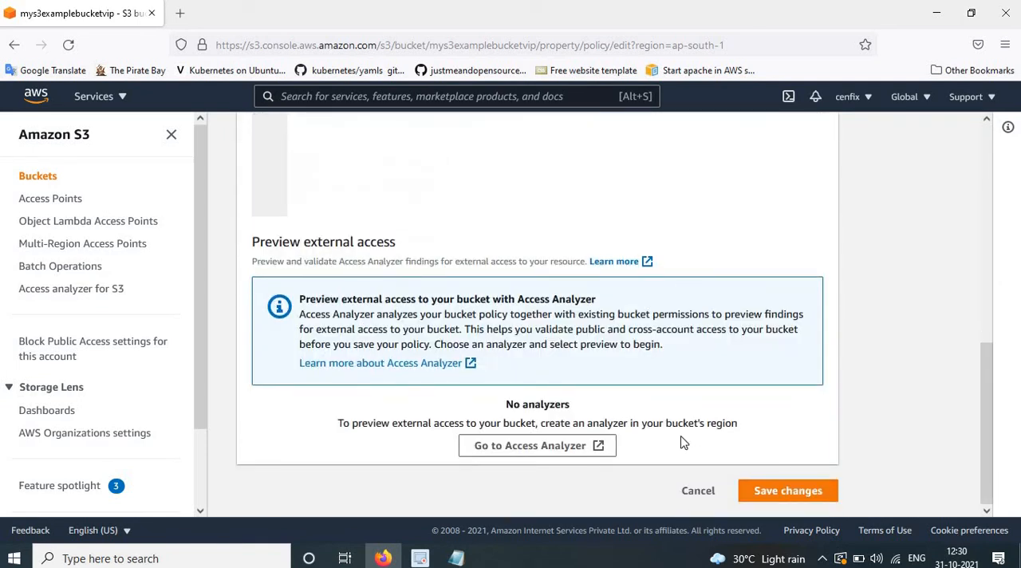
click(778, 490)
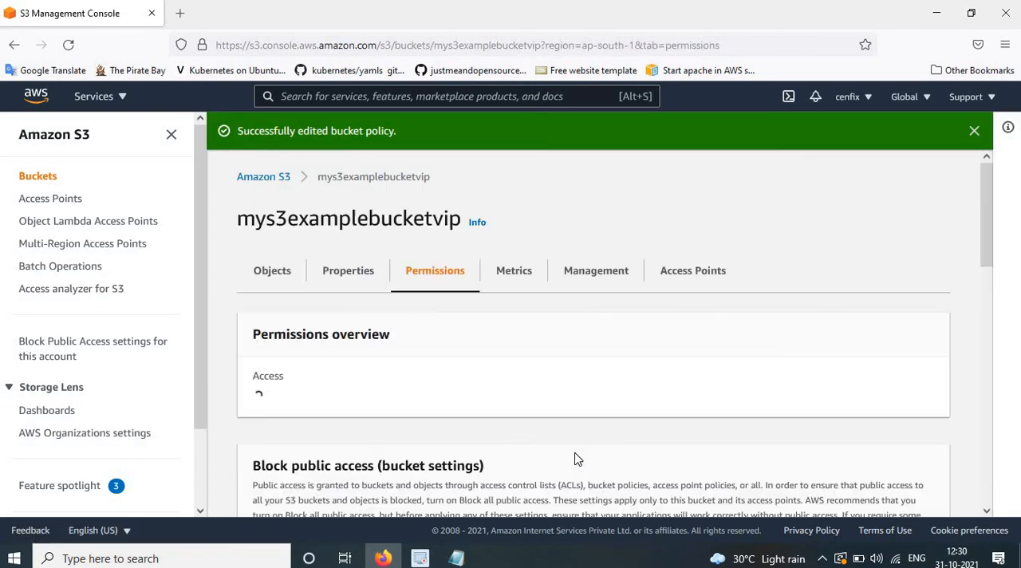
Edit the static website hosting property of mys3examplebucketvip and set it to Enable.
click(351, 287)
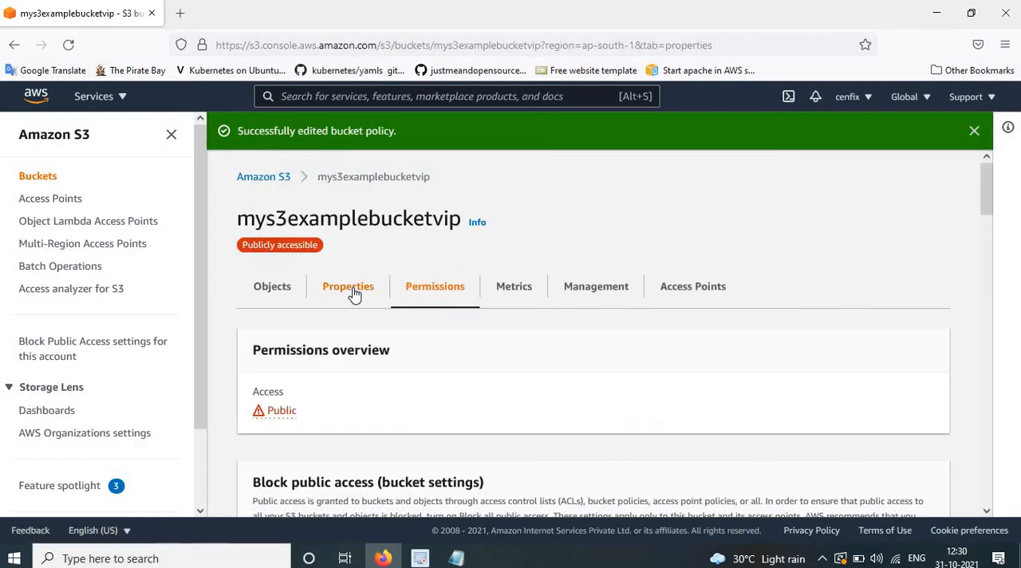
scroll(412, 343, down, 10)
scroll(413, 344, down, 10)
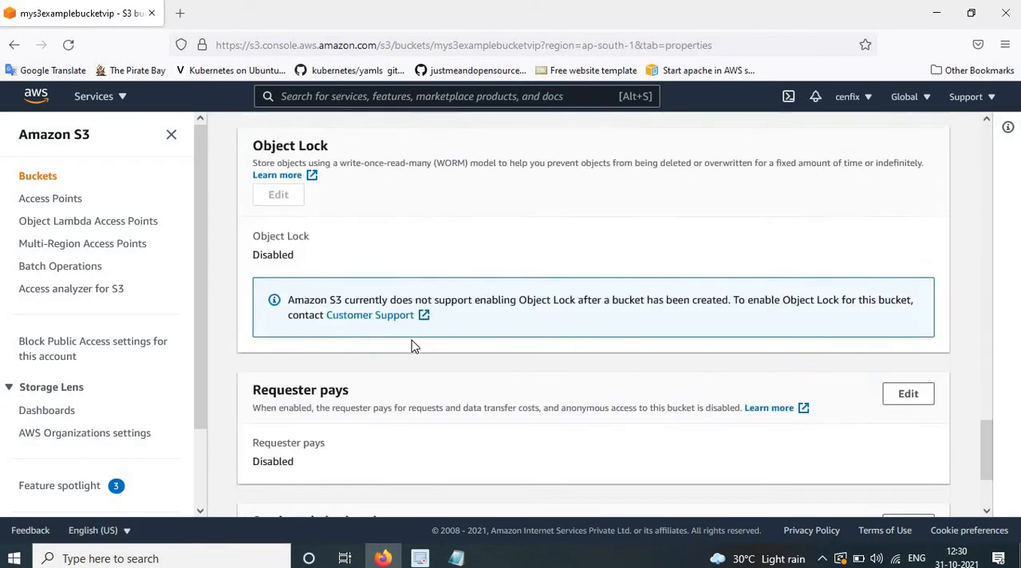
click(919, 391)
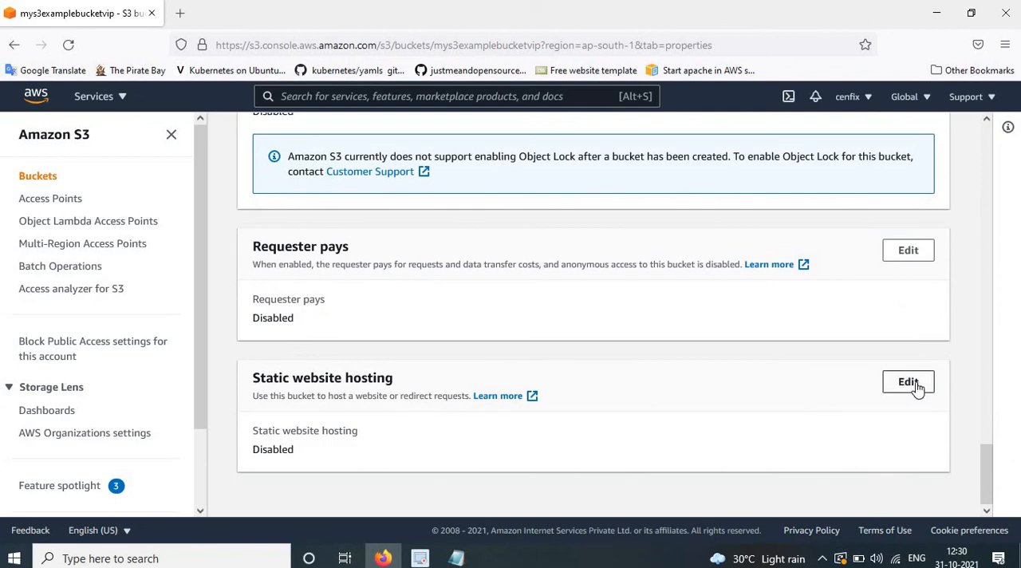
click(277, 336)
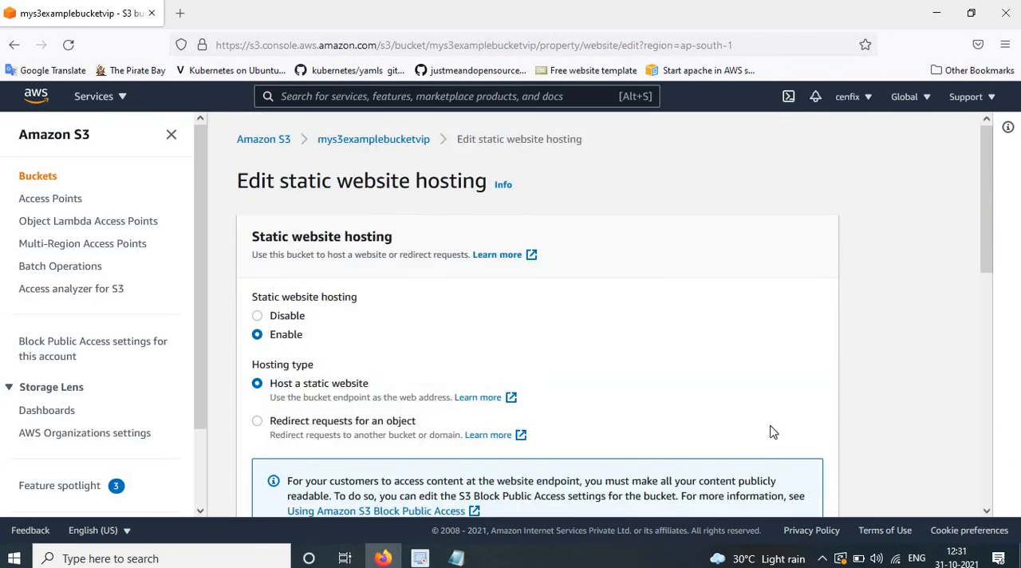
Set the index document to index.html and the error document to error.html, and save the static website hosting settings.
scroll(399, 376, down, 5)
click(348, 261)
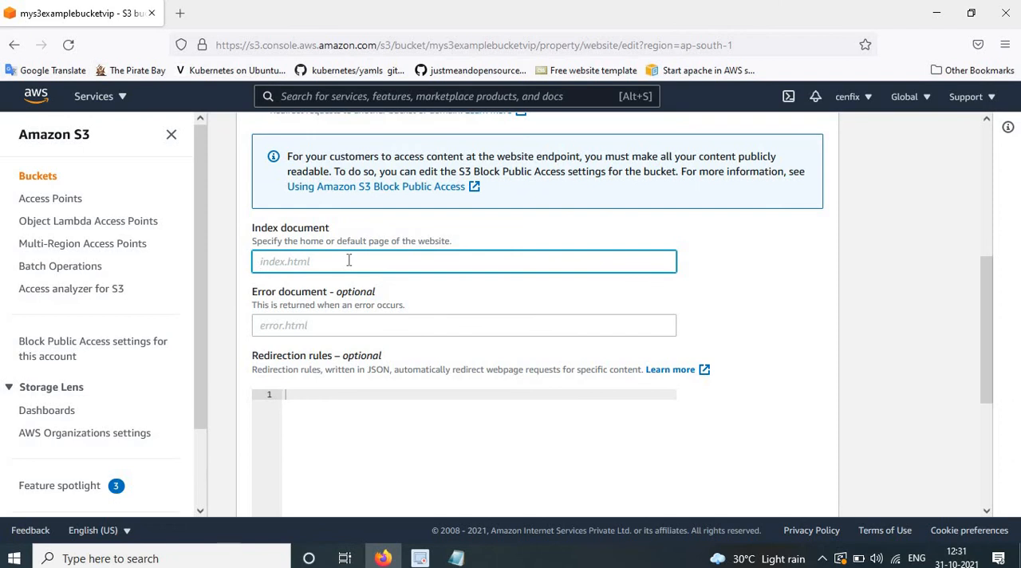
text(index.html)
key(Tab)
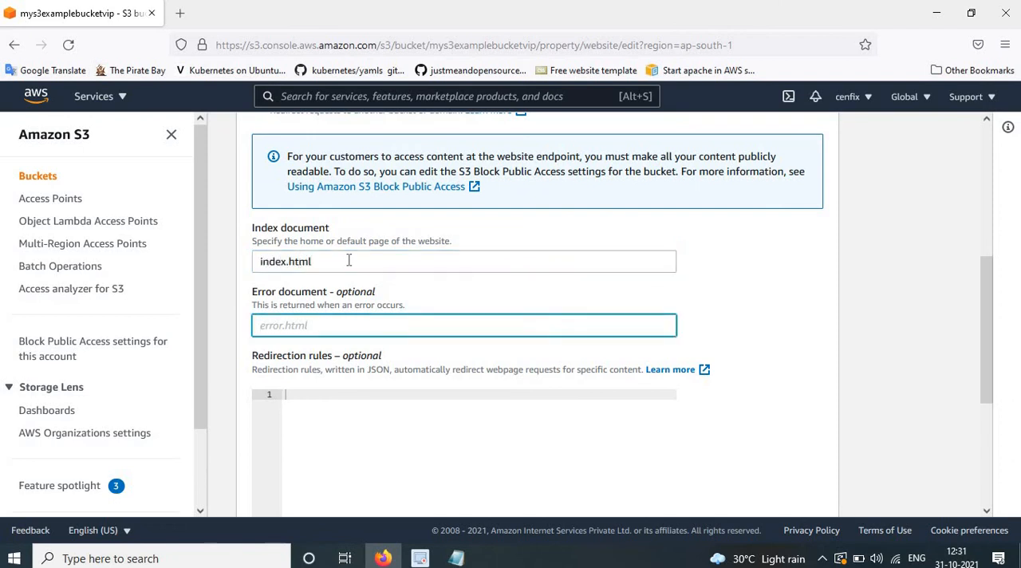
text(error.html)
scroll(678, 471, down, 5)
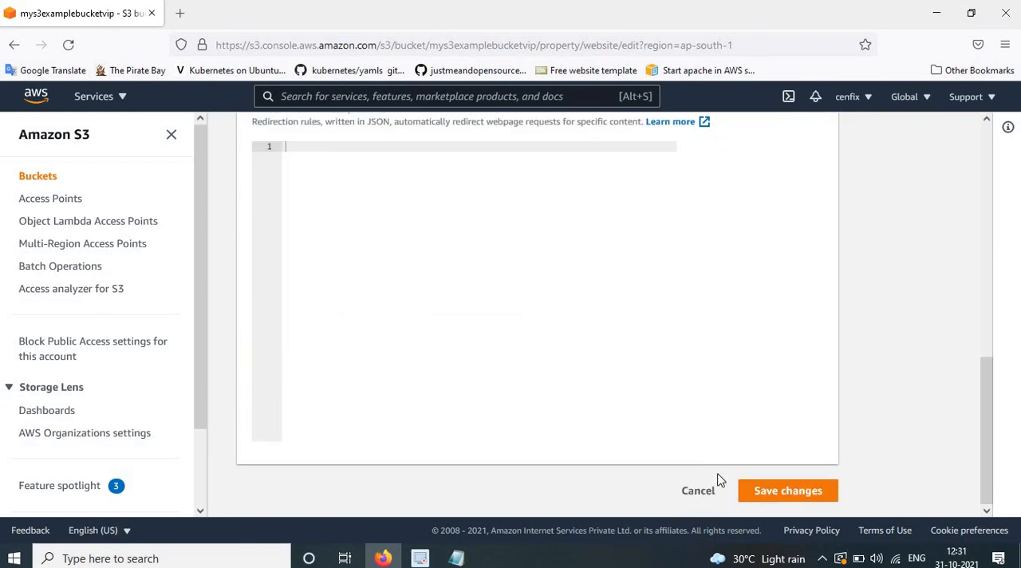
click(776, 492)
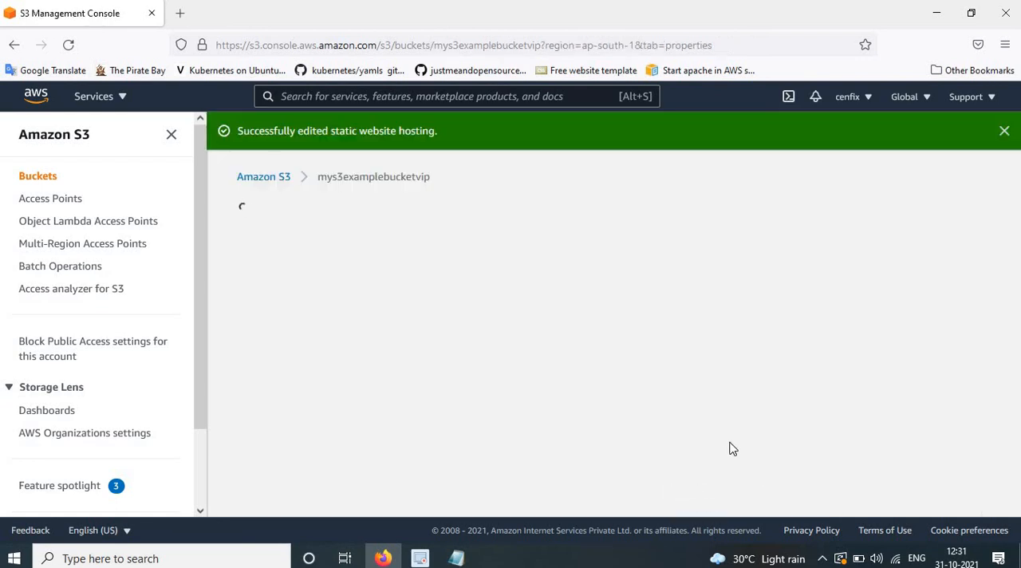
Show the bucket's objects, then open the desktop's index file in Notepad, review its text and close it.
click(263, 272)
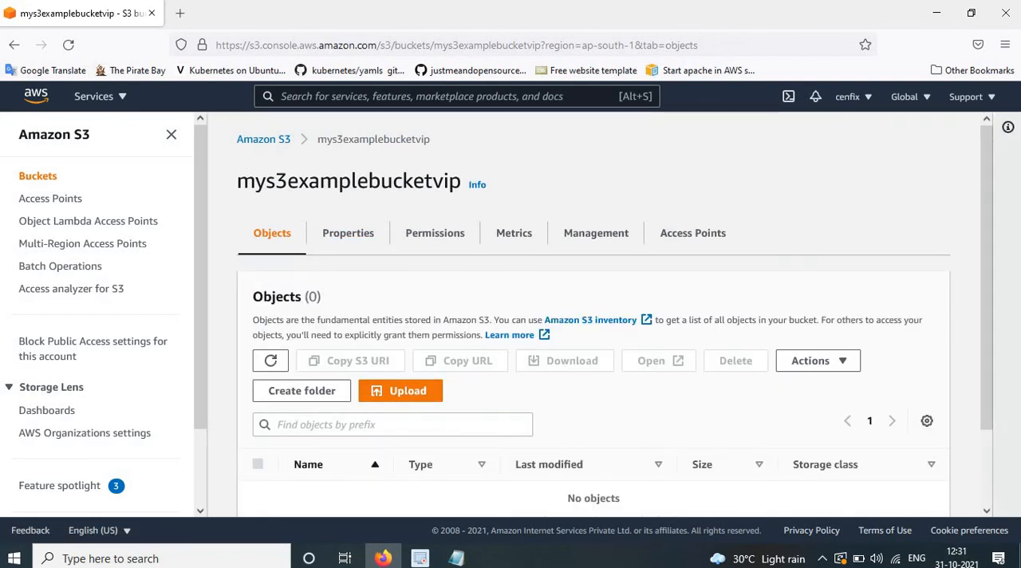
click(930, 13)
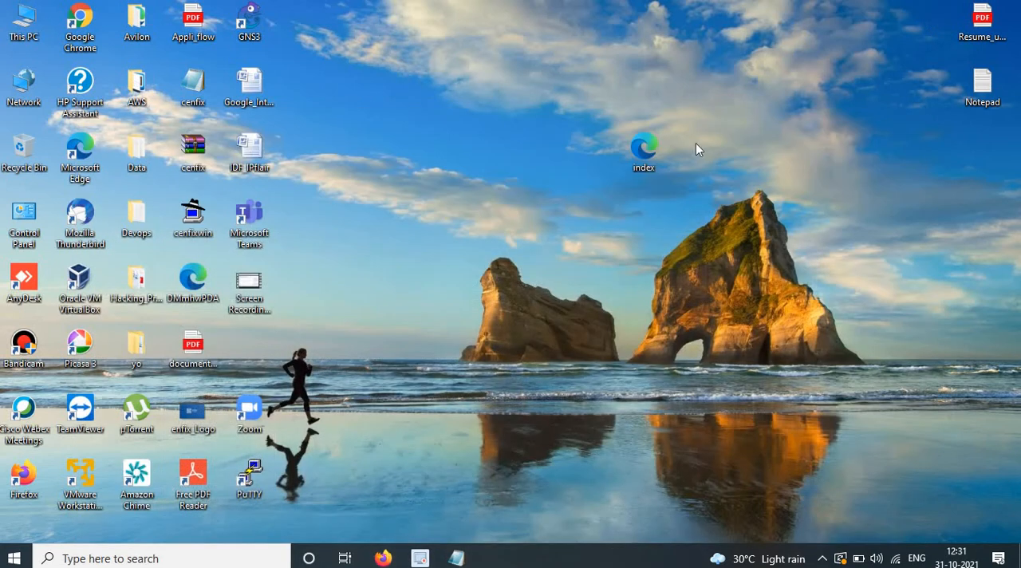
right_click(645, 152)
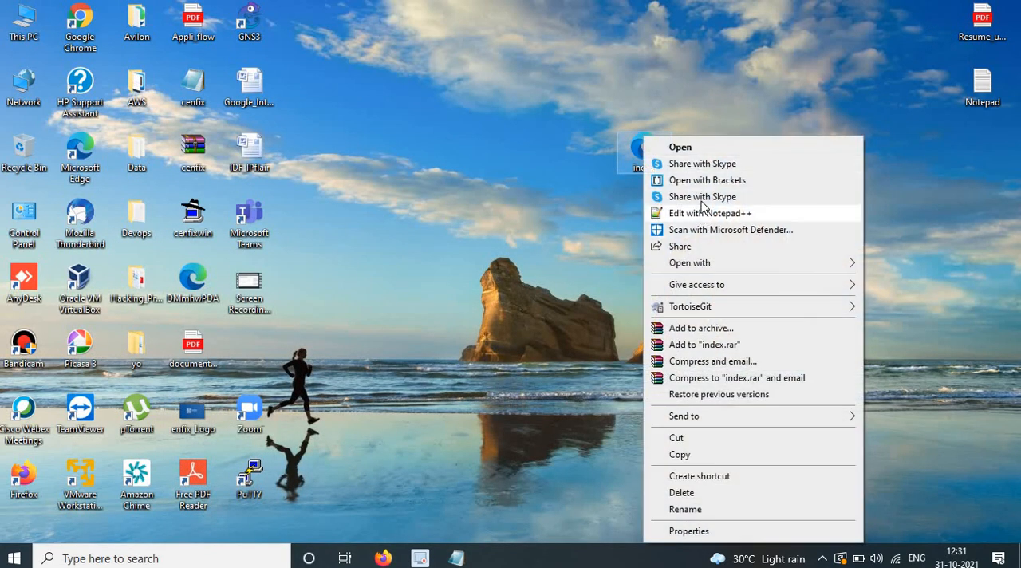
mouse_move(791, 266)
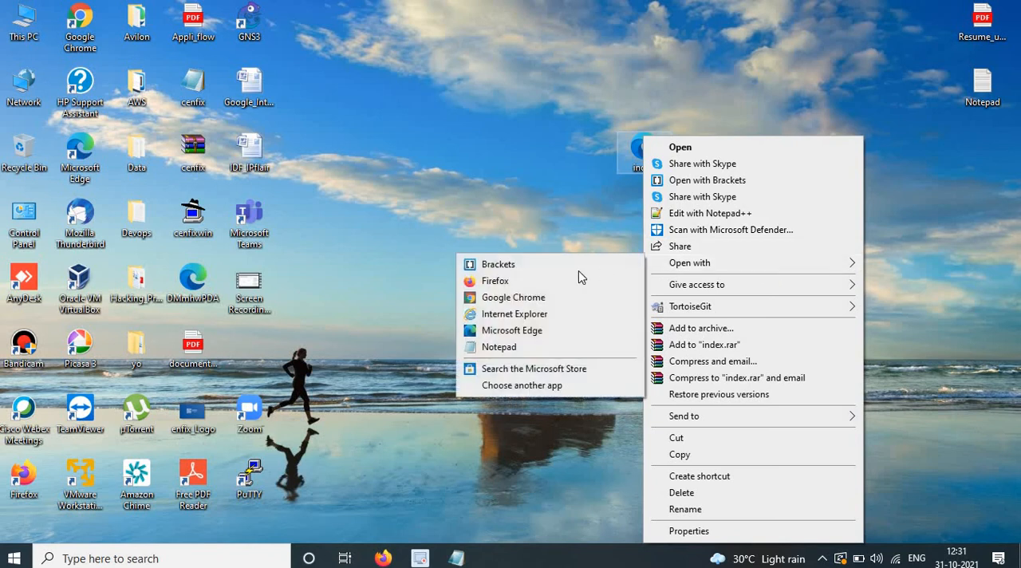
click(529, 349)
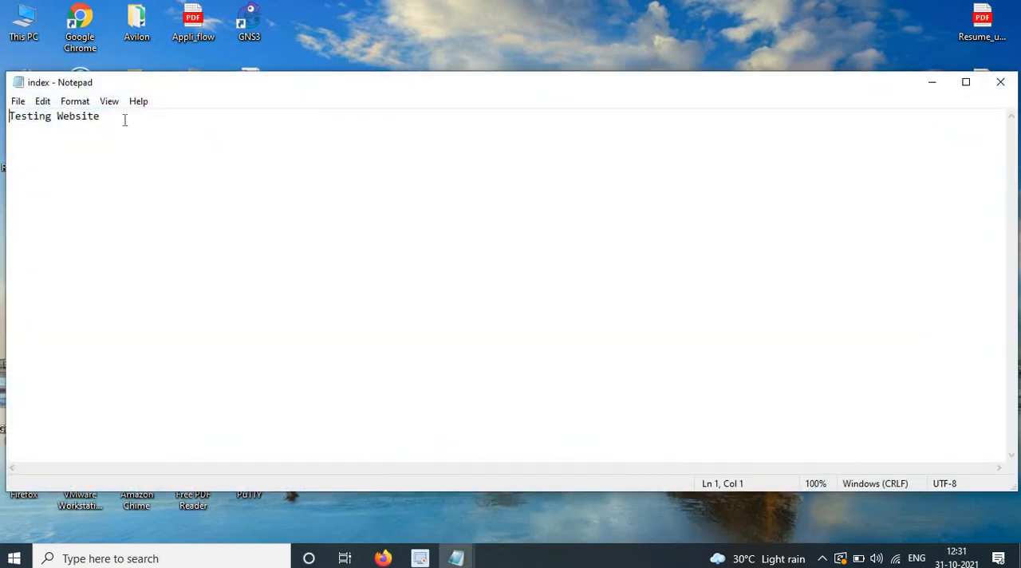
key(End)
key(shift+Home)
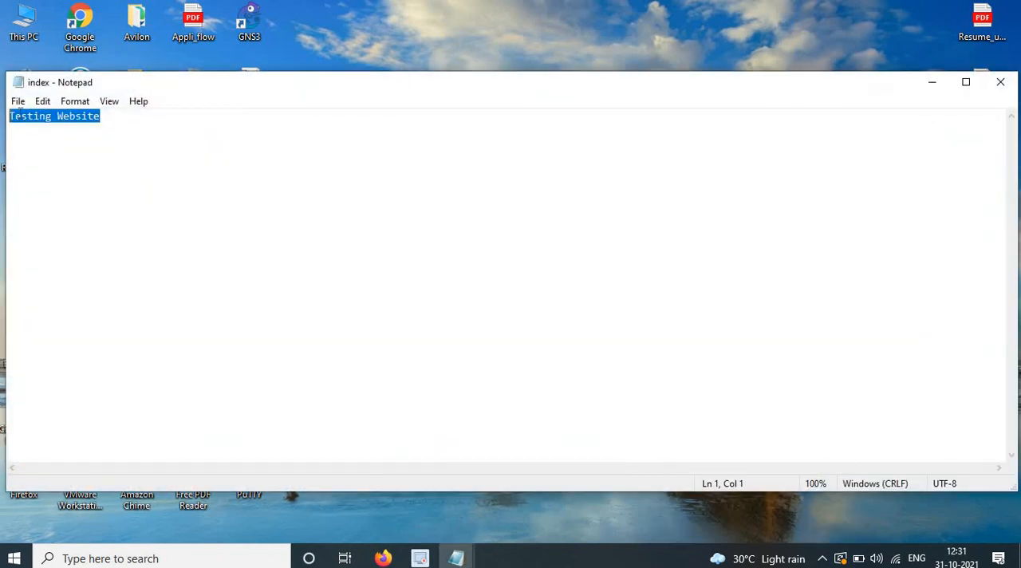
click(1000, 83)
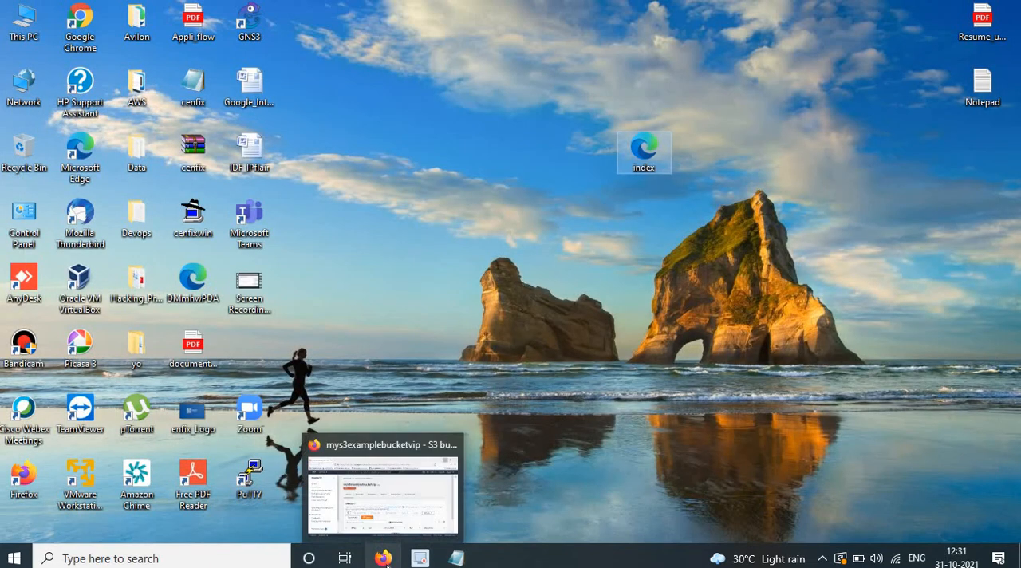
Switch to Firefox and upload the index.html file from the Desktop to the mys3examplebucketvip bucket.
click(427, 495)
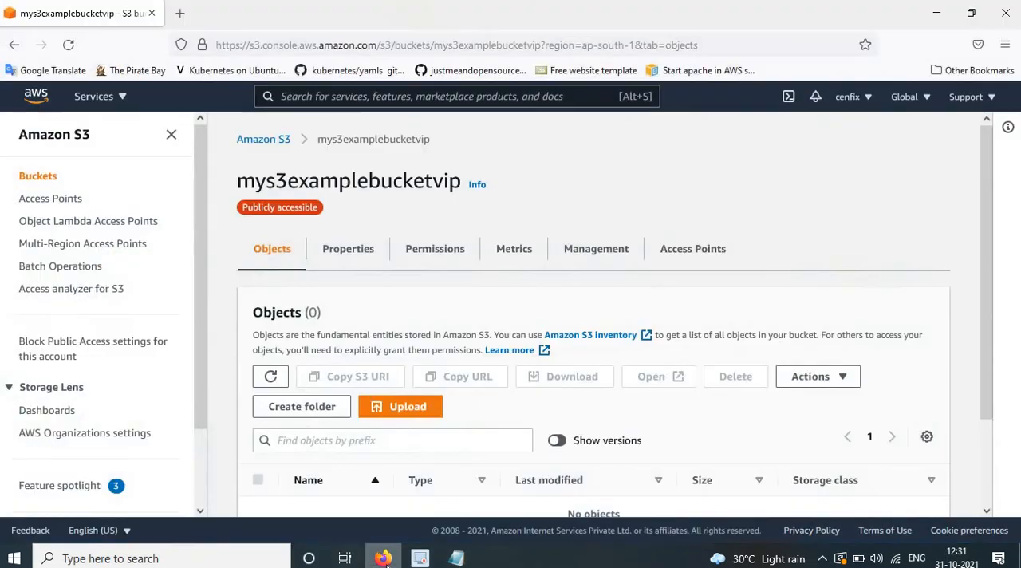
click(423, 408)
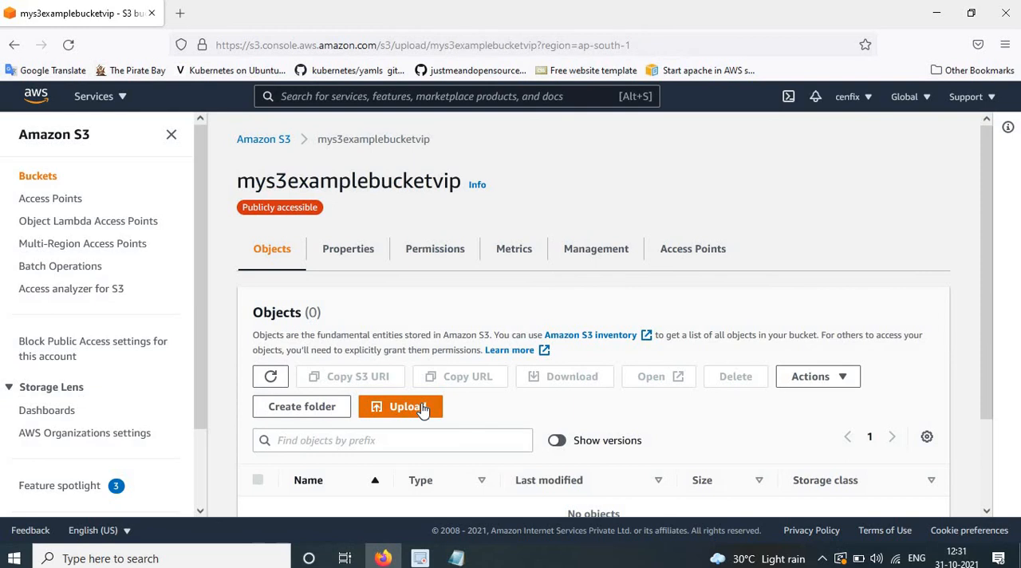
click(530, 329)
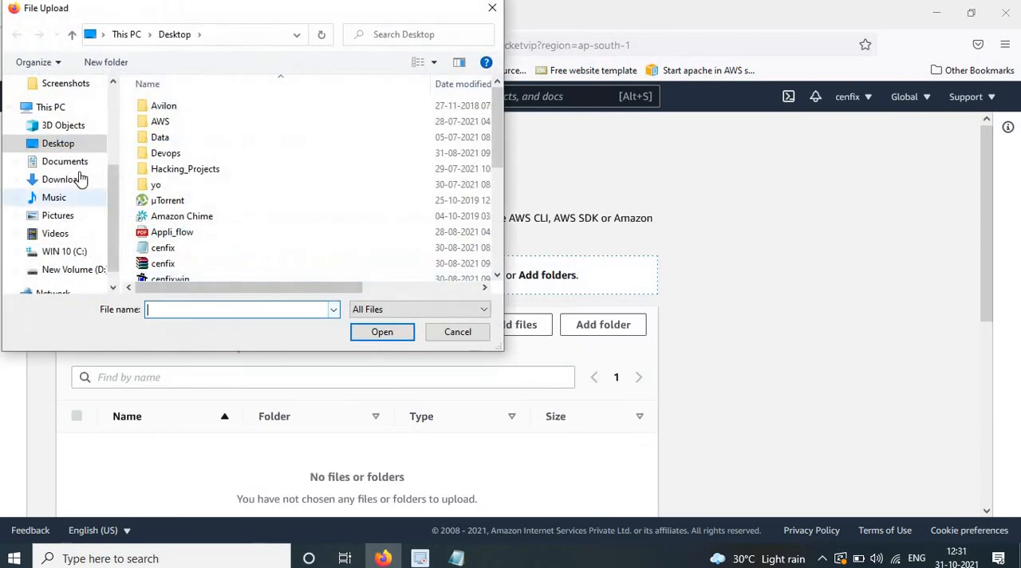
scroll(235, 200, down, 3)
click(162, 272)
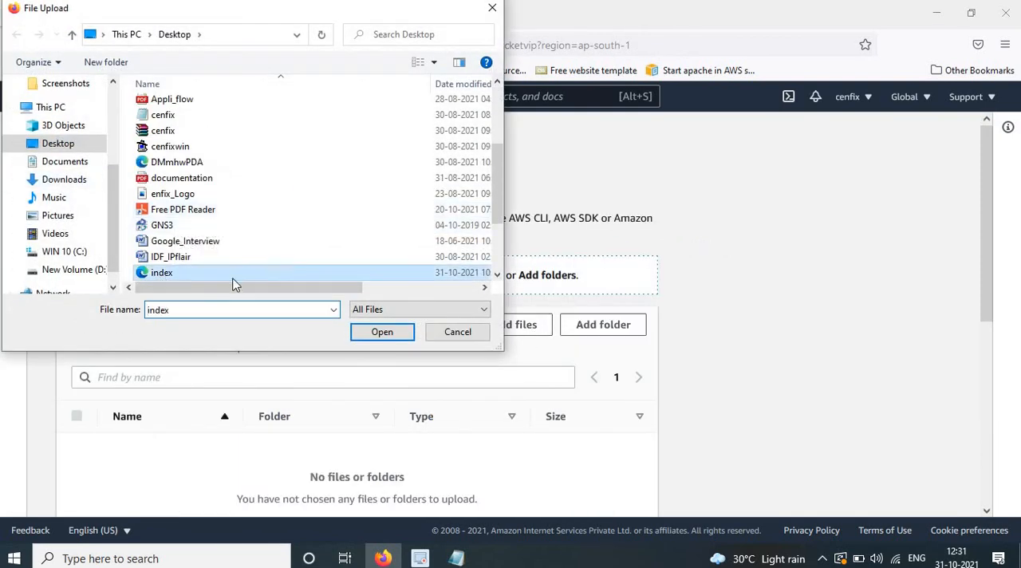
click(382, 333)
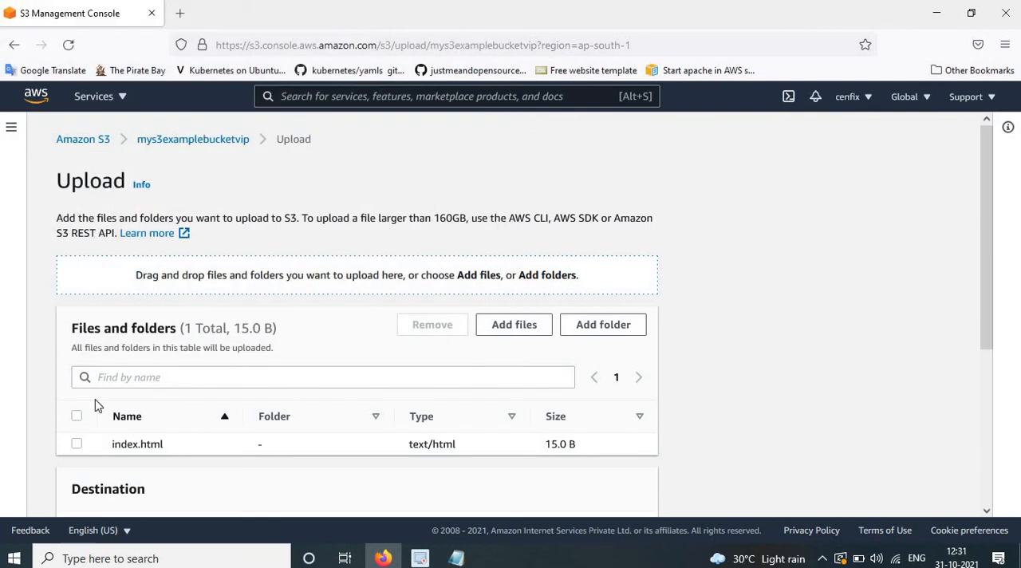
click(79, 418)
scroll(627, 415, down, 3)
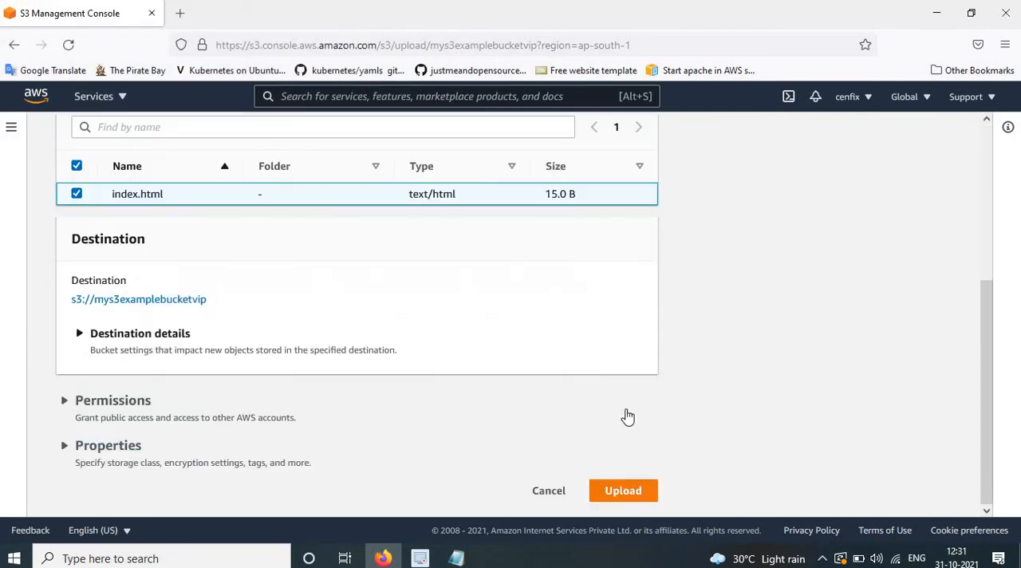
click(637, 499)
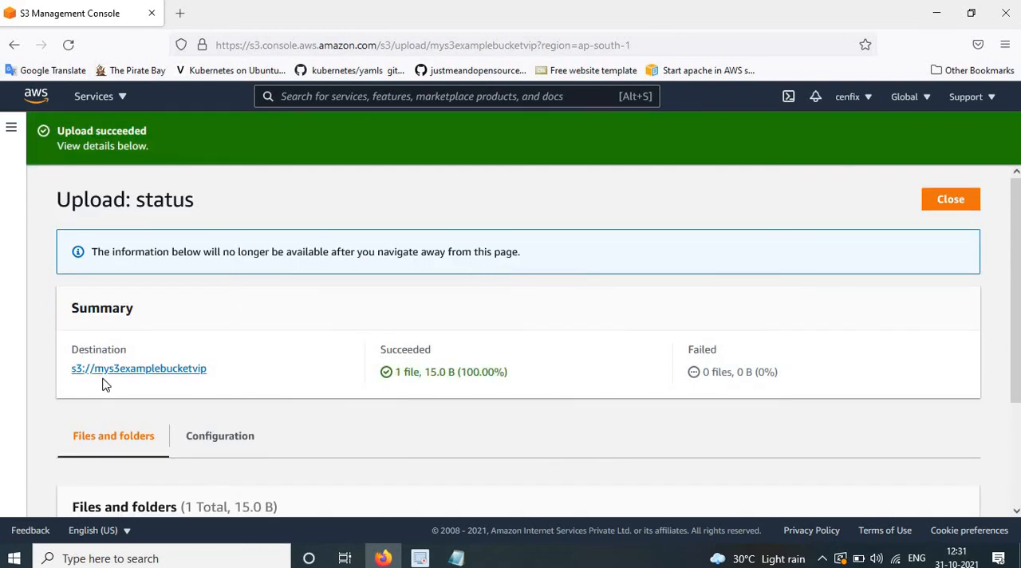
Open the properties of the mys3examplebucketvip bucket and copy its bucket website endpoint.
click(104, 372)
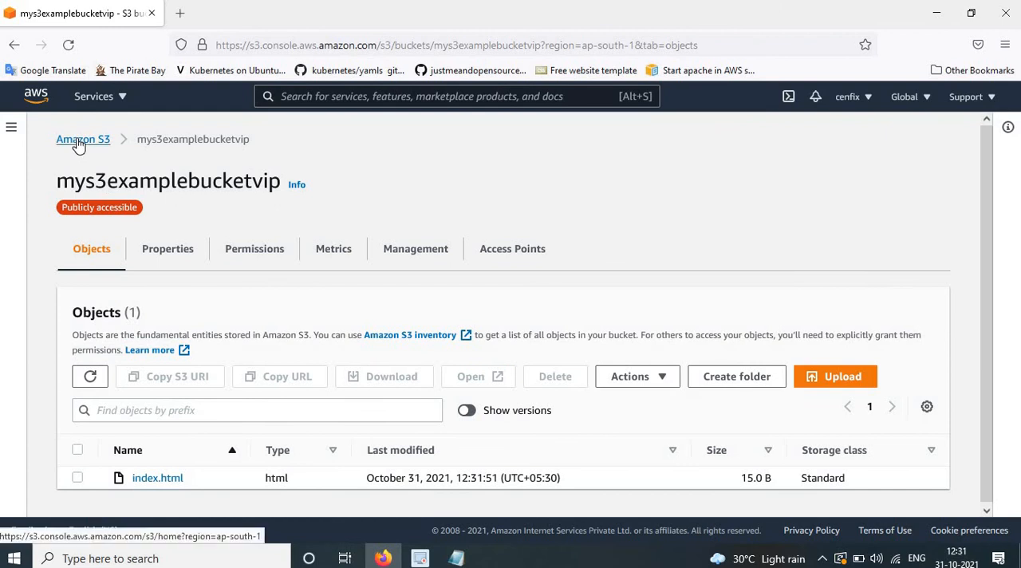
click(76, 142)
click(334, 471)
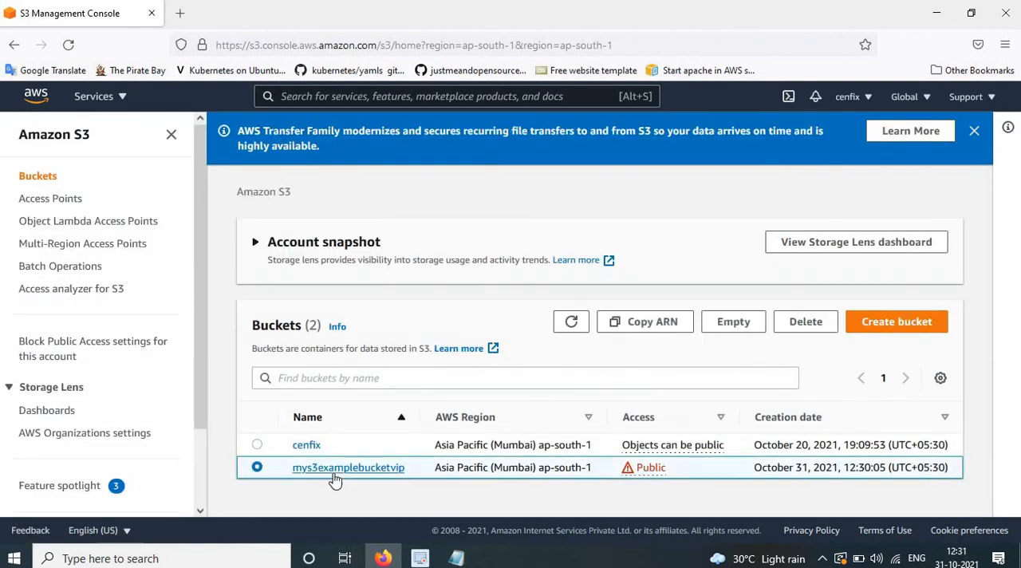
scroll(344, 267, down, 1)
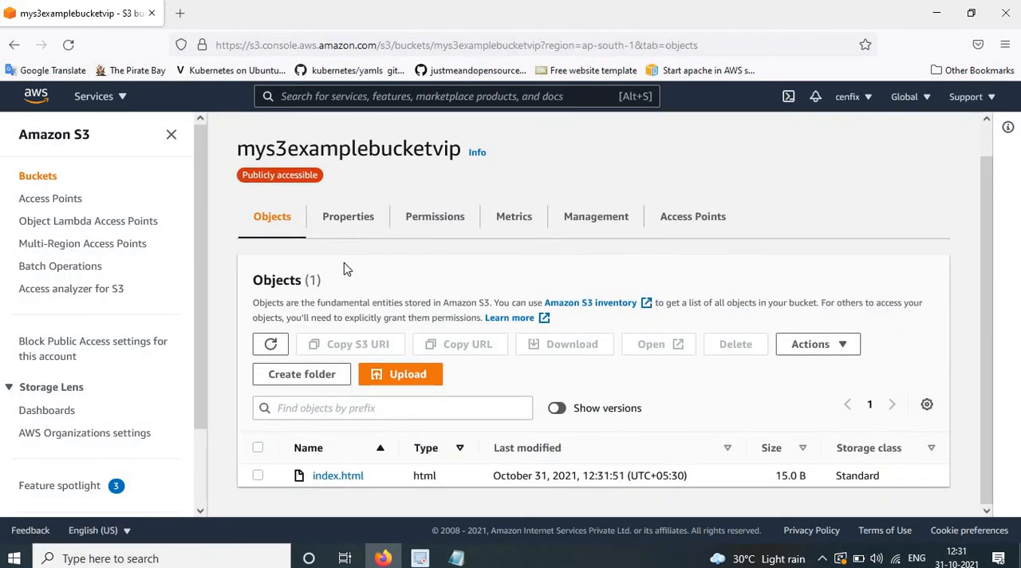
click(336, 221)
scroll(488, 343, down, 20)
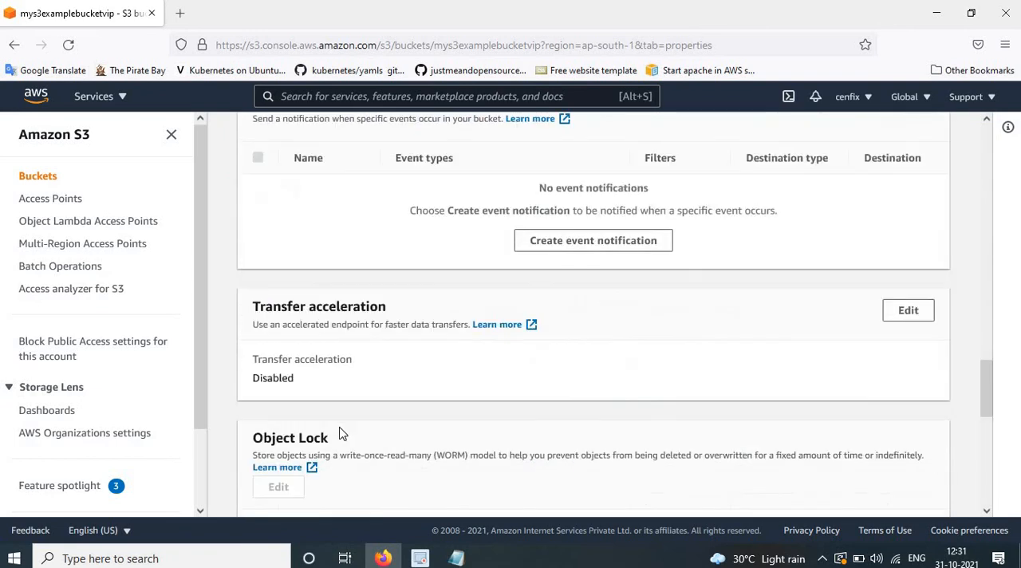
scroll(306, 447, down, 3)
click(263, 448)
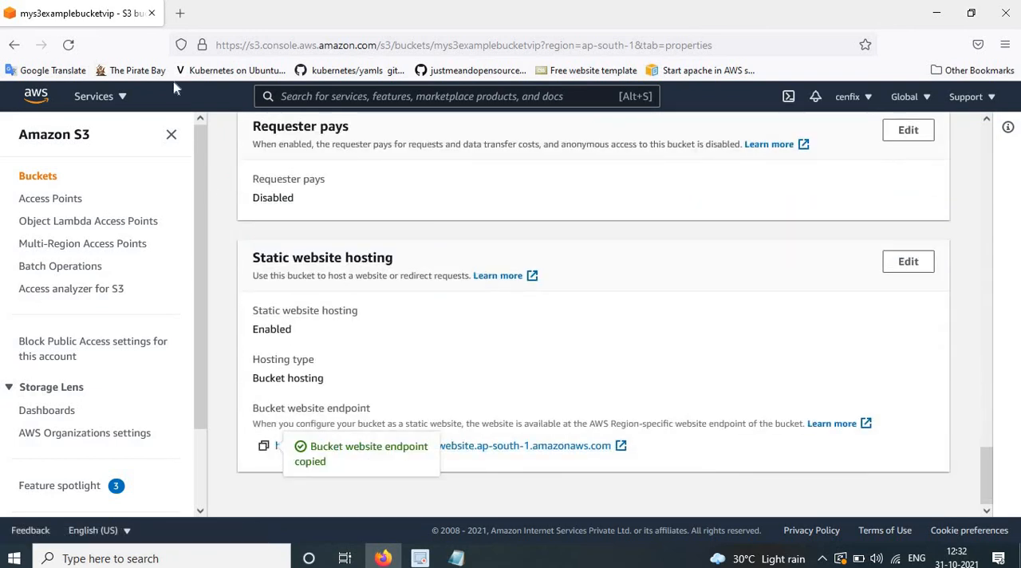
Load the copied bucket website endpoint in a new browser tab and check the page's text.
click(183, 13)
key(ctrl+v)
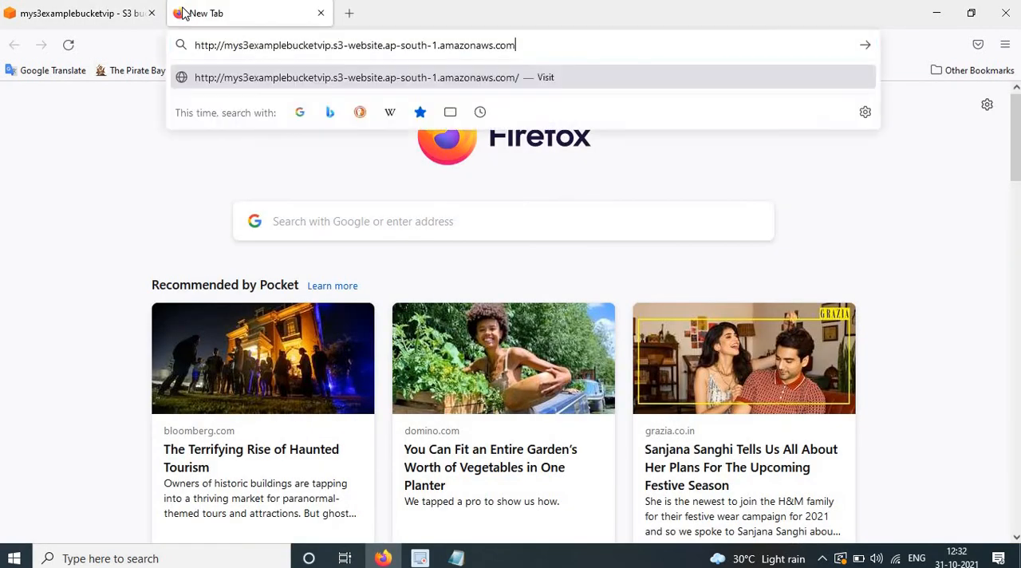
key(Return)
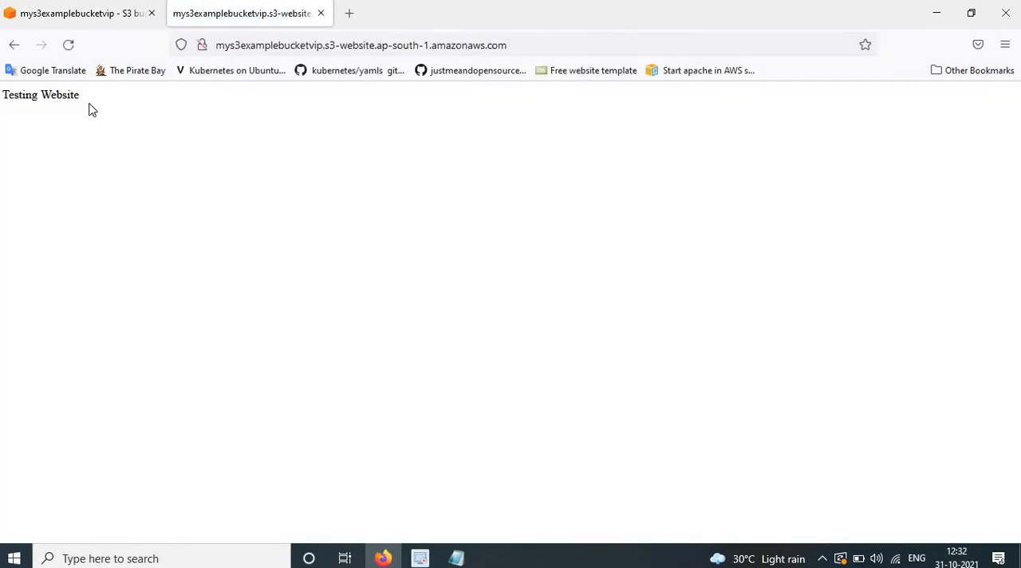
drag(2, 94, 109, 102)
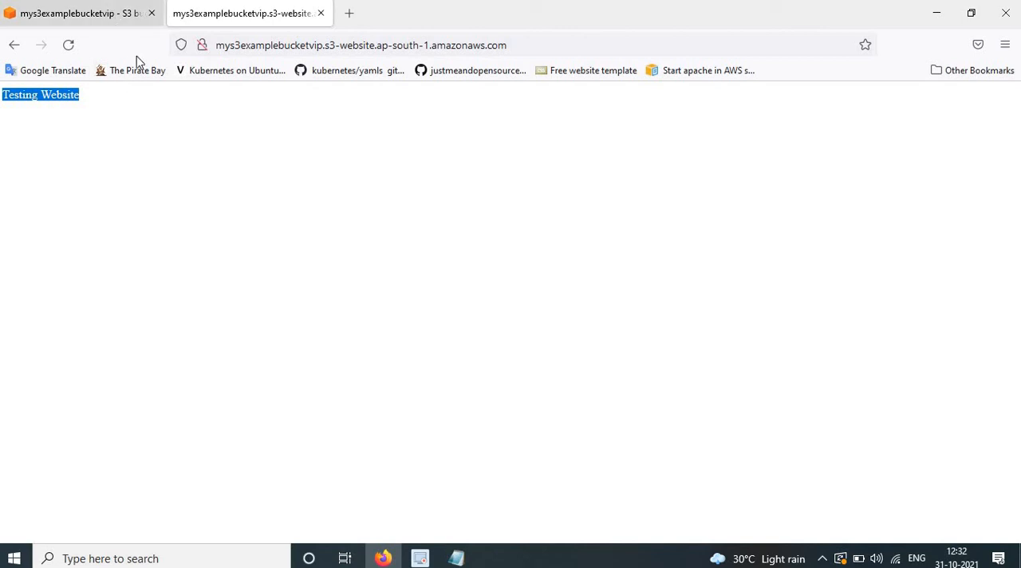
Return to the S3 console's bucket list and view the objects in the mys3examplebucketvip bucket.
click(102, 16)
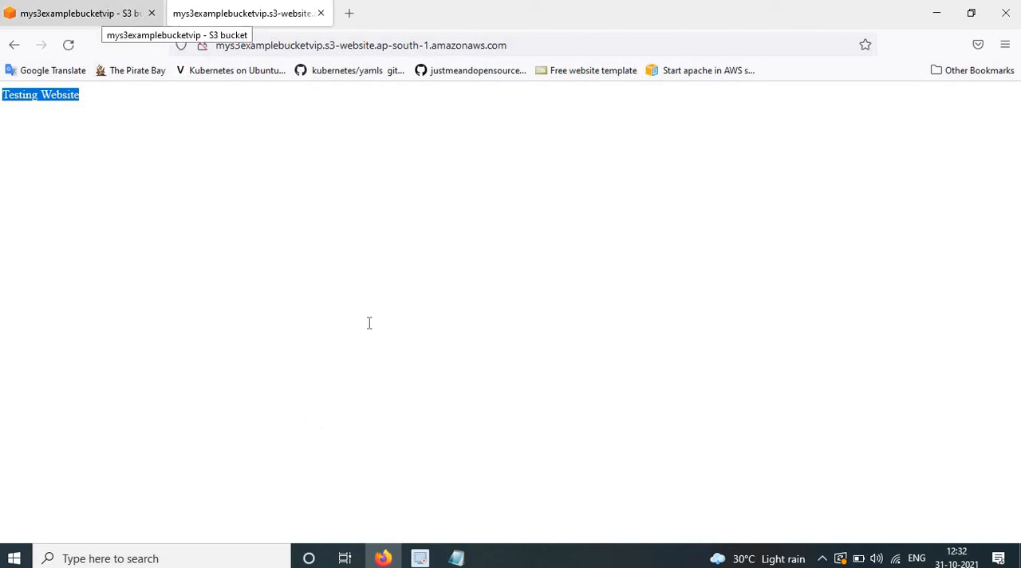
scroll(344, 351, up, 15)
scroll(303, 287, up, 5)
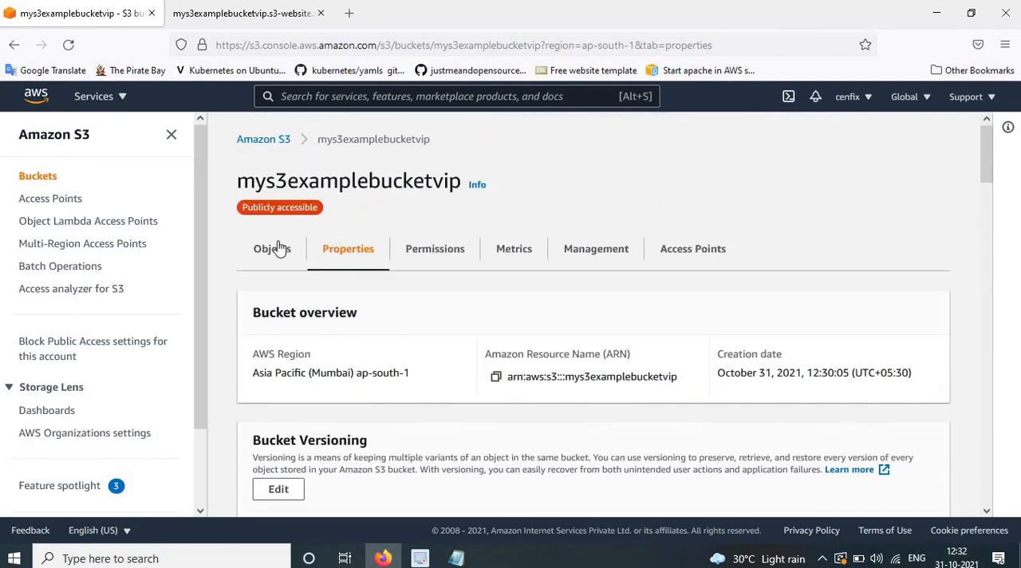
click(263, 139)
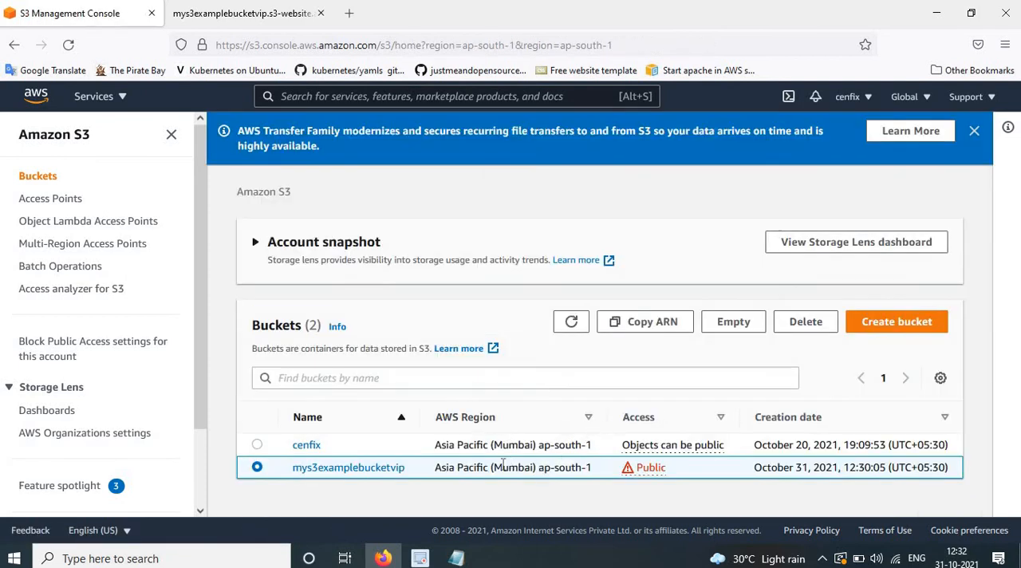
click(371, 470)
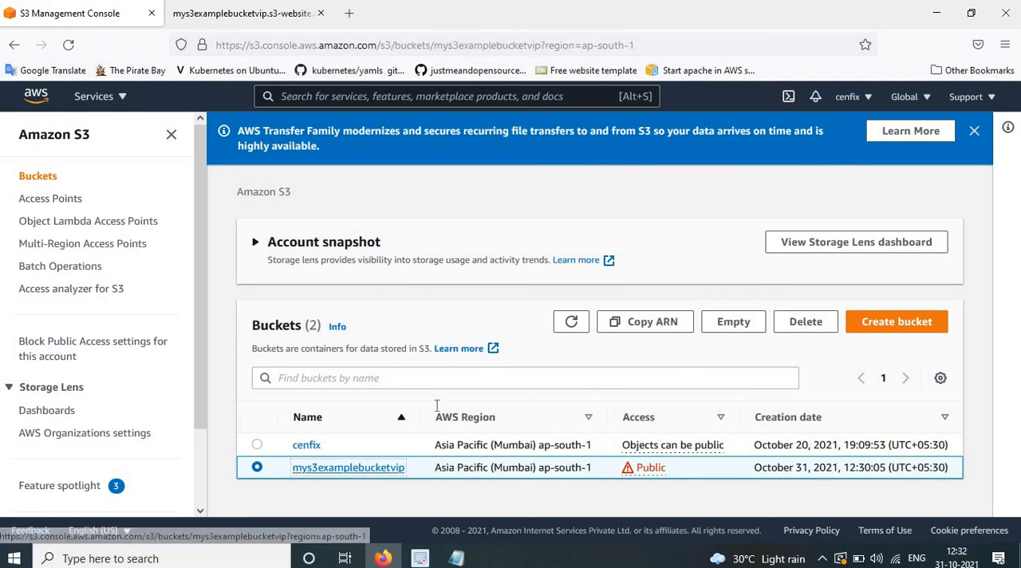
scroll(479, 415, down, 1)
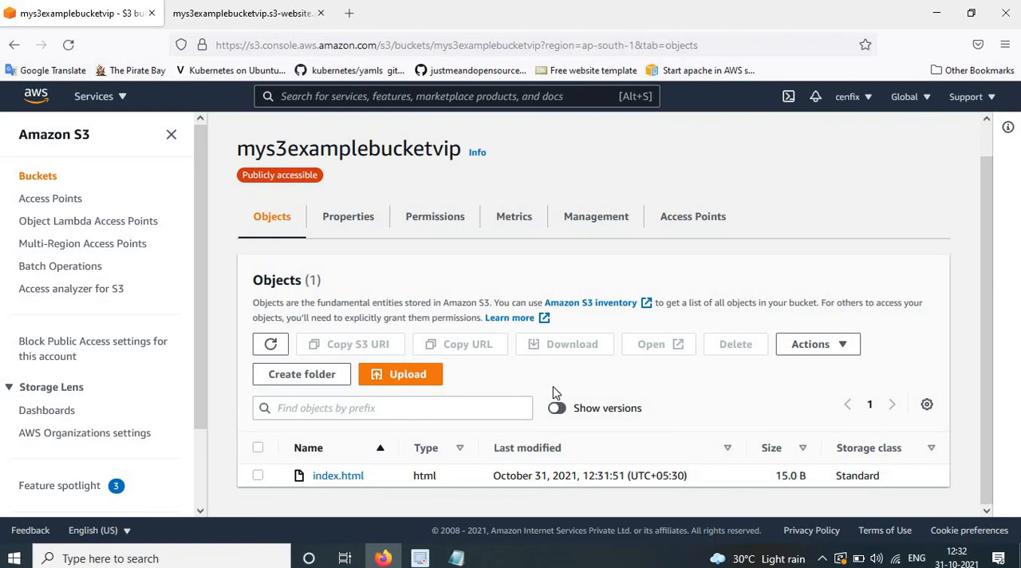
Consult the Notepad instructions on creating a policy in IAM and return to Firefox.
click(457, 559)
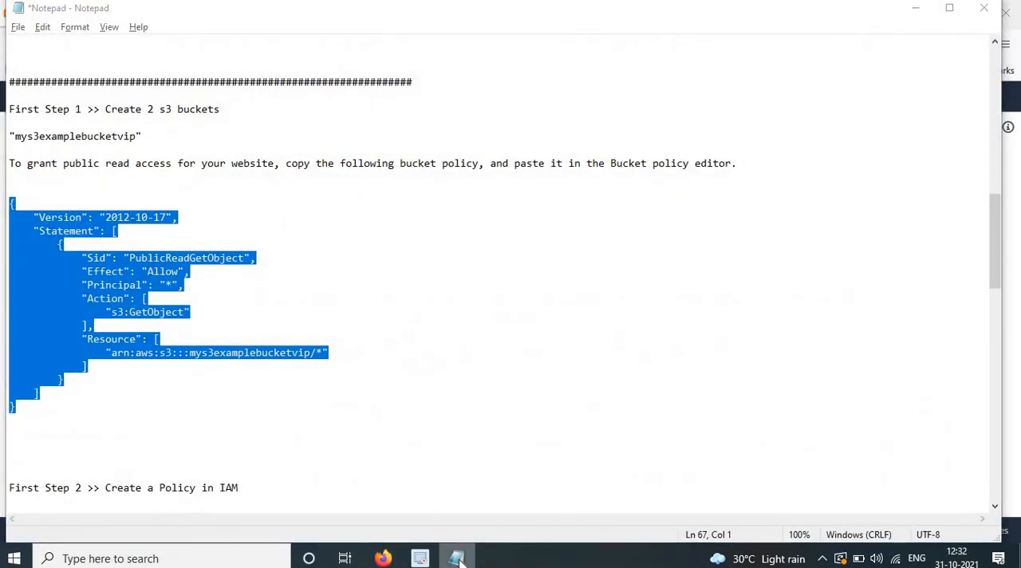
click(457, 559)
click(457, 559)
click(459, 559)
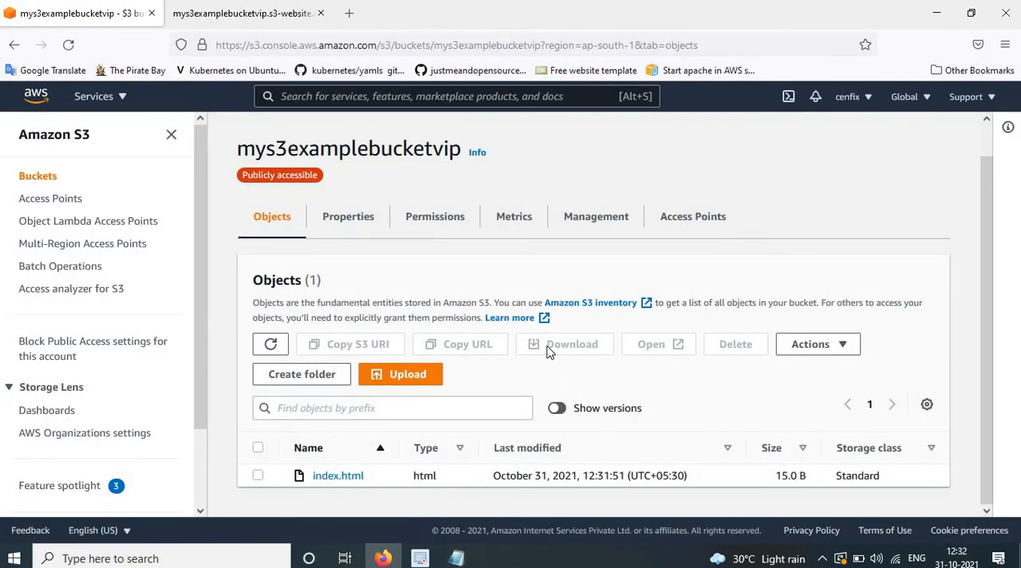
Open the IAM service from the AWS console home and consult the Notepad step on creating a policy in IAM.
click(37, 96)
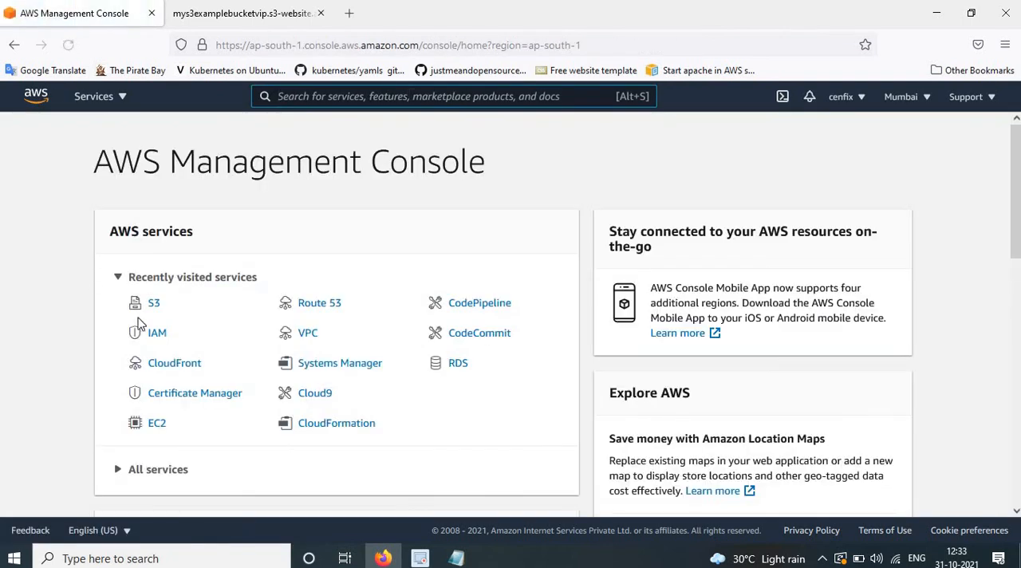
click(161, 336)
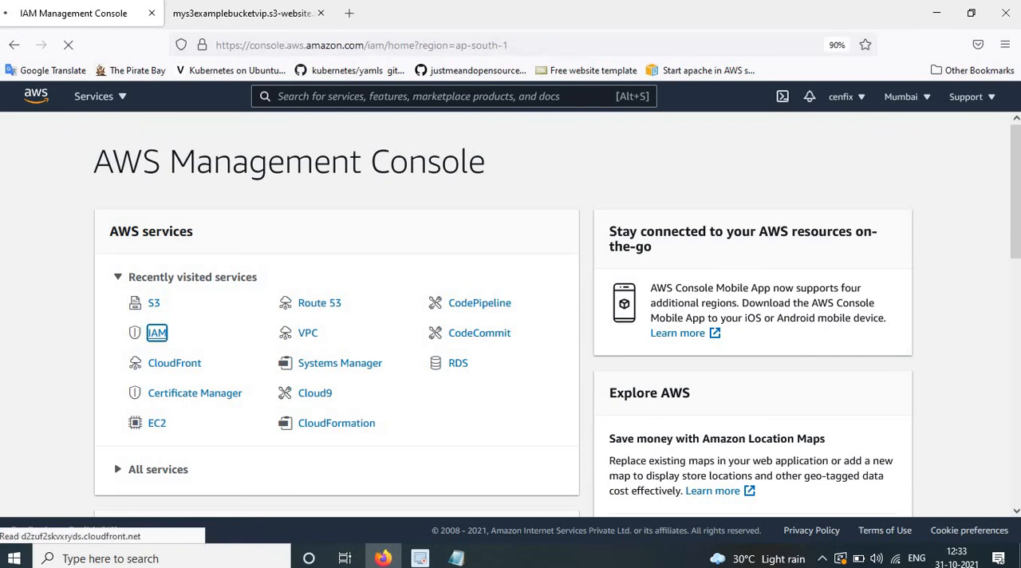
key(alt+Tab)
scroll(141, 281, up, 1)
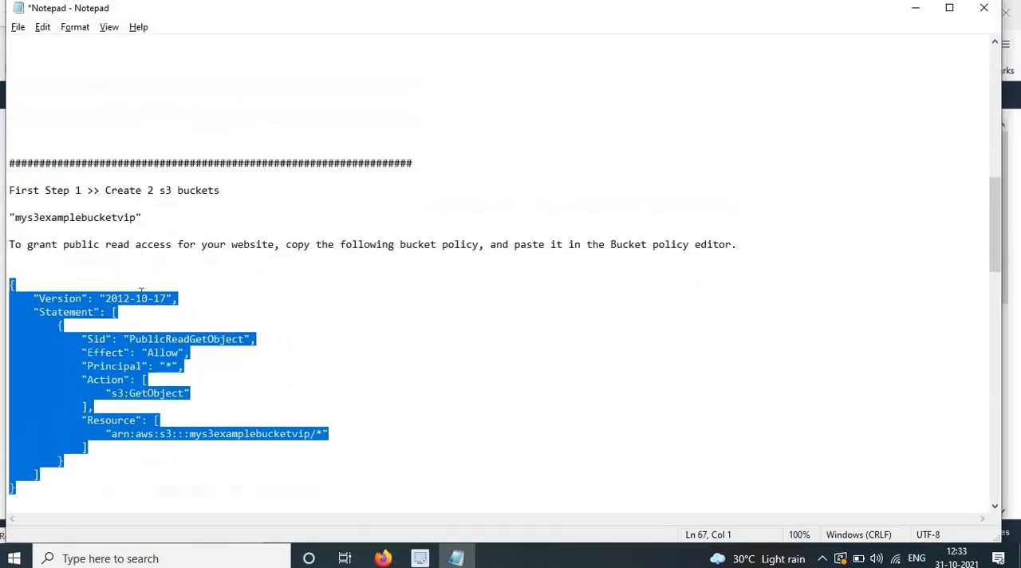
scroll(141, 287, down, 7)
click(98, 284)
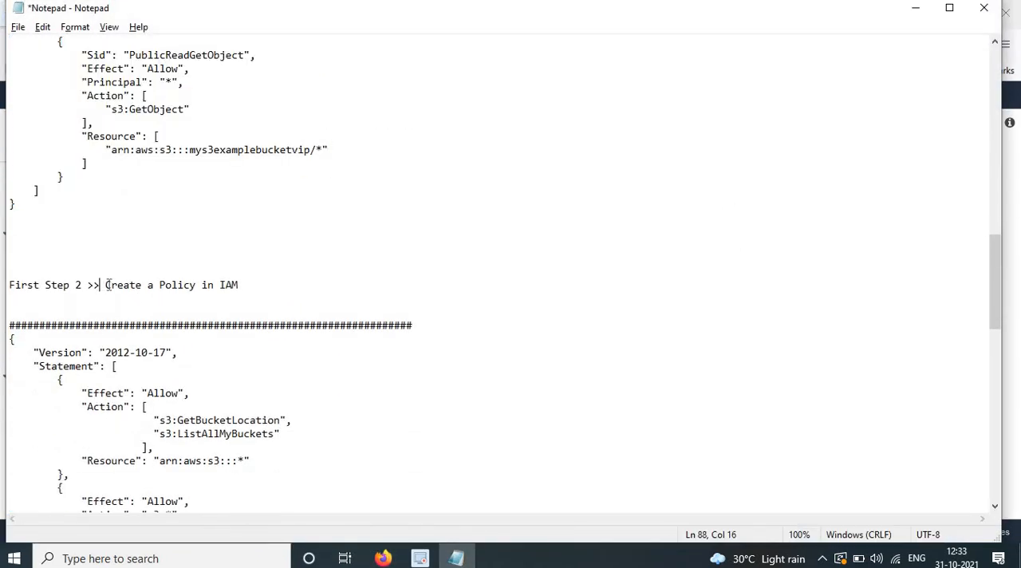
drag(105, 285, 231, 294)
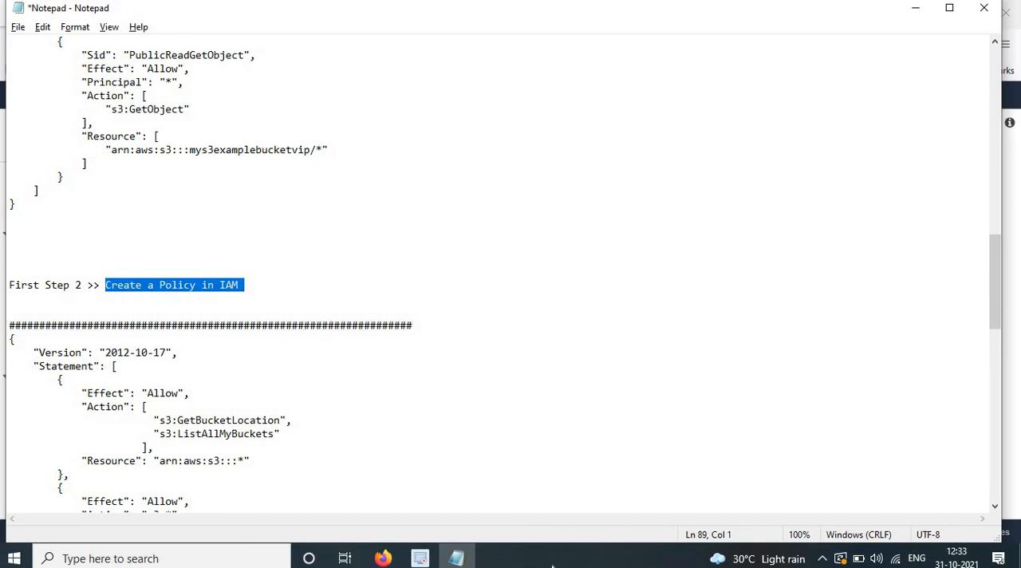
click(455, 559)
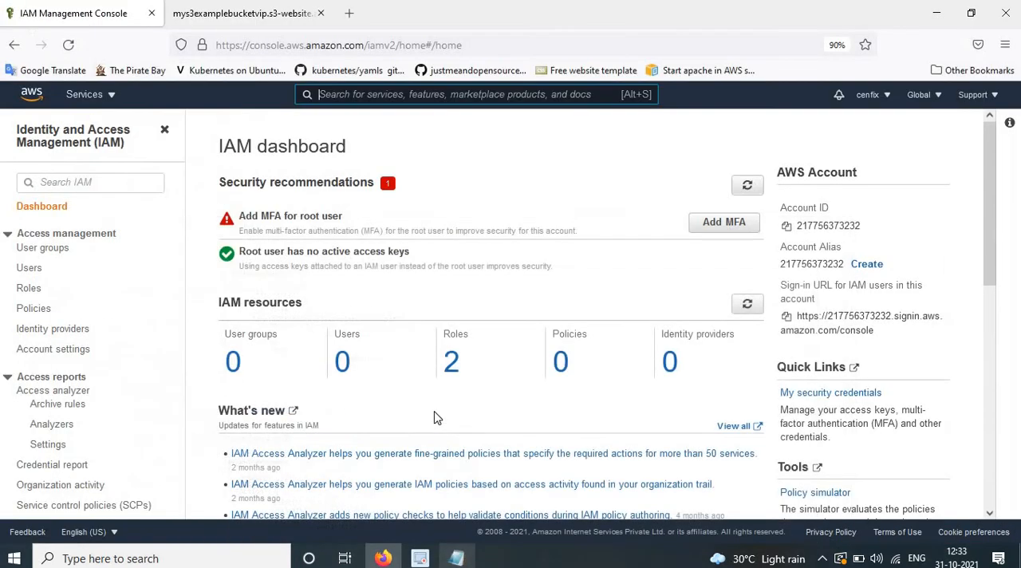
Start creating a new IAM policy and switch its editor to JSON.
click(44, 315)
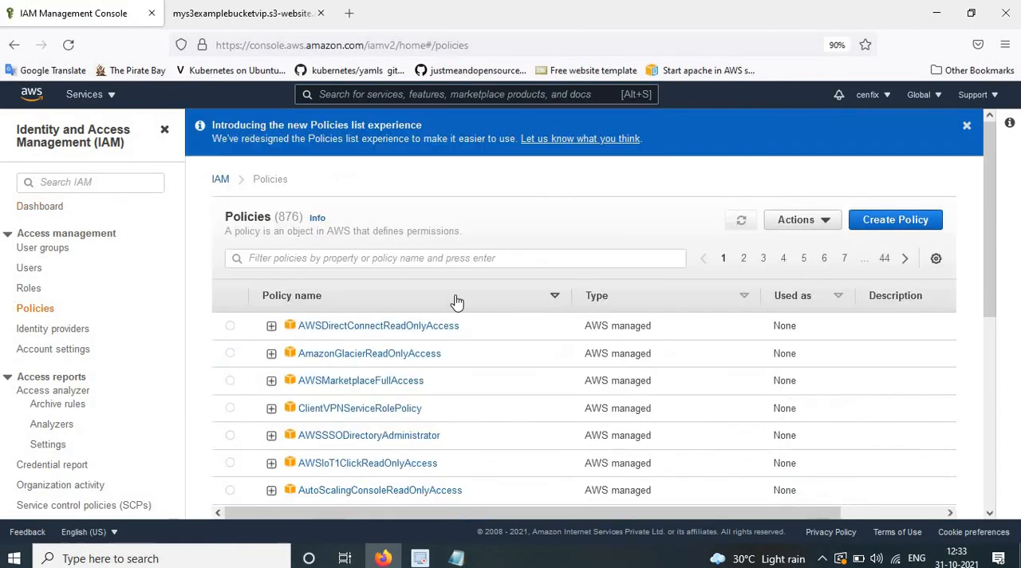
click(898, 223)
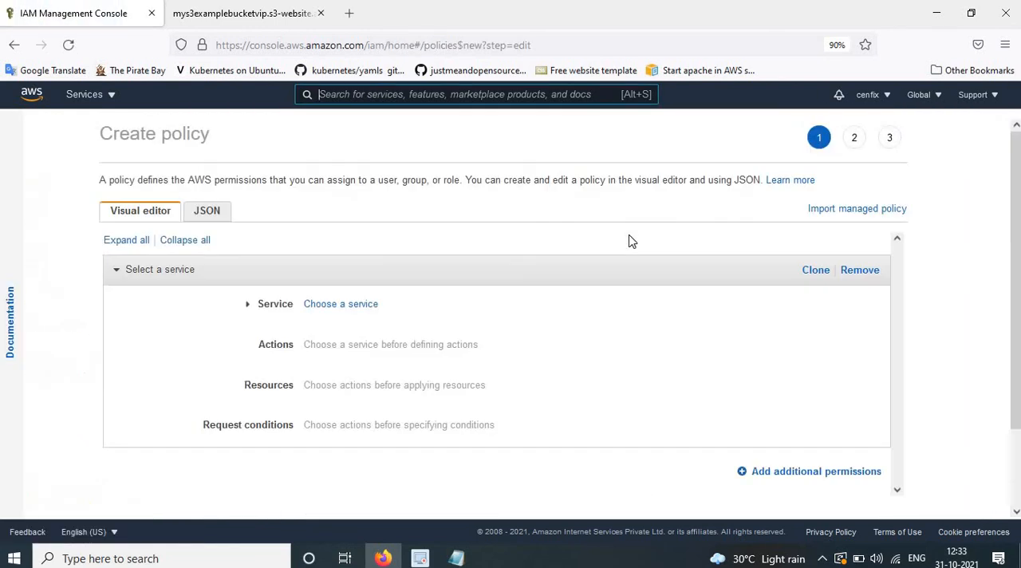
click(209, 212)
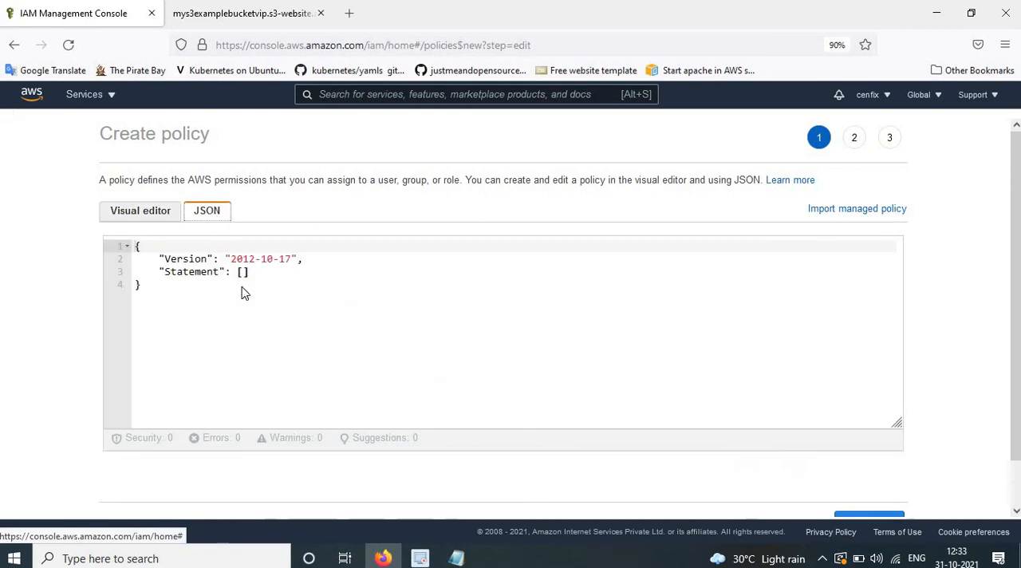
Review the IAM policy JSON in Notepad and check the mys3examplebucketvip name in its Resource entries.
key(alt+Tab)
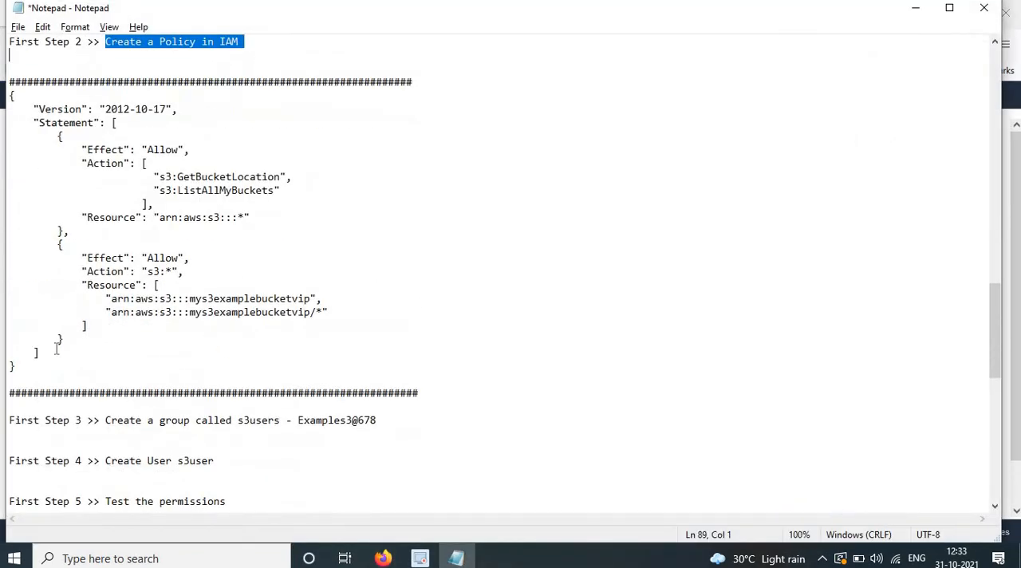
drag(17, 367, 11, 353)
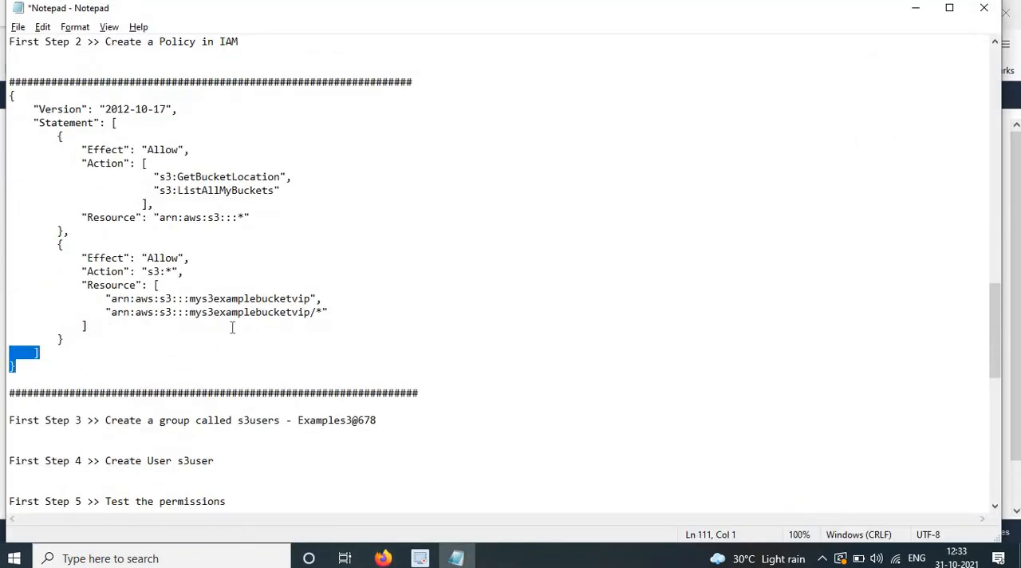
scroll(232, 327, up, 5)
scroll(212, 467, down, 2)
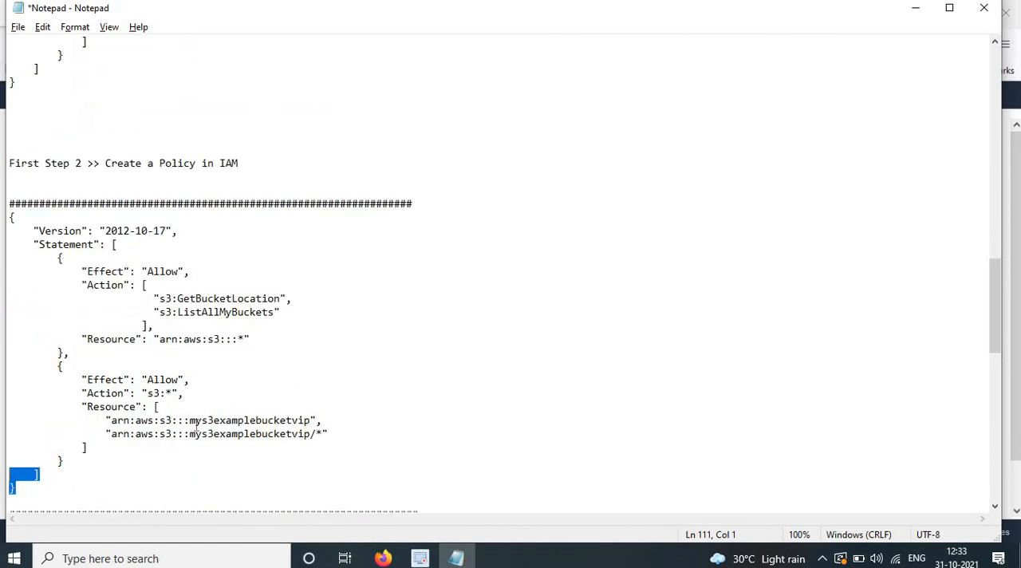
drag(190, 420, 311, 419)
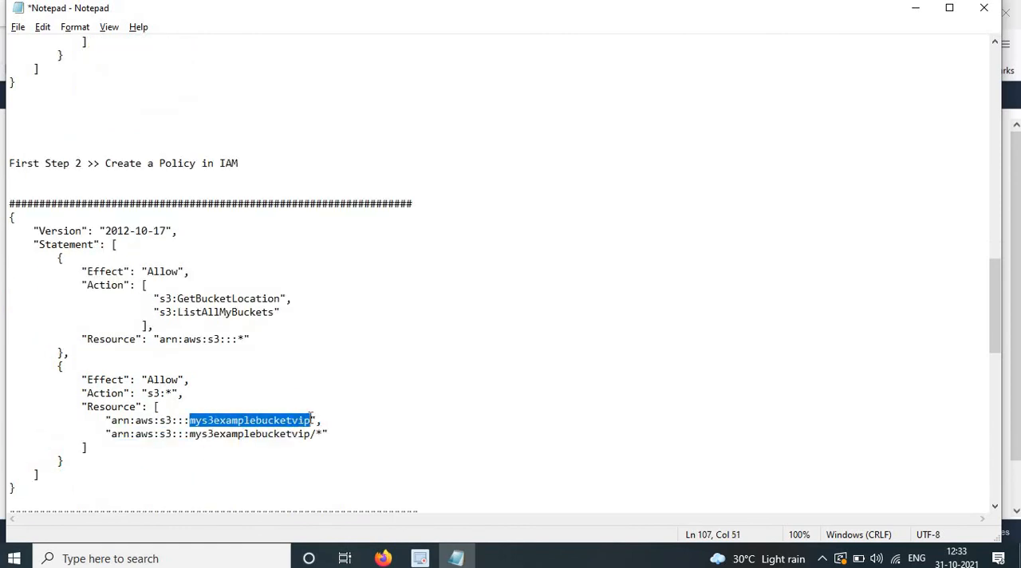
click(210, 446)
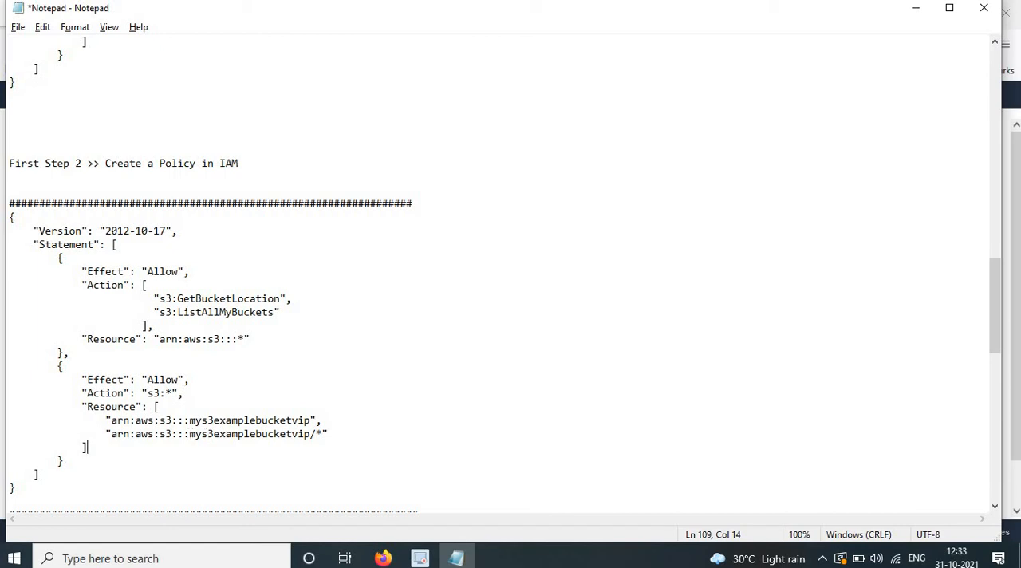
Copy the complete IAM policy JSON under the Create a Policy in IAM heading in Notepad.
scroll(16, 470, down, 2)
drag(23, 409, 10, 149)
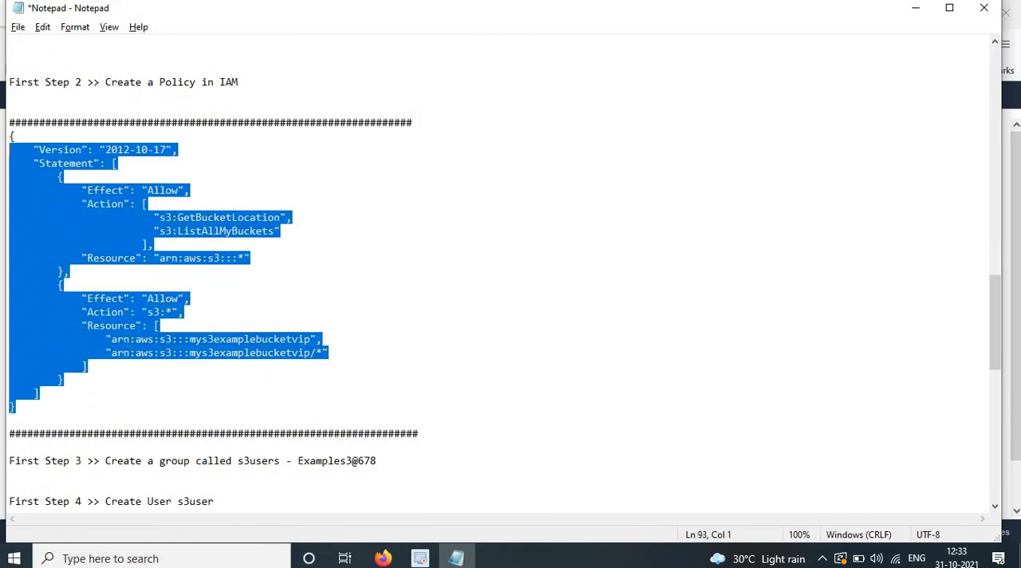
right_click(49, 202)
click(77, 235)
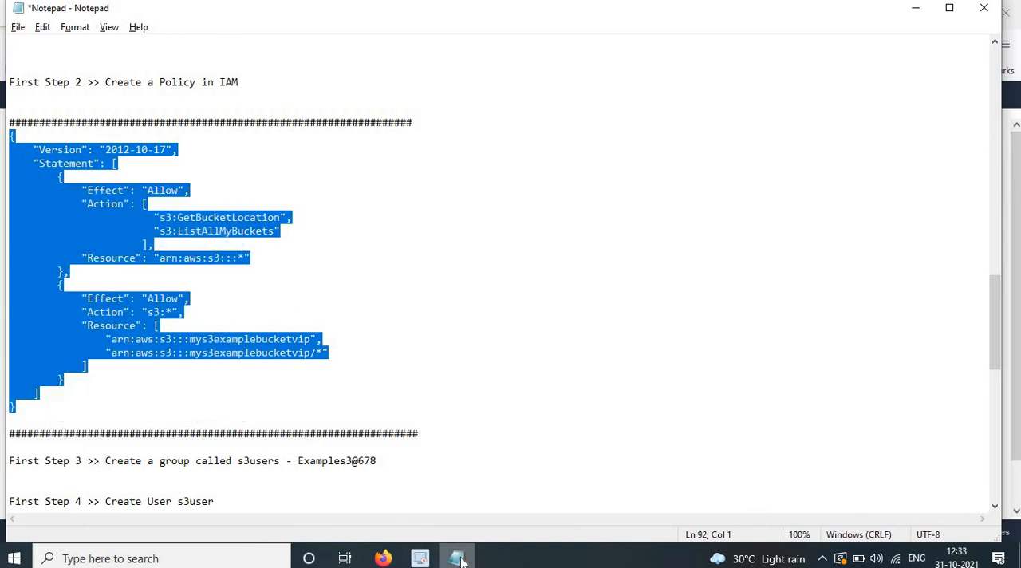
Look back over the public-read bucket policy and the remaining steps in the Notepad notes.
scroll(305, 300, up, 4)
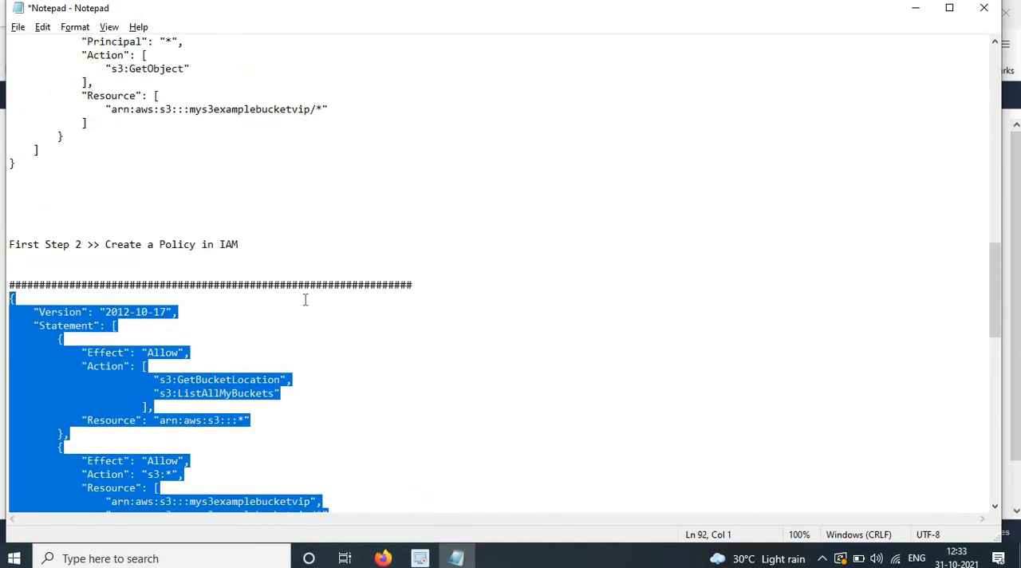
scroll(304, 299, up, 4)
drag(243, 407, 5, 124)
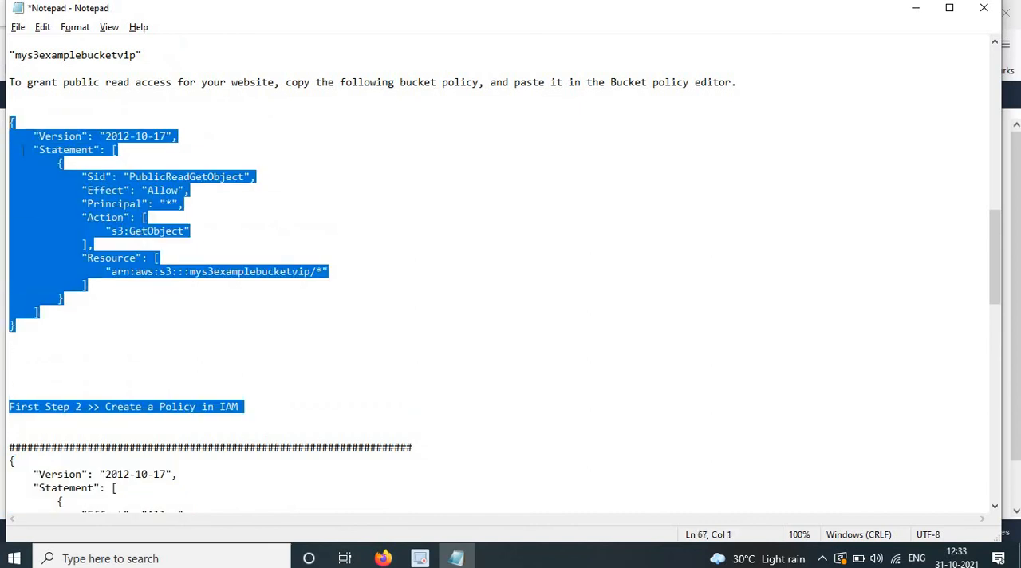
scroll(293, 426, down, 10)
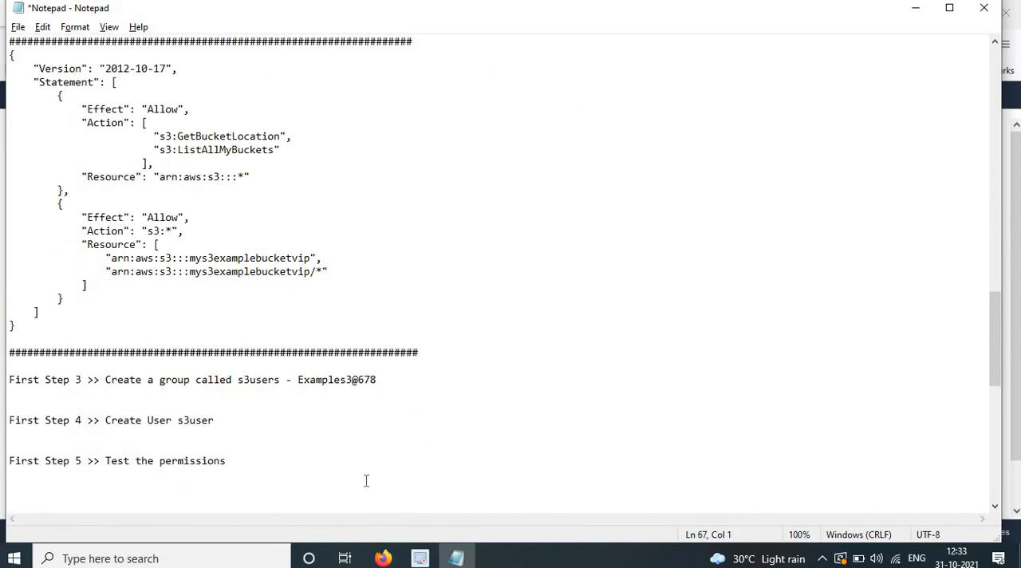
Return to Firefox, replace the default policy JSON with the copied policy and continue to the tags.
click(383, 558)
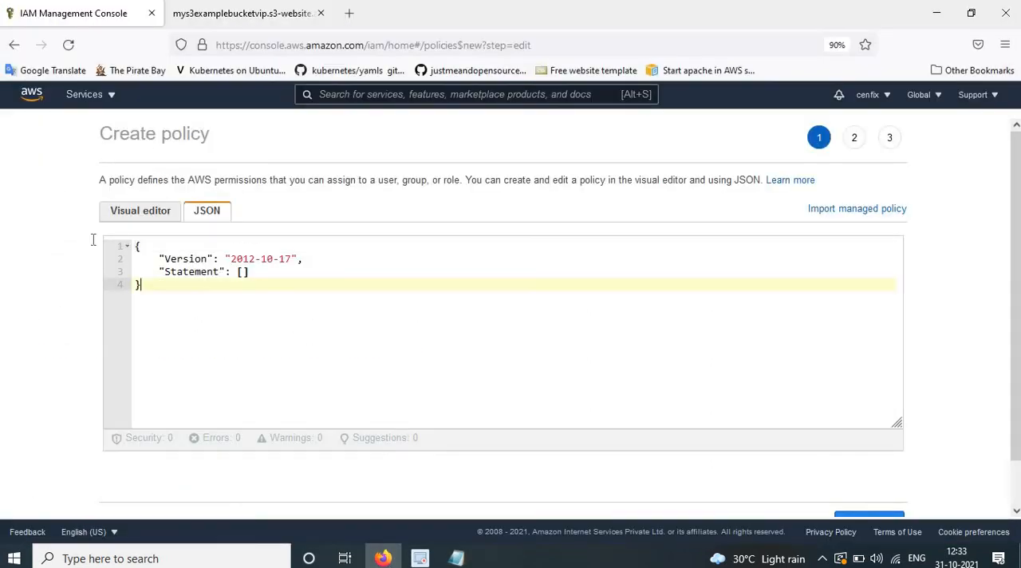
key(ctrl+a)
key(ctrl+v)
scroll(836, 440, down, 1)
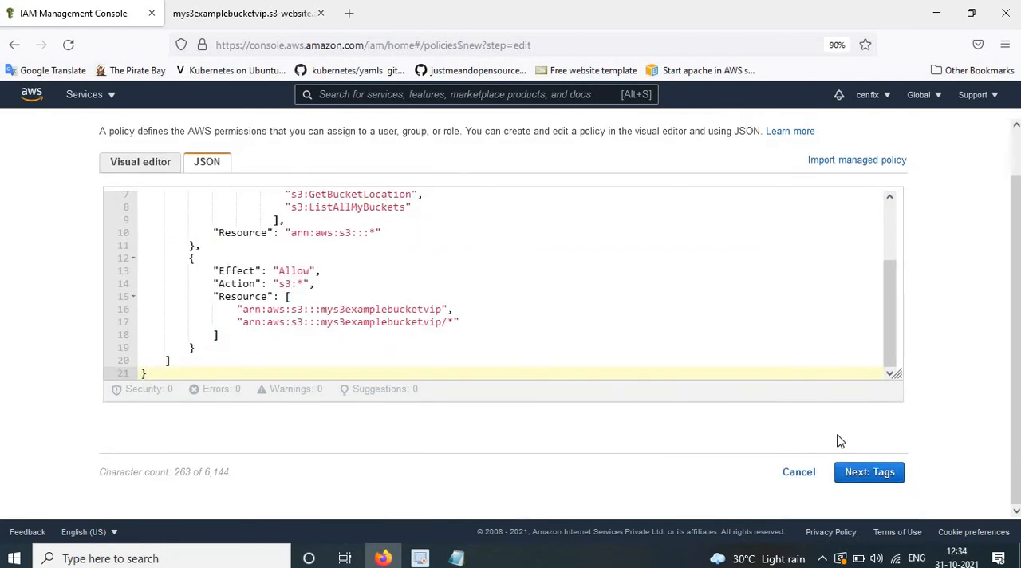
click(868, 473)
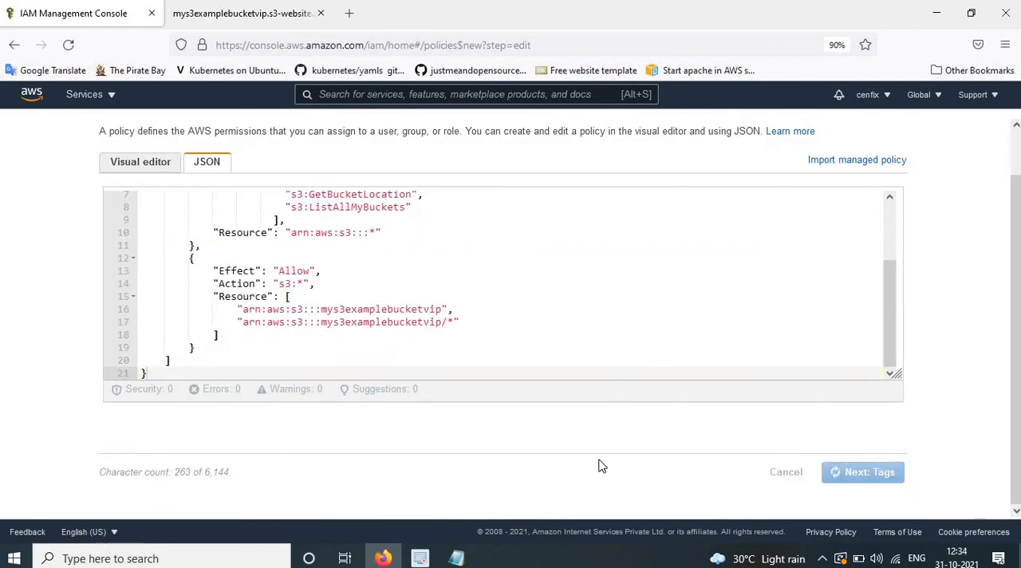
Add a policy tag with key Name and value "Access s3 bucket", and continue to the review.
click(141, 272)
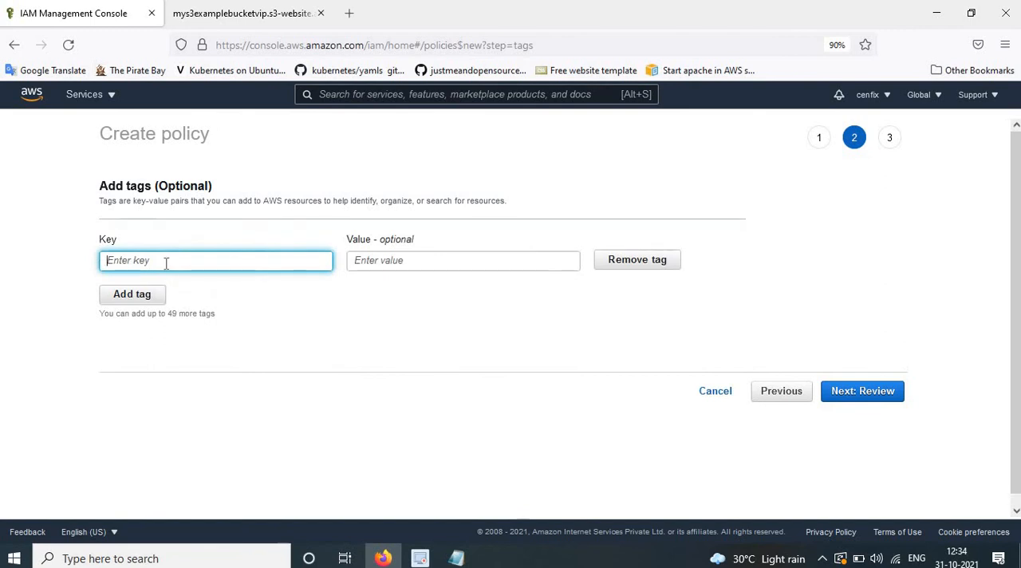
text(Name)
click(387, 260)
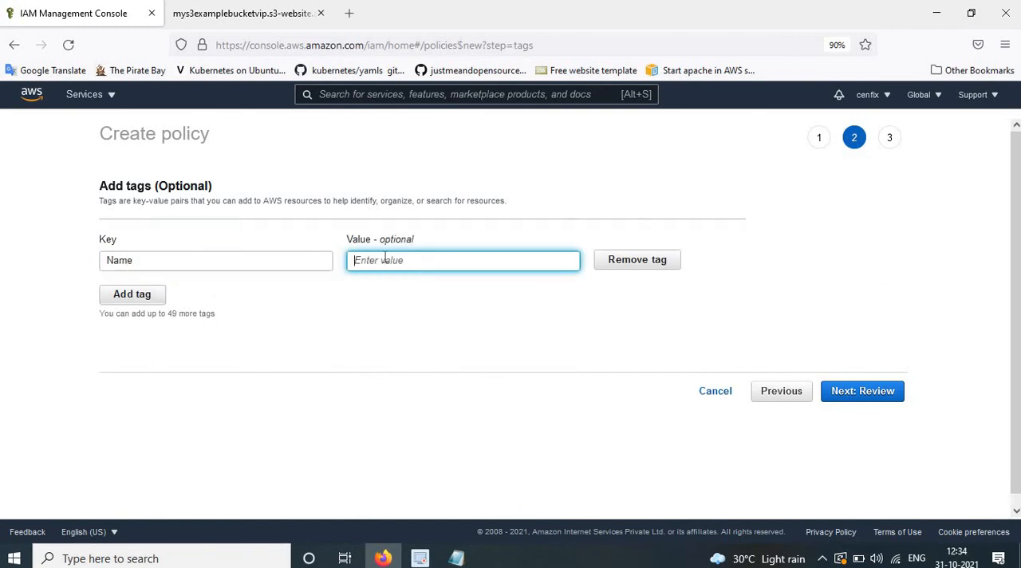
text(Access s3 bucket)
click(853, 394)
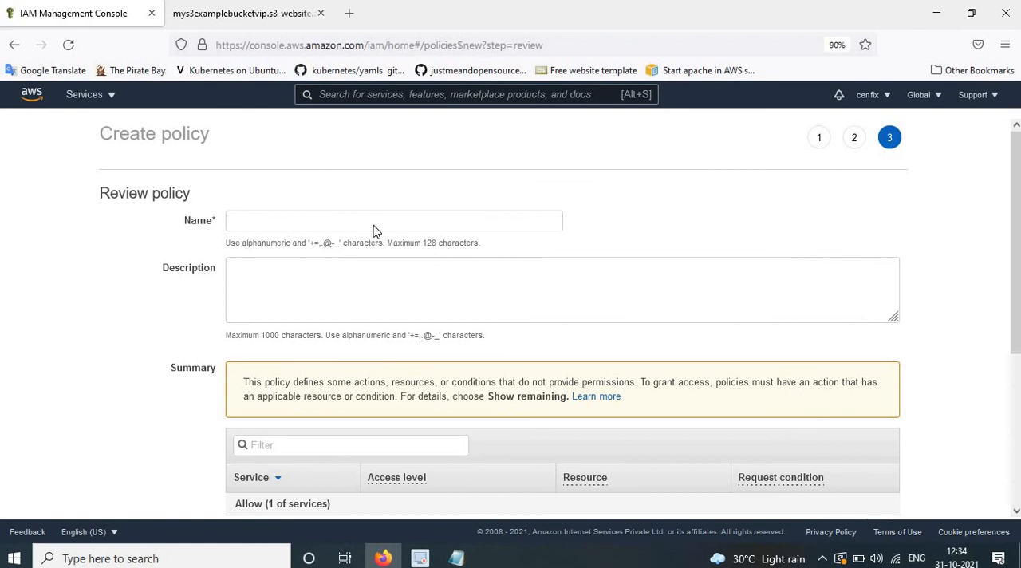
Name the policy s3-signle-bucket-access.
click(367, 222)
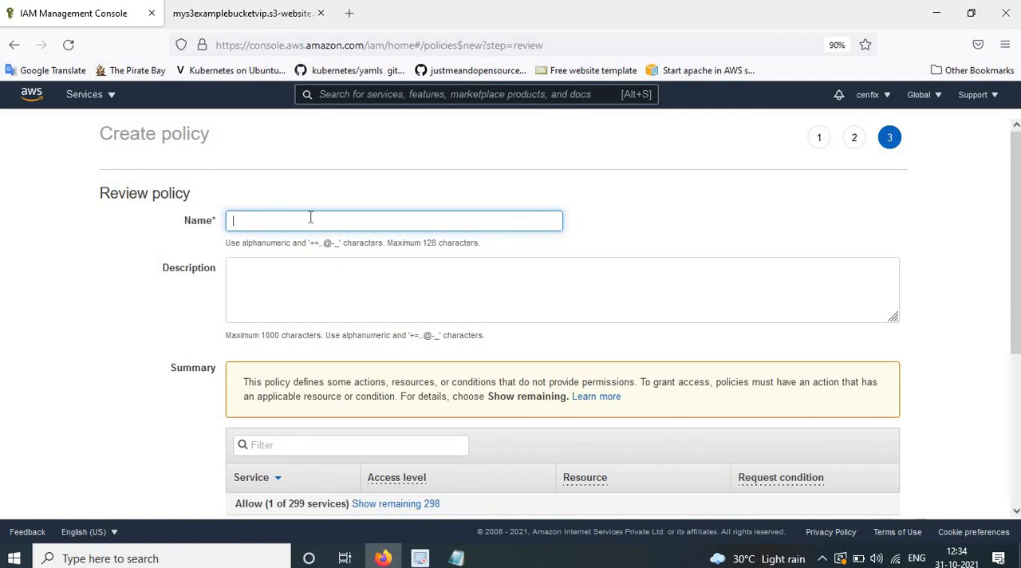
text(s3)
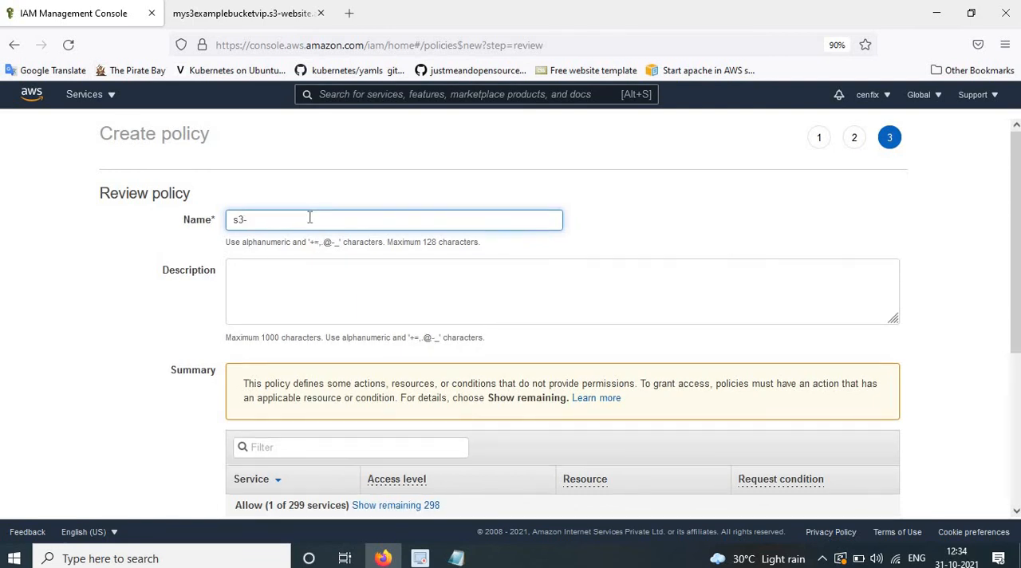
text(-signle-bucket-access)
Copy the policy name s3-signle-bucket-access into the description and create the policy.
drag(349, 221, 150, 206)
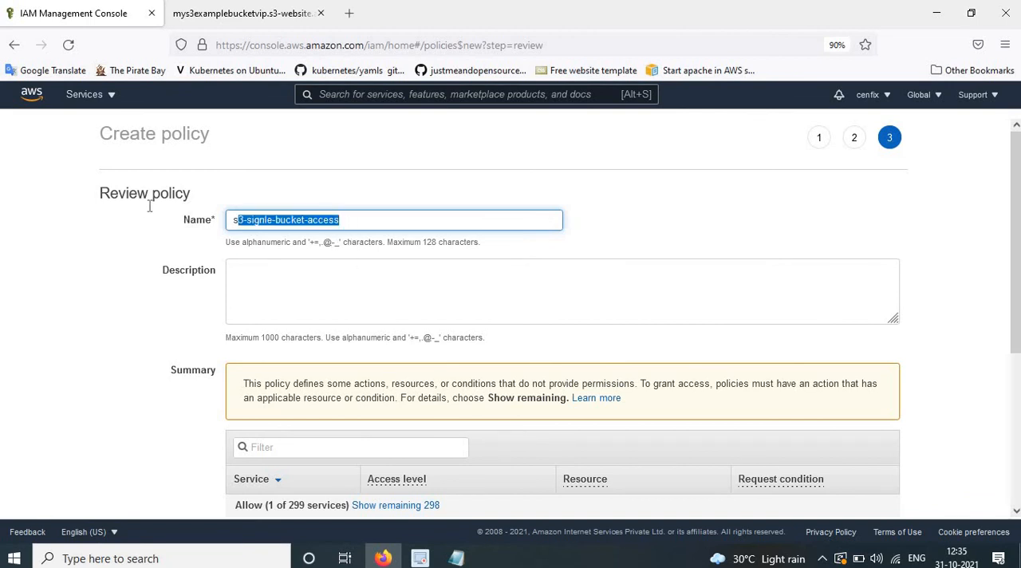
click(294, 271)
key(ctrl+v)
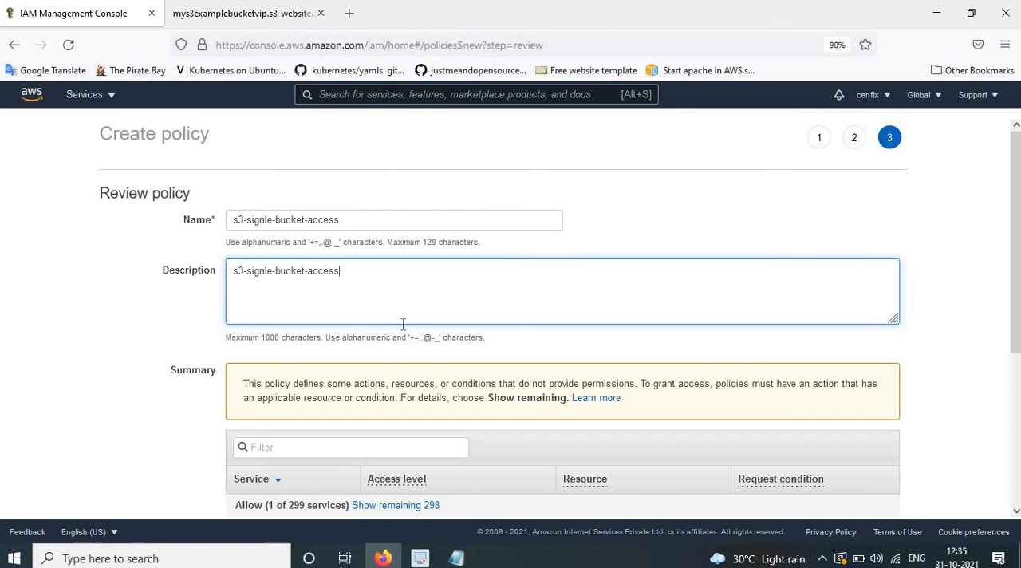
scroll(404, 335, down, 5)
click(872, 478)
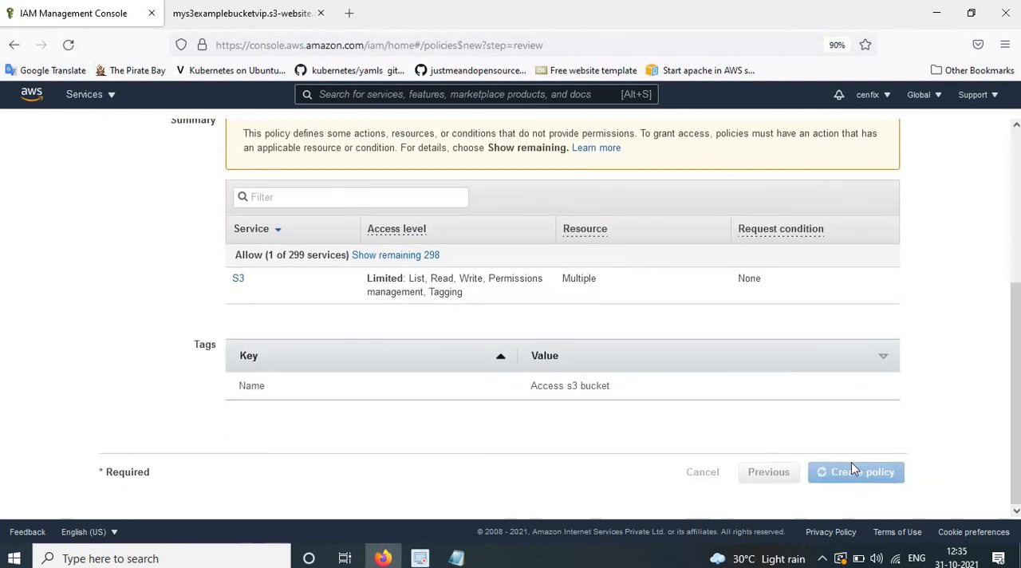
Consult the Notepad instructions on creating a group called s3users and return to the IAM console in Firefox.
key(alt+Tab)
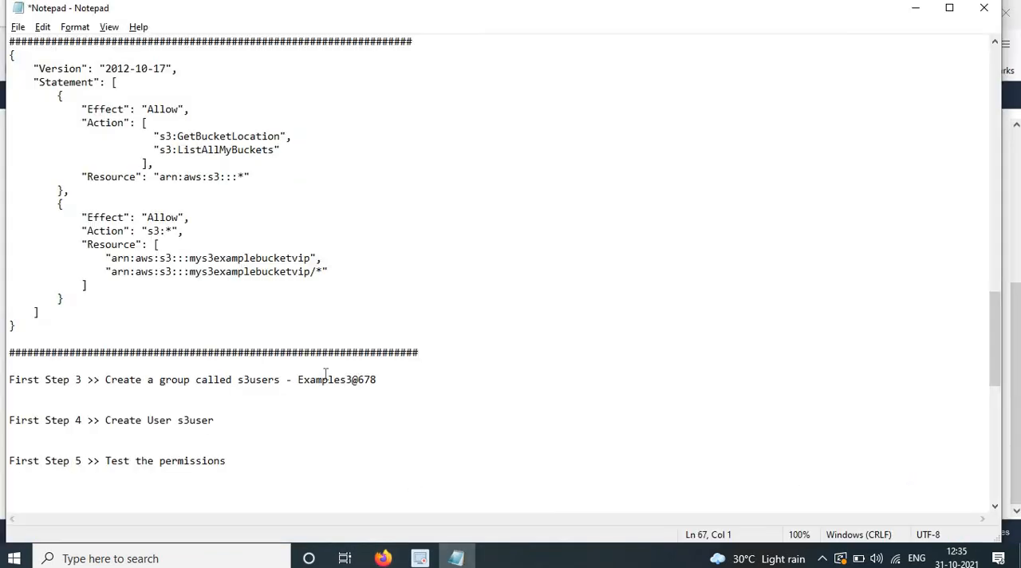
scroll(335, 375, down, 3)
scroll(319, 375, up, 8)
scroll(332, 359, down, 5)
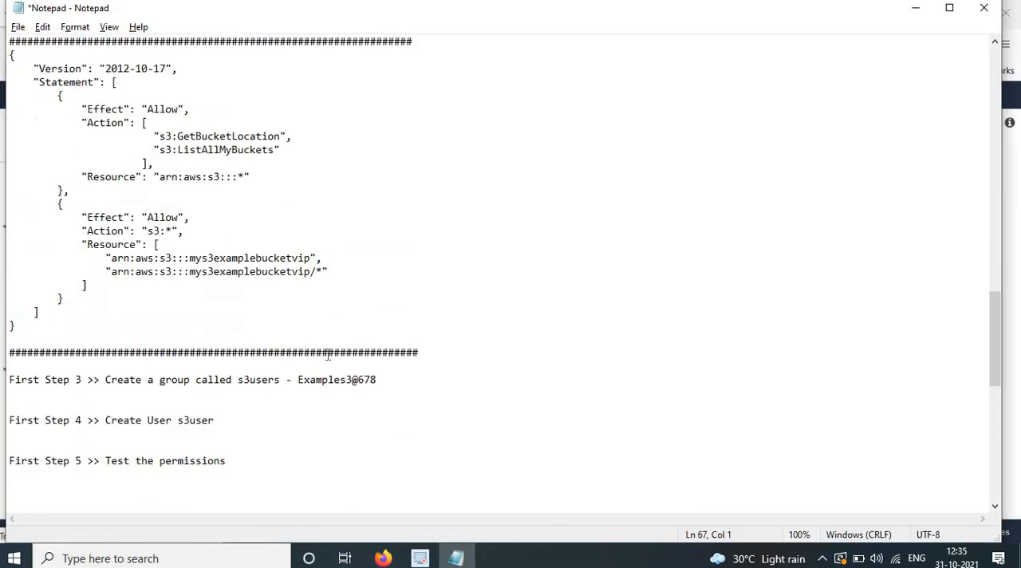
scroll(153, 383, down, 1)
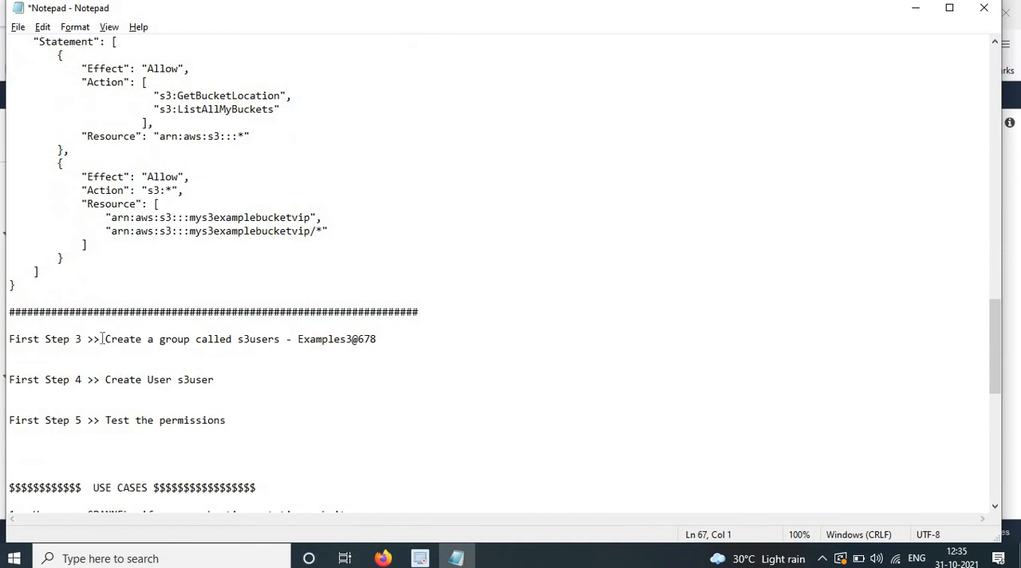
drag(105, 339, 232, 340)
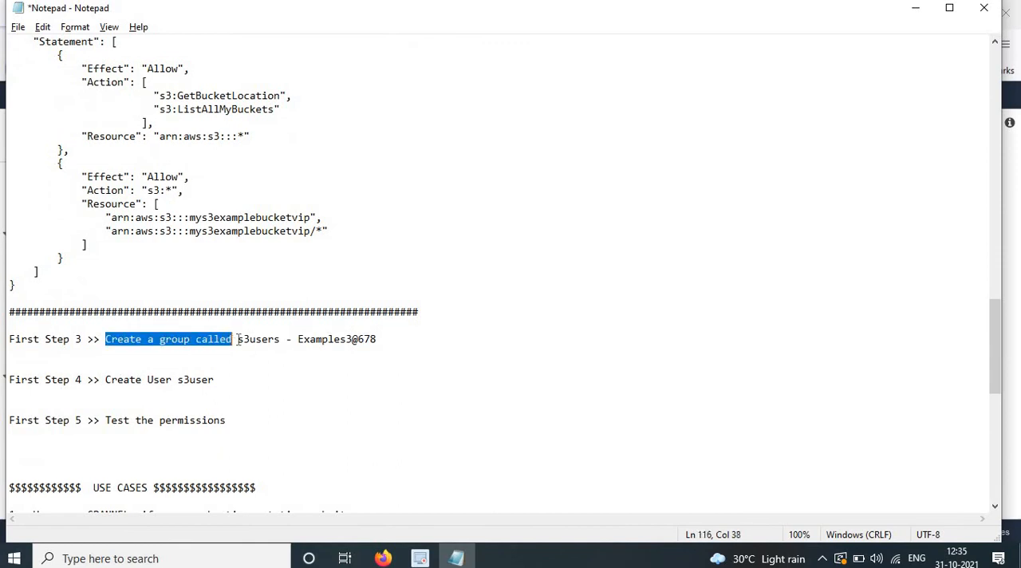
click(458, 552)
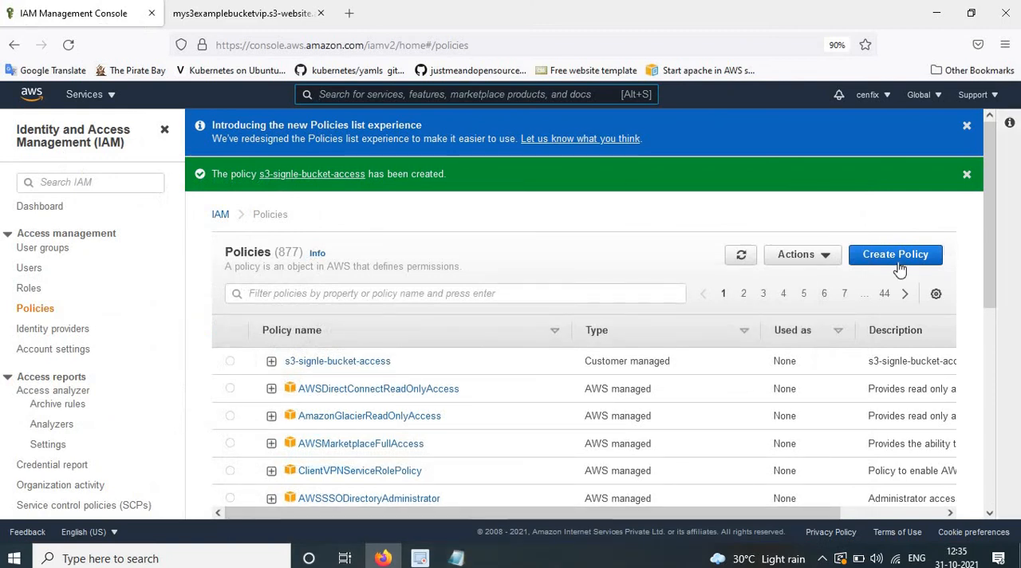
Start a new IAM user group and name it s3users, copying the name from the Notepad instructions.
click(50, 236)
click(50, 238)
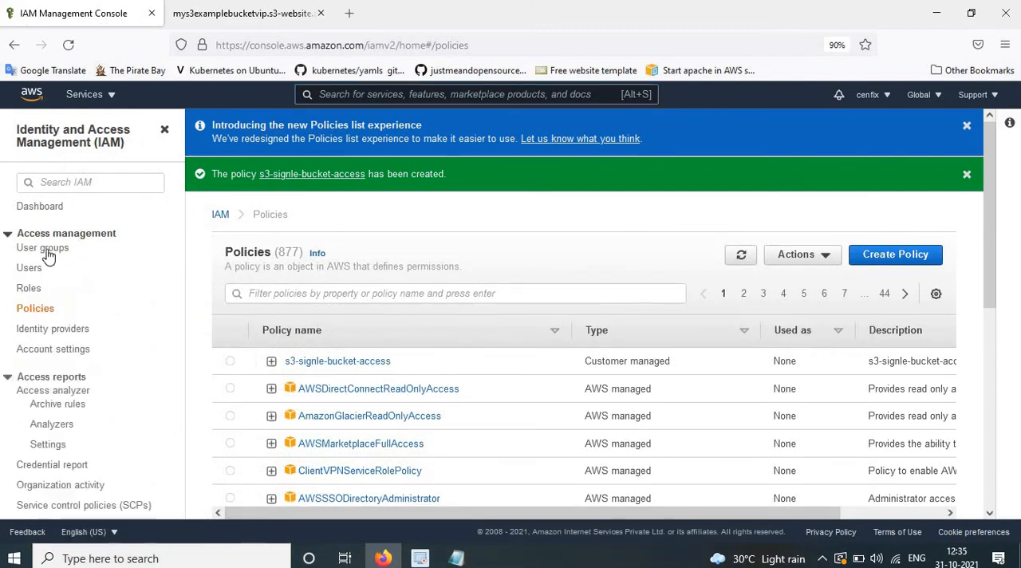
click(48, 248)
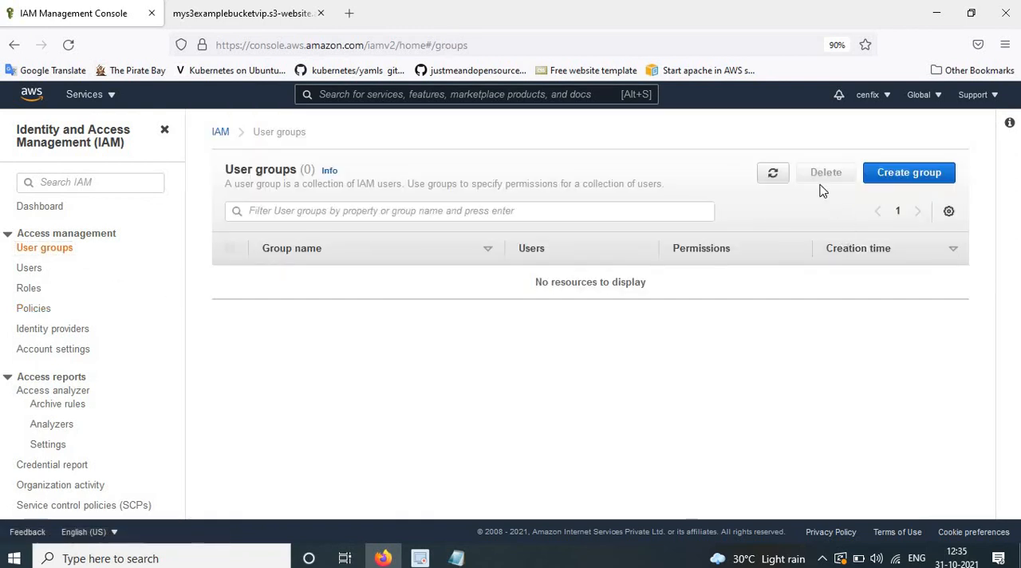
click(913, 177)
click(458, 560)
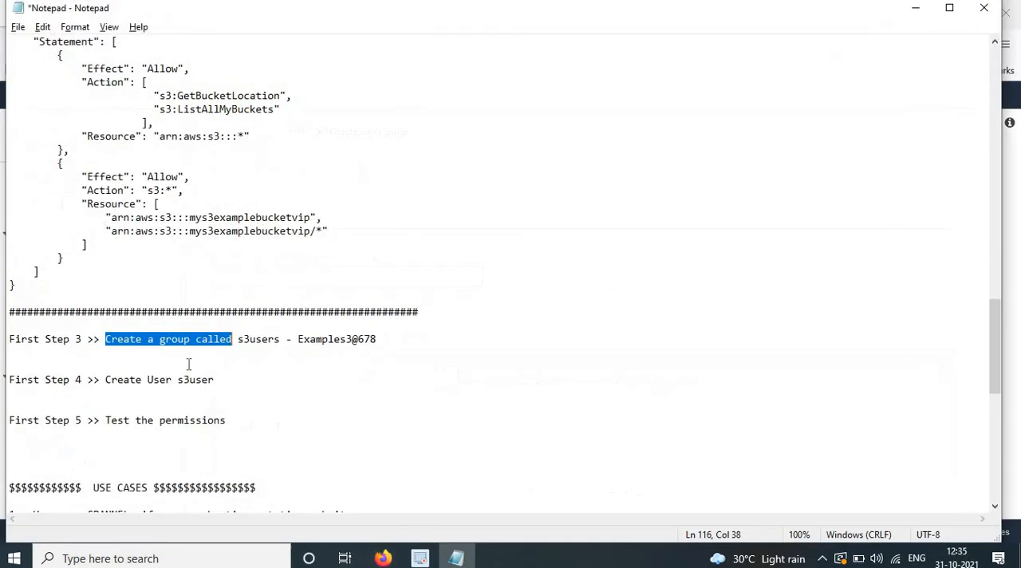
drag(238, 339, 281, 339)
key(ctrl+c)
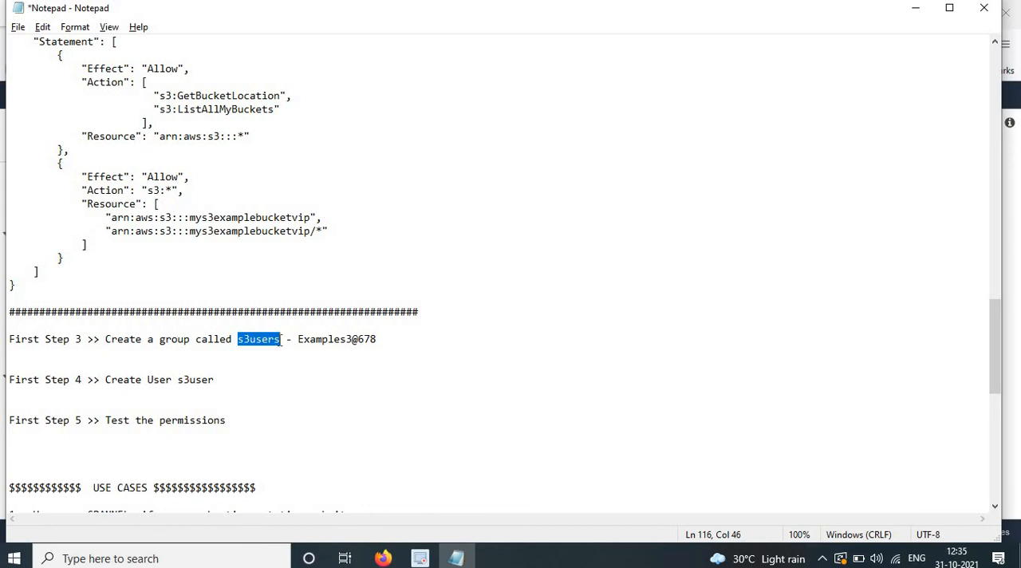
key(alt+Tab)
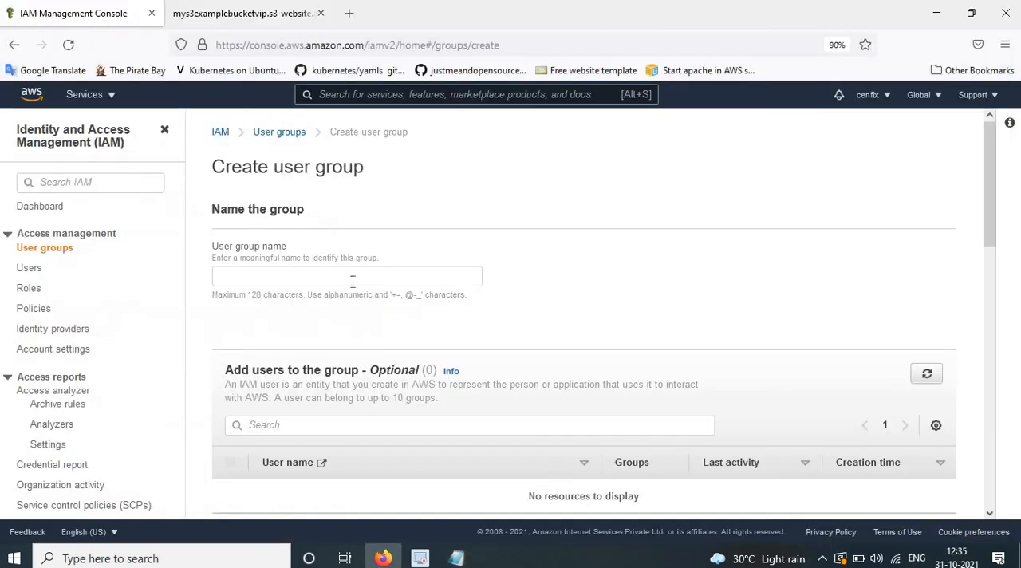
click(352, 281)
key(ctrl+v)
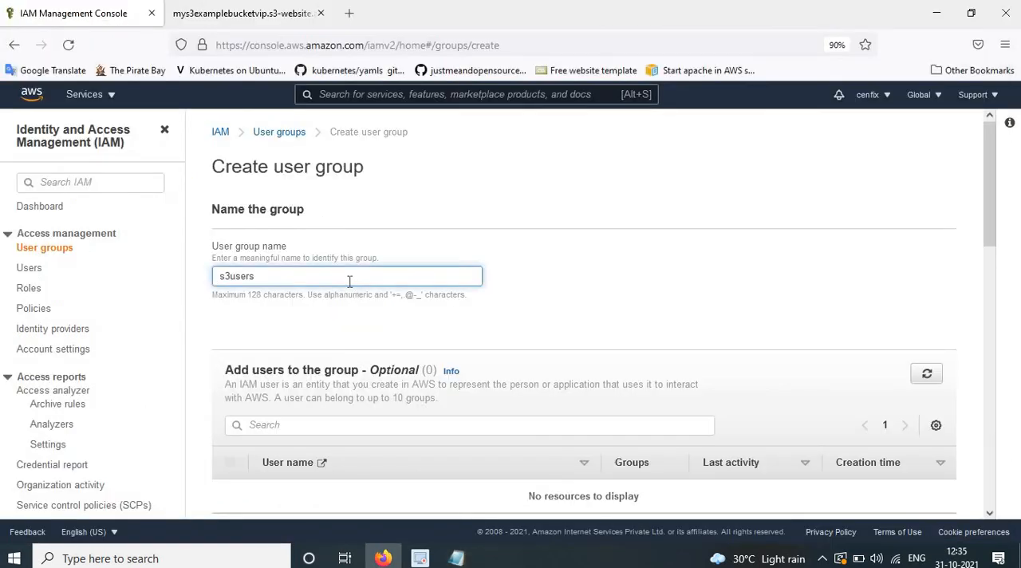
Attach the s3-signle-bucket-access policy to the s3users group and create the group.
scroll(411, 341, down, 1)
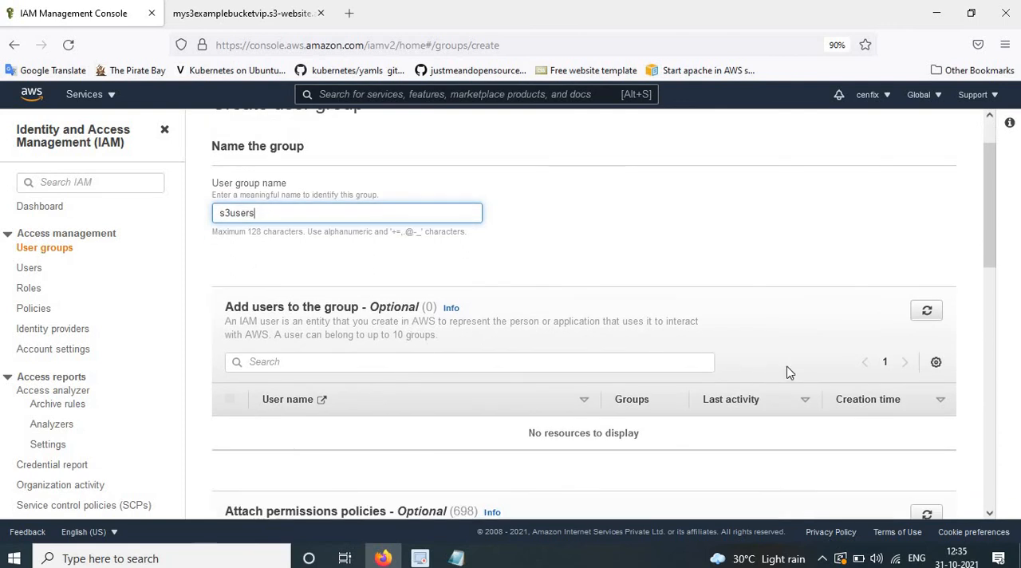
scroll(788, 372, down, 3)
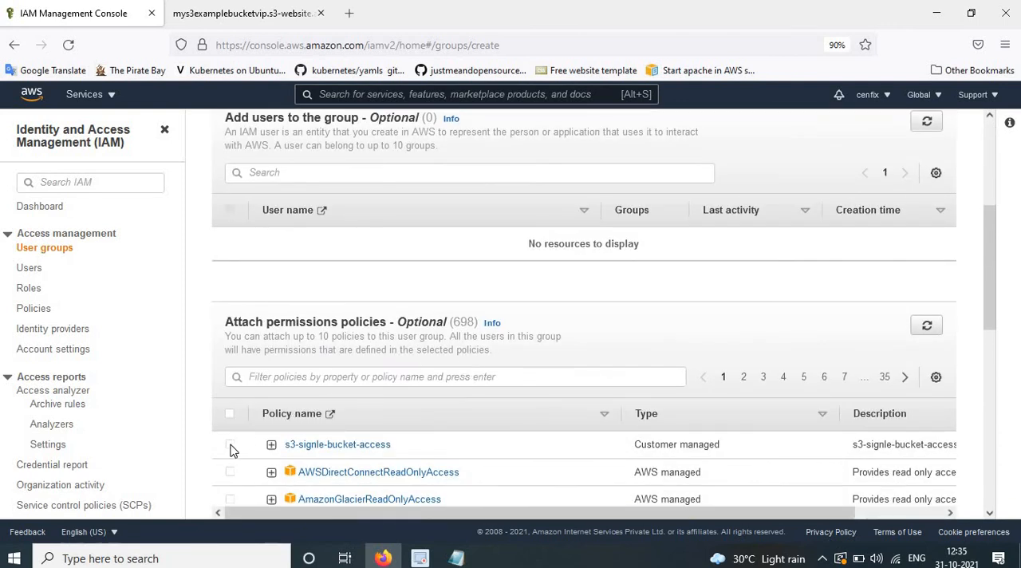
click(230, 446)
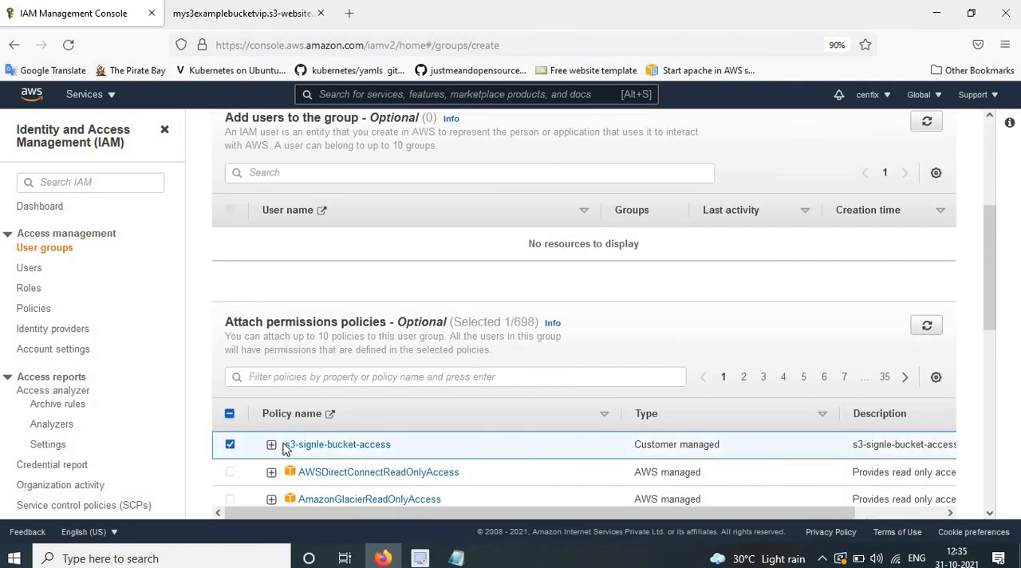
scroll(417, 443, down, 7)
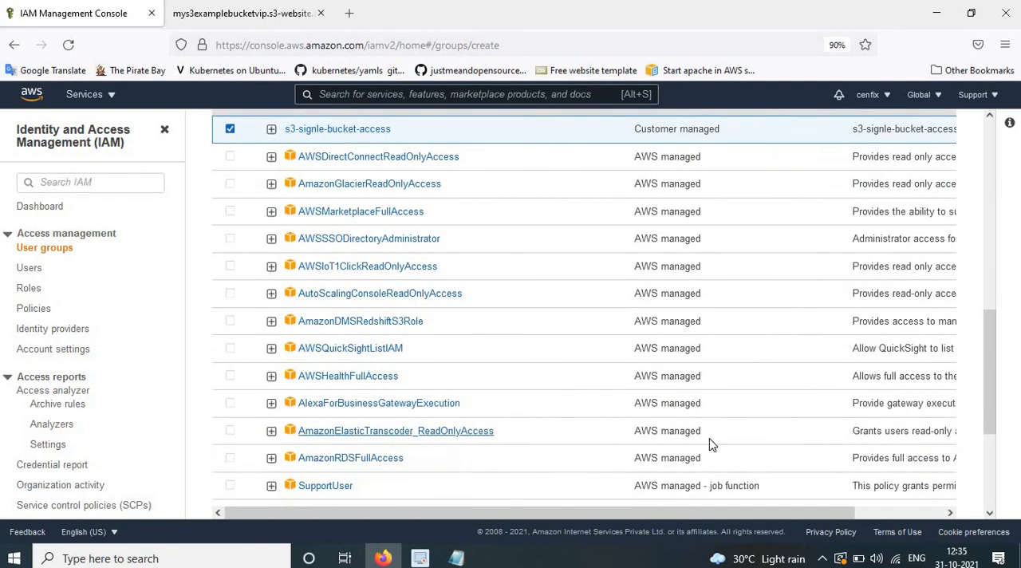
click(905, 497)
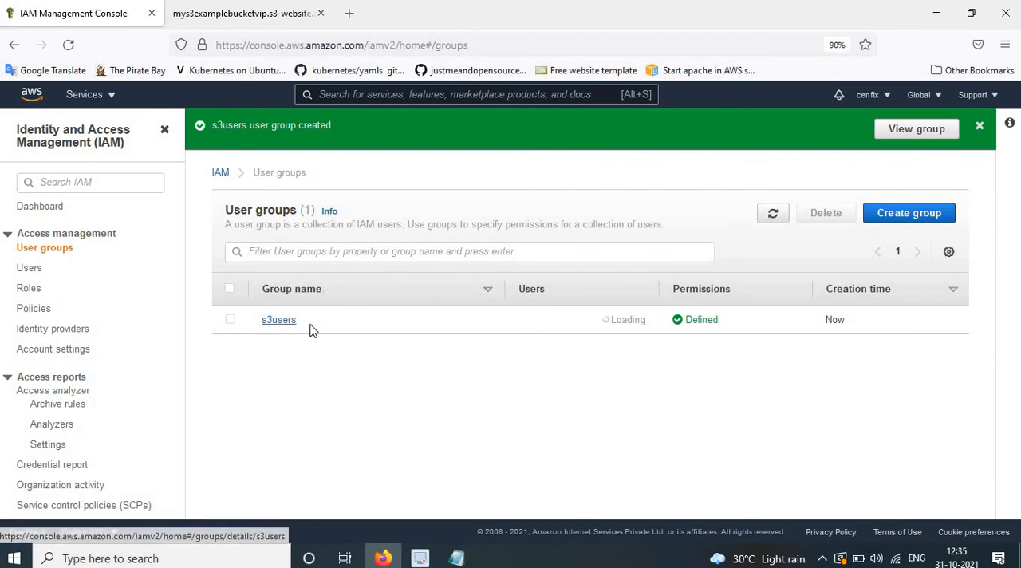
double_click(269, 327)
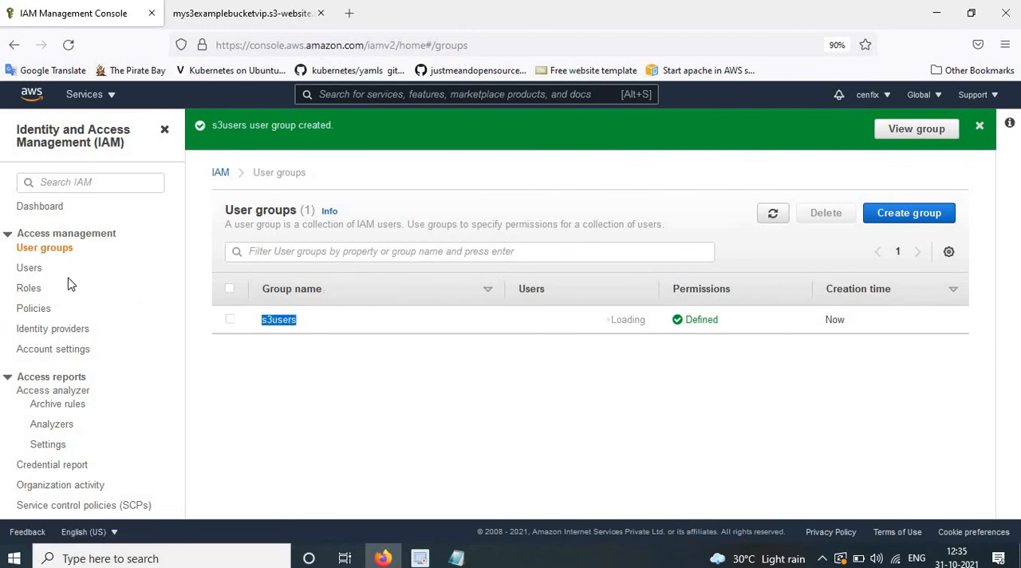
Start adding an IAM user and set its user name to s3user, copied from the Notepad instructions.
click(30, 268)
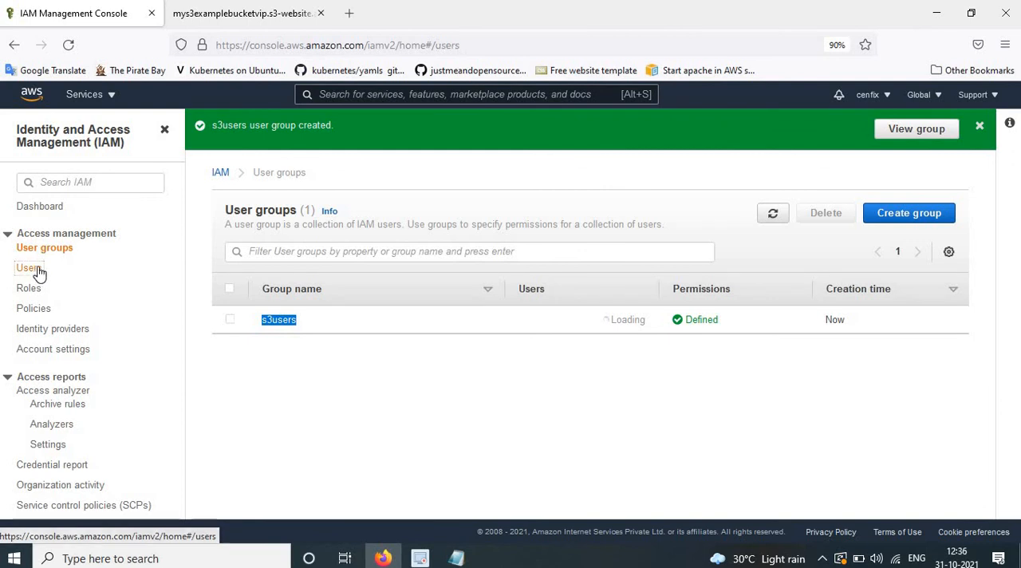
click(925, 177)
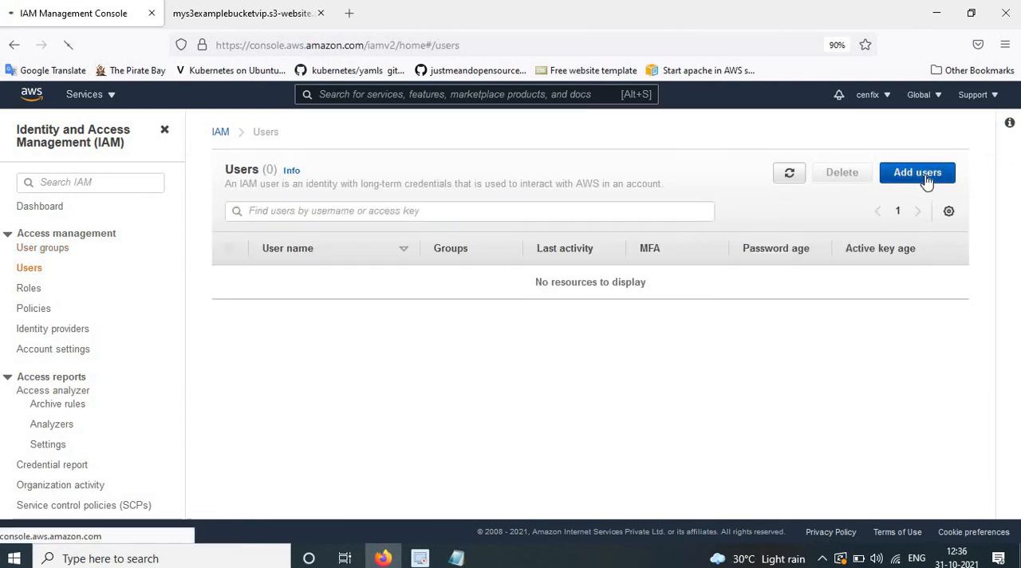
click(457, 558)
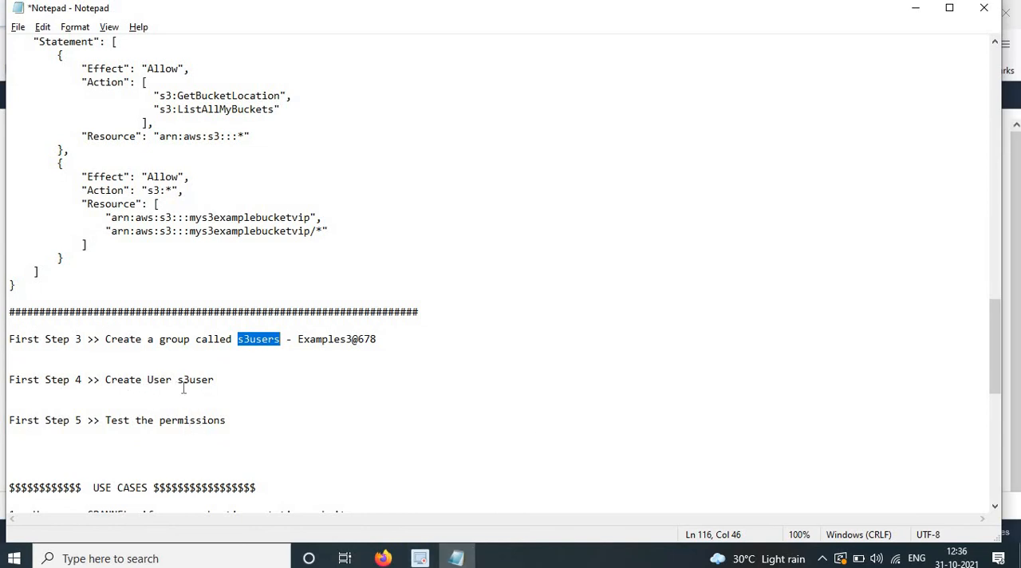
drag(178, 382, 237, 388)
key(ctrl+c)
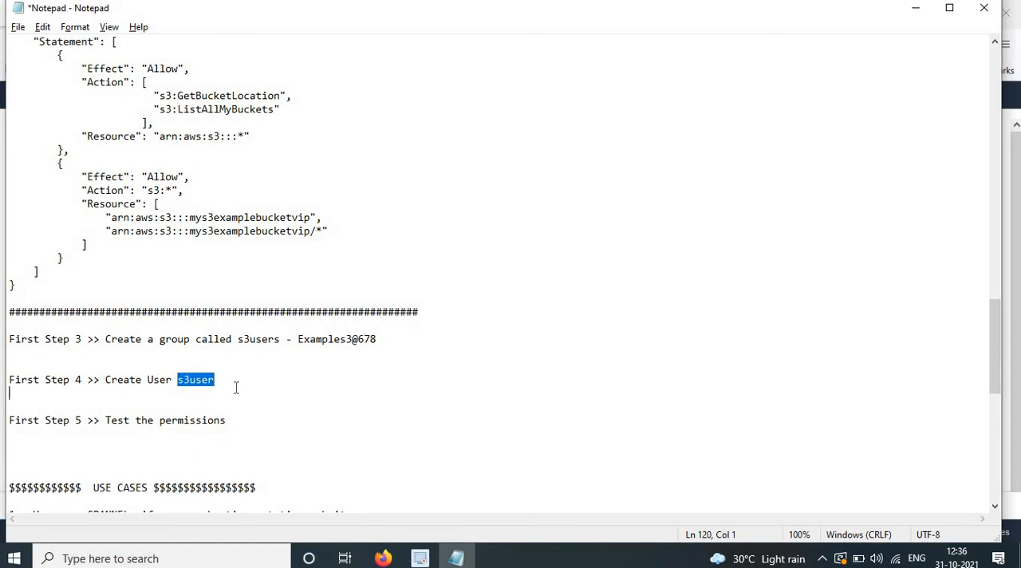
key(alt+Tab)
click(382, 231)
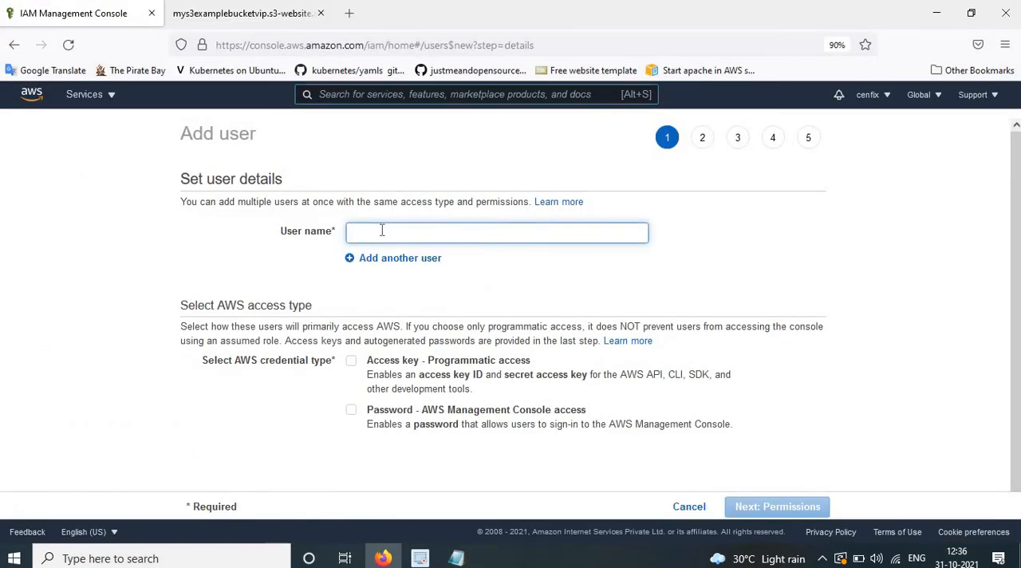
key(ctrl+v)
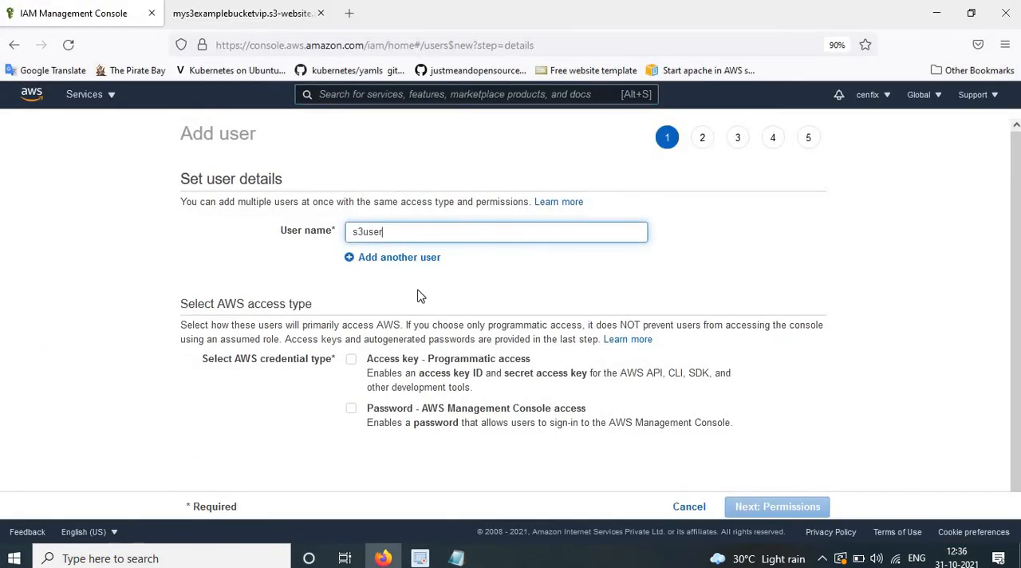
Enable AWS Management Console access with a custom password and paste the console password copied from Notepad.
scroll(375, 351, down, 1)
click(351, 397)
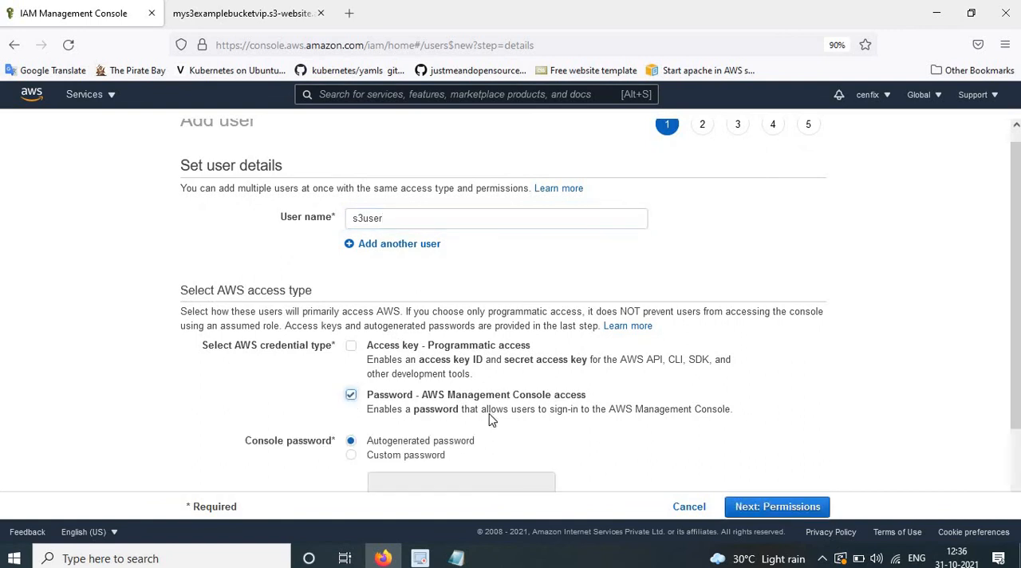
click(351, 456)
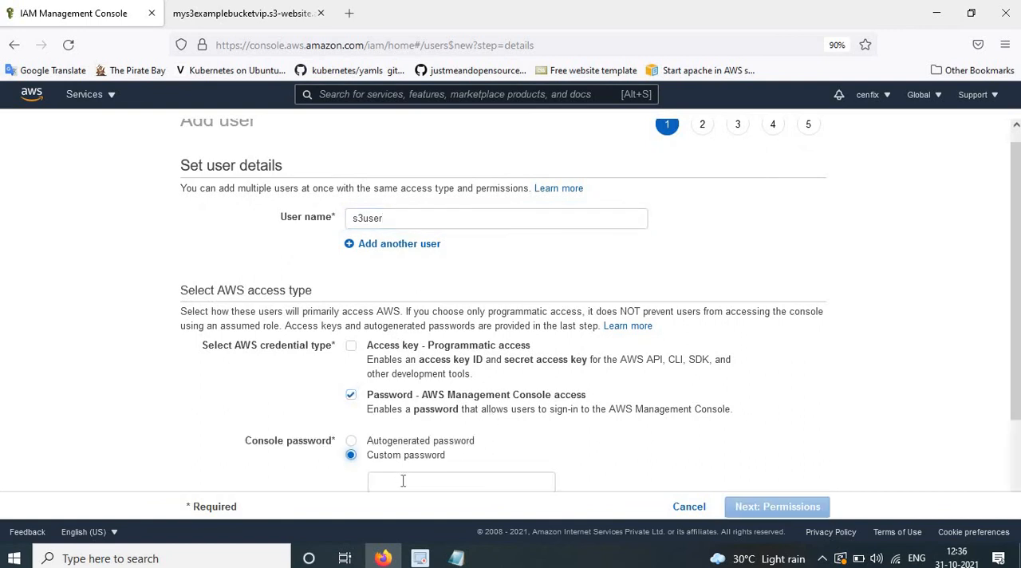
click(403, 481)
key(alt+Tab)
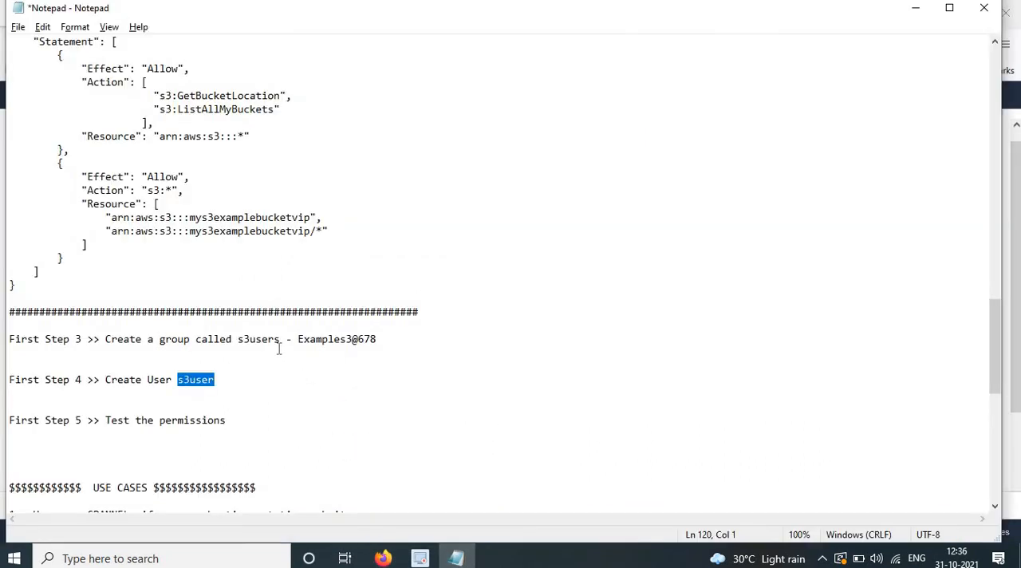
drag(296, 340, 373, 342)
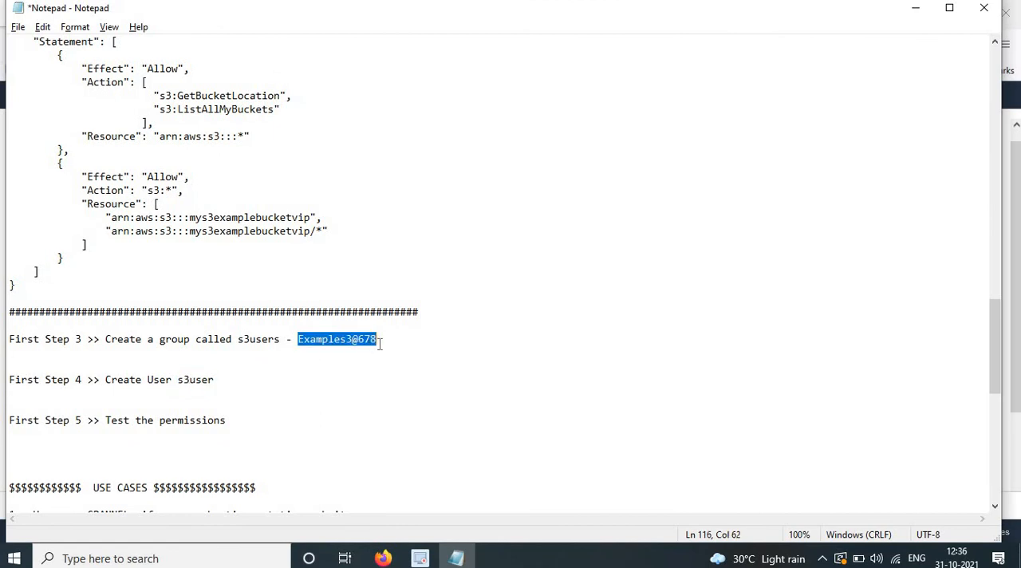
key(alt+Tab)
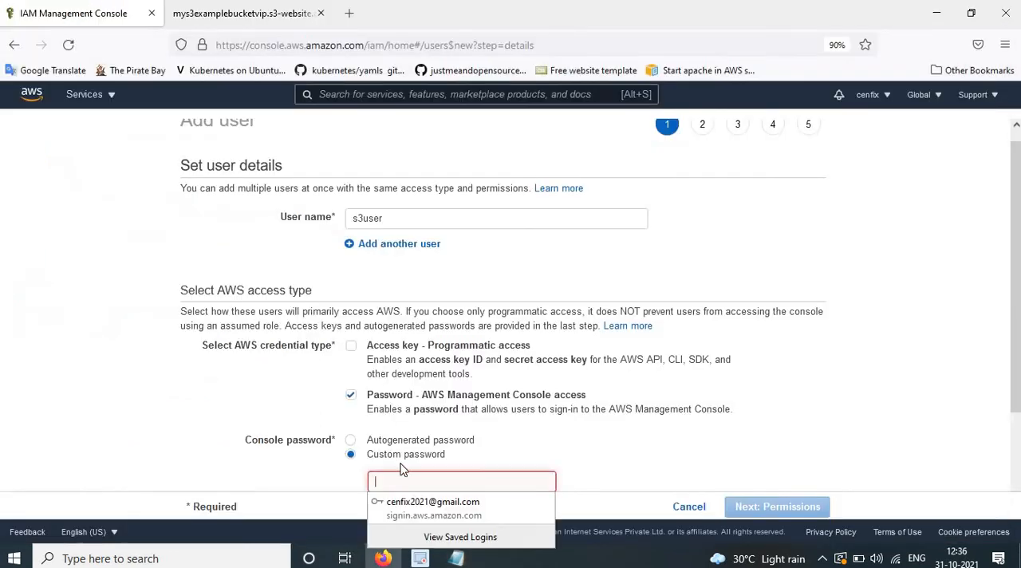
key(ctrl+v)
Turn off the required password reset and continue to permissions without saving the login in the browser.
scroll(599, 456, down, 3)
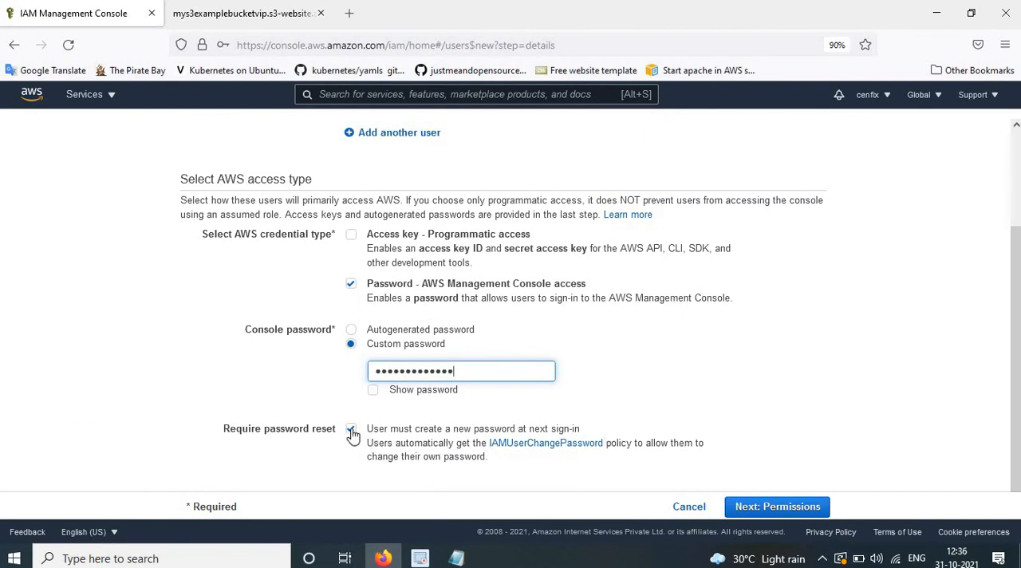
click(351, 430)
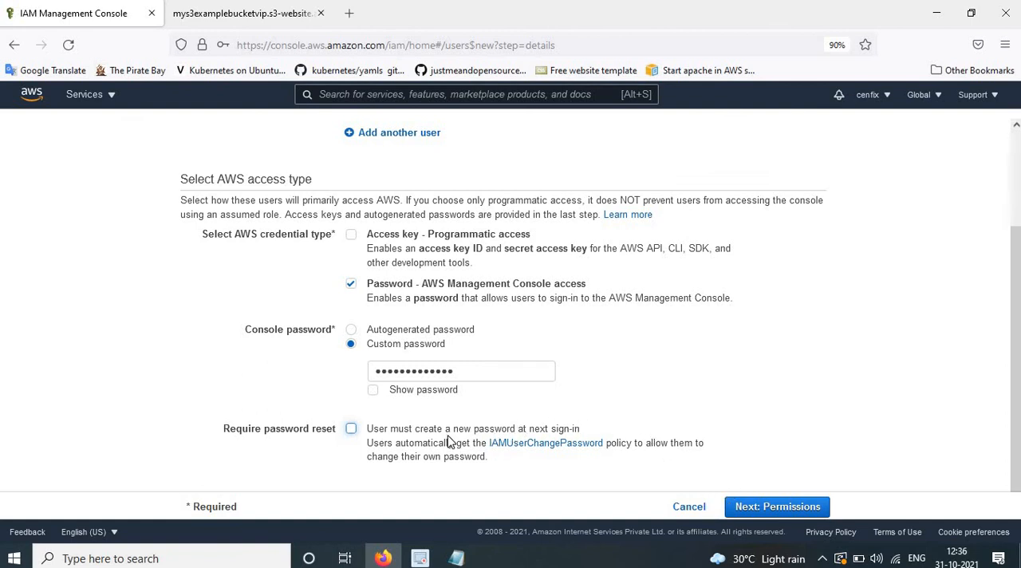
click(780, 508)
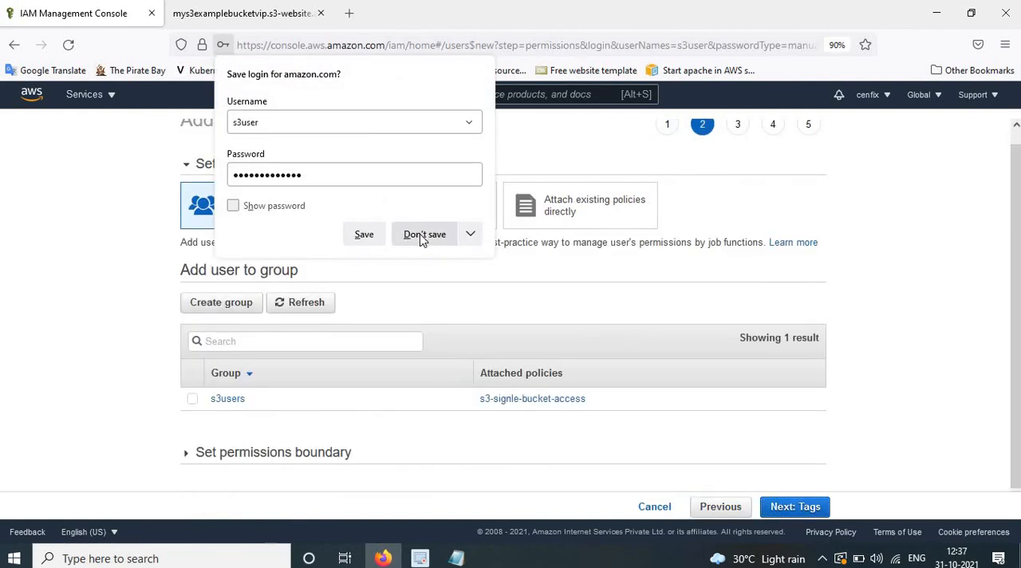
click(436, 235)
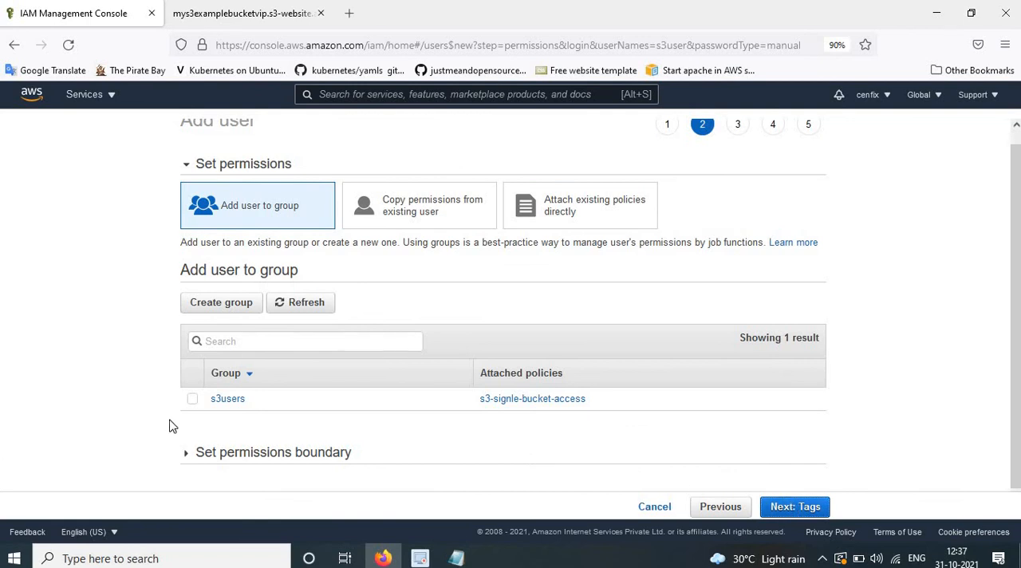
Add the new user to the s3users group and continue to the tags.
click(192, 399)
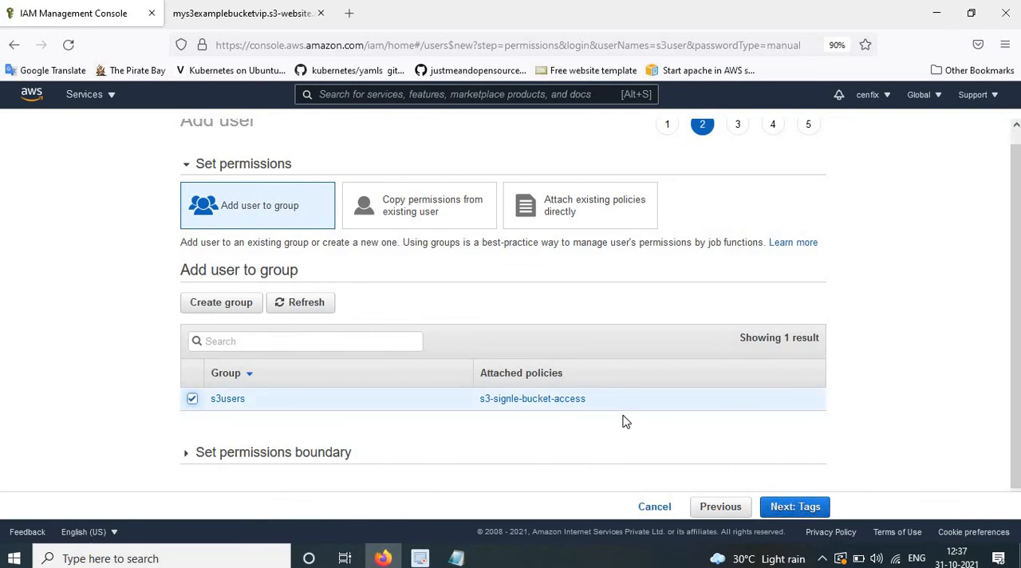
scroll(625, 421, down, 1)
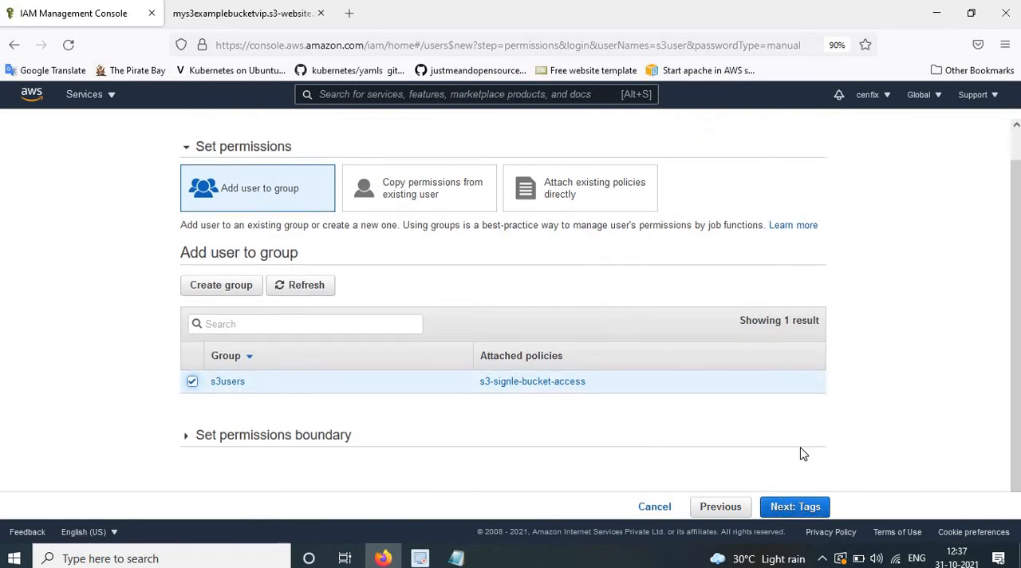
click(796, 506)
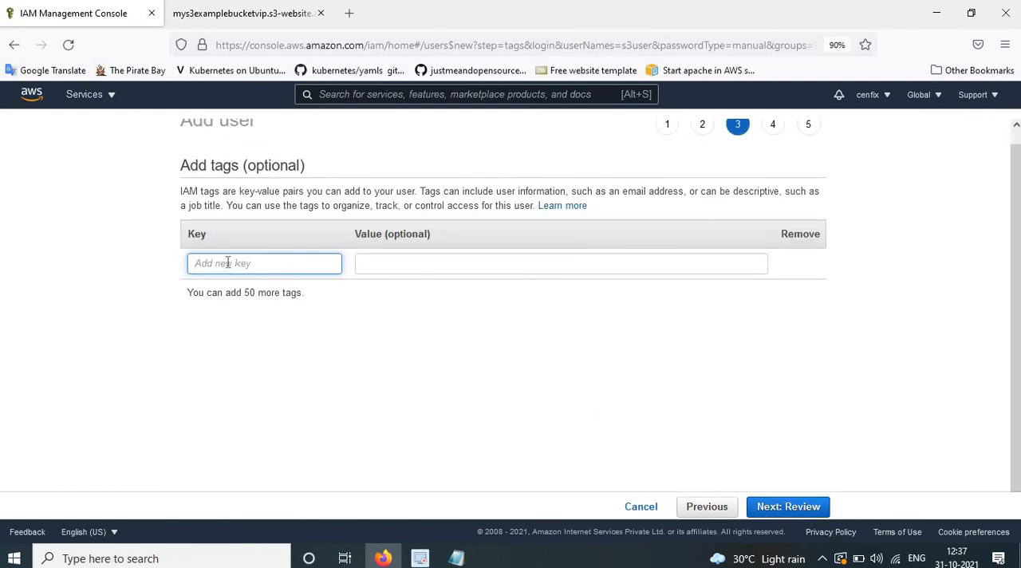
Tag the user with key Name and value "s3 user", then create the user after rechecking its group permissions.
text(Name)
key(Tab)
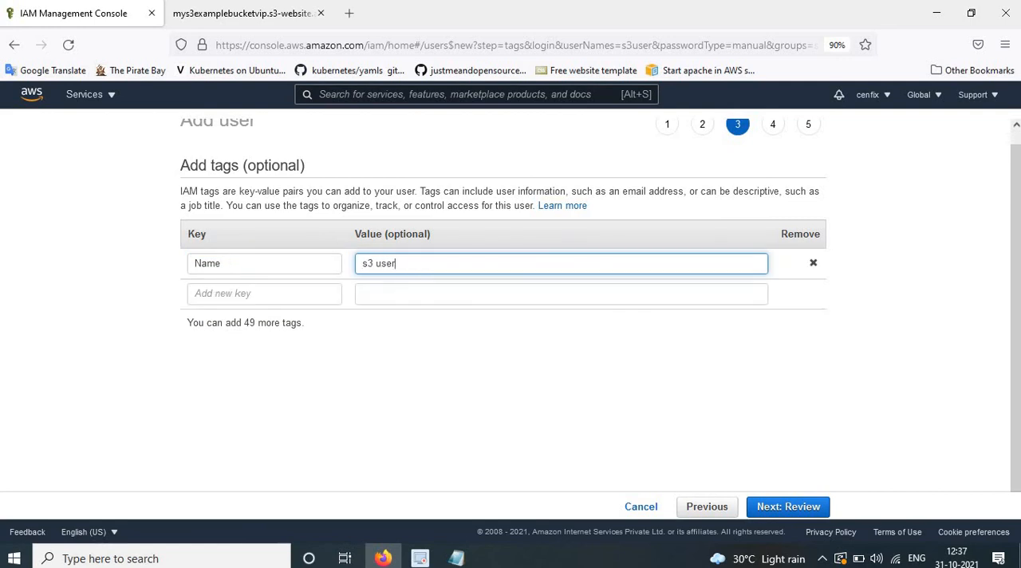
click(711, 507)
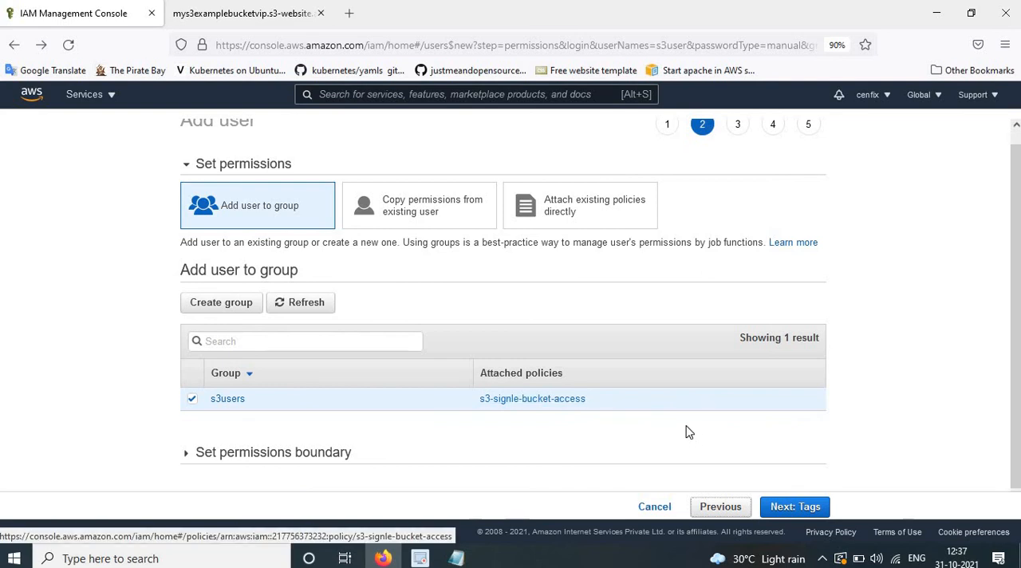
click(814, 516)
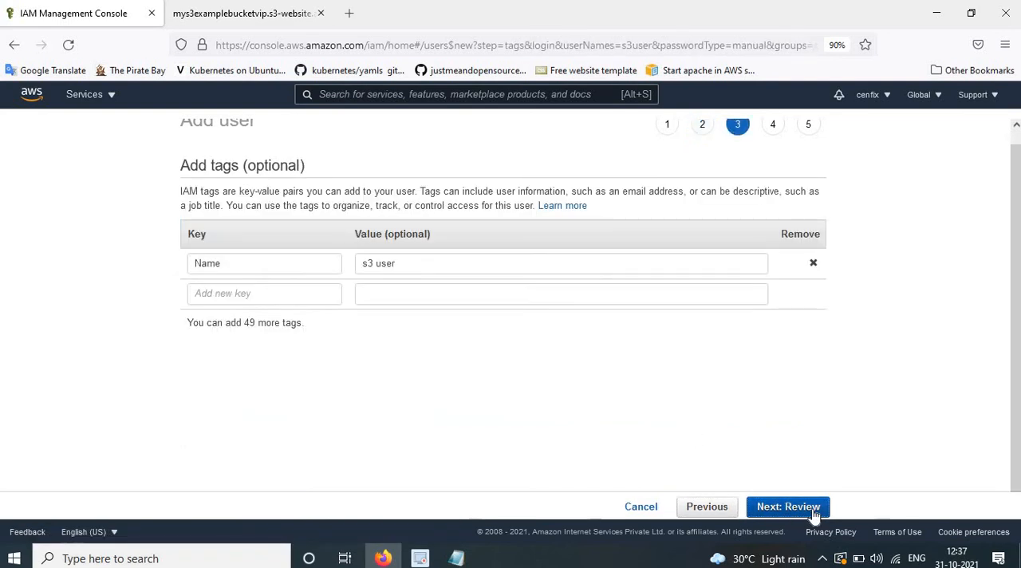
click(814, 515)
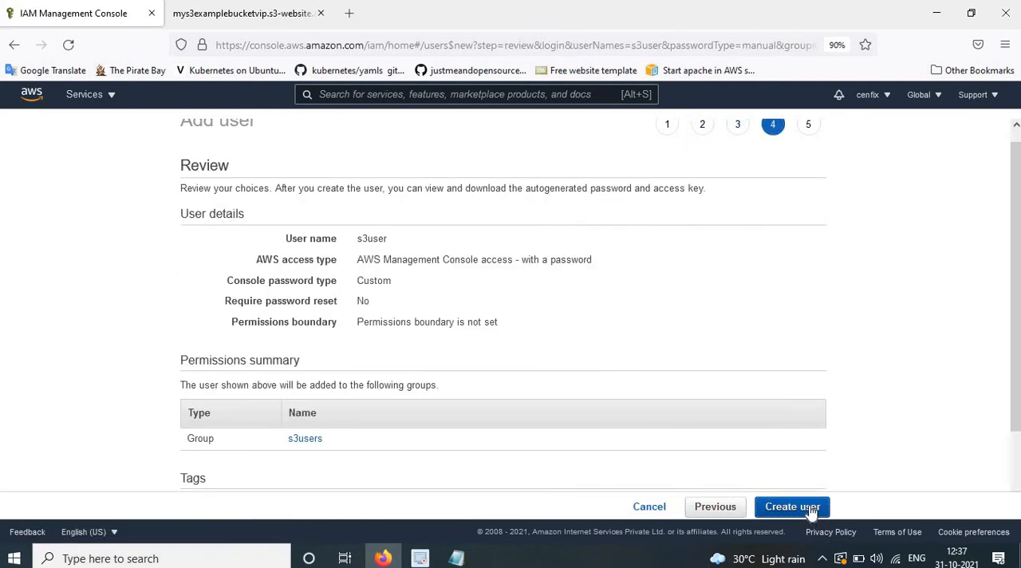
click(812, 513)
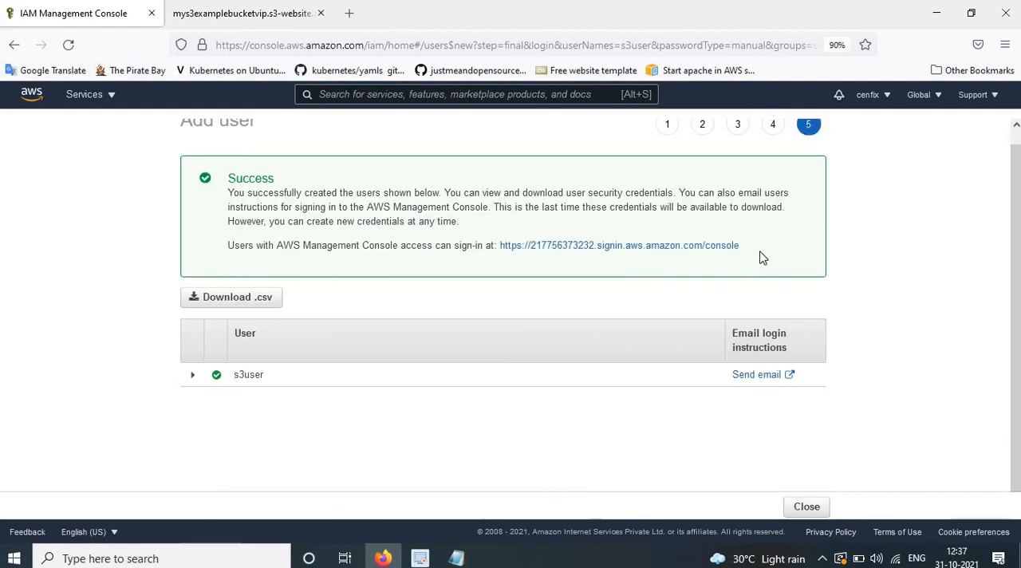
Copy the new user's console sign-in URL into the Notepad notes below "First Step 5 >> Test the permissions" and return to Firefox.
drag(742, 247, 500, 246)
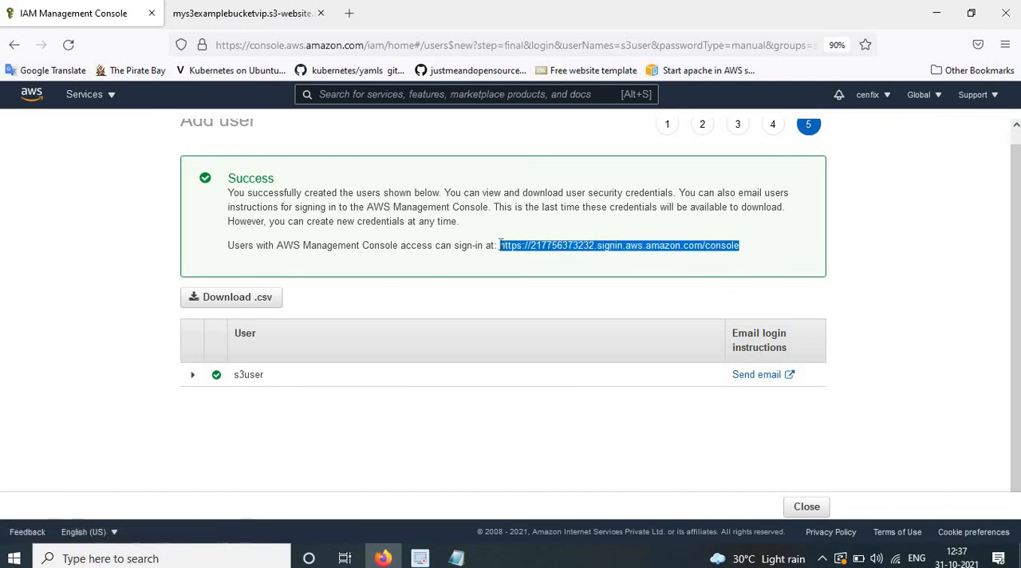
click(457, 558)
scroll(251, 389, down, 4)
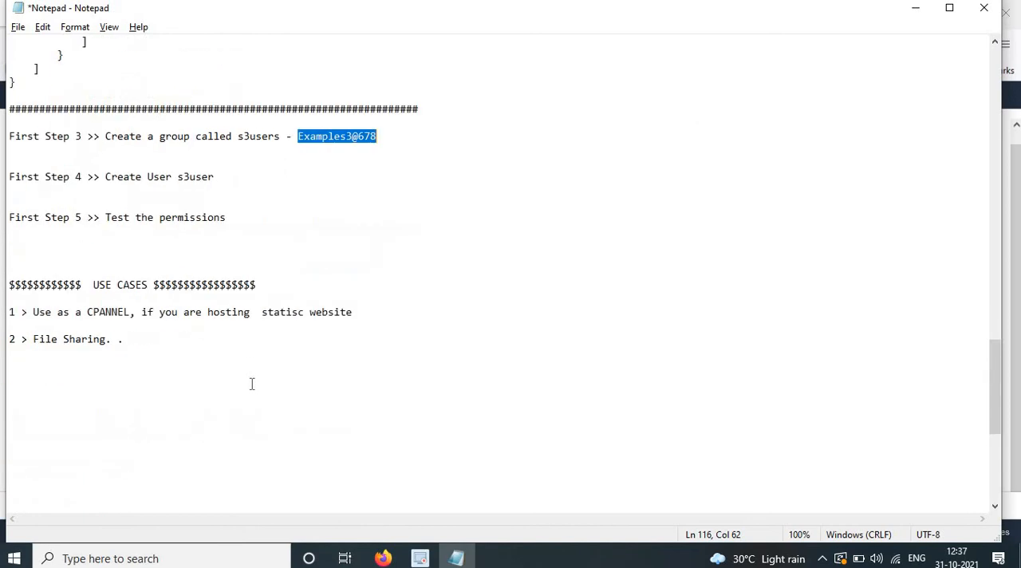
scroll(251, 383, up, 3)
click(245, 343)
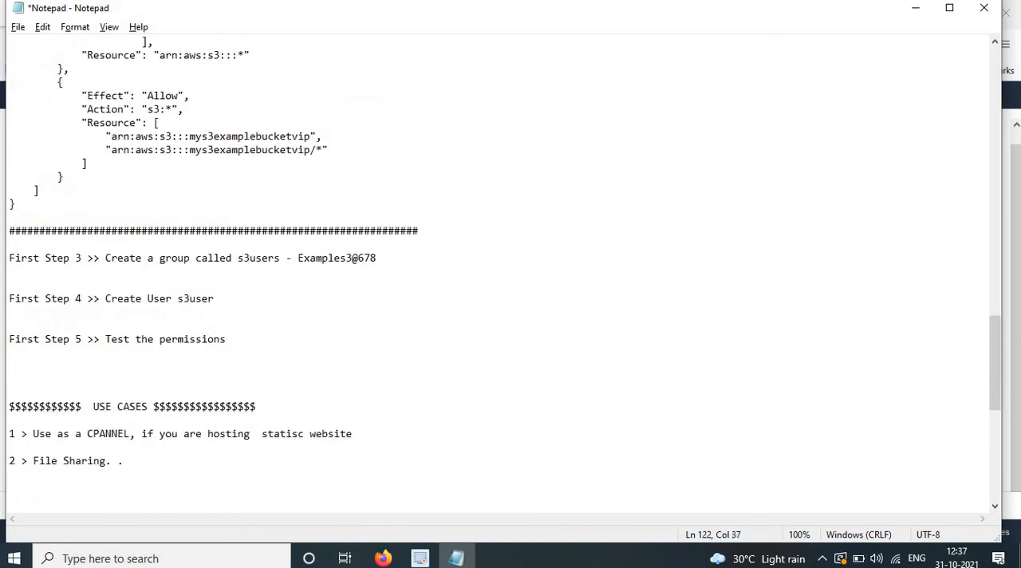
key(Return)
key(Return)
text(https://217756373232.signin.aws.amazon.com/console)
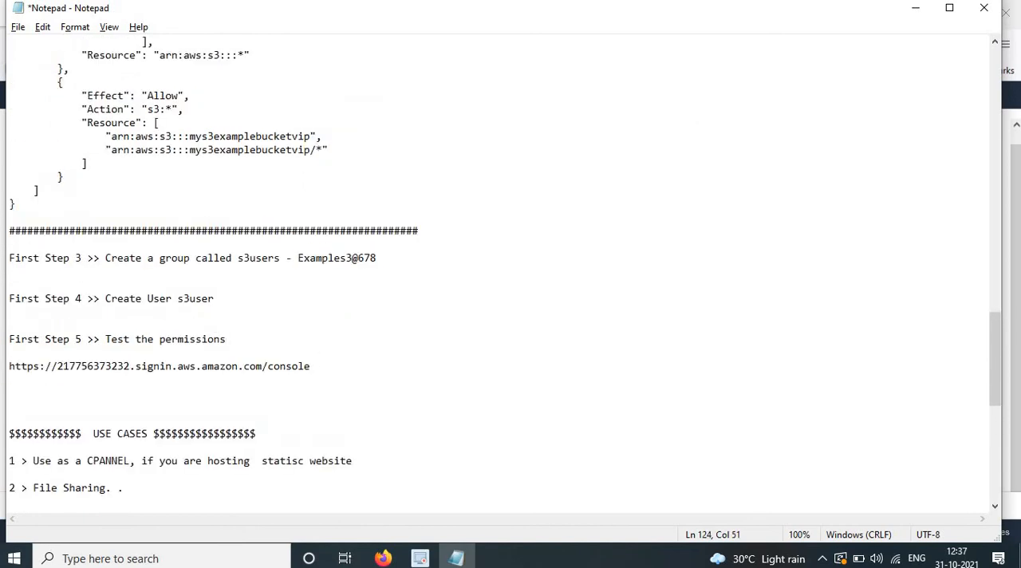
click(457, 558)
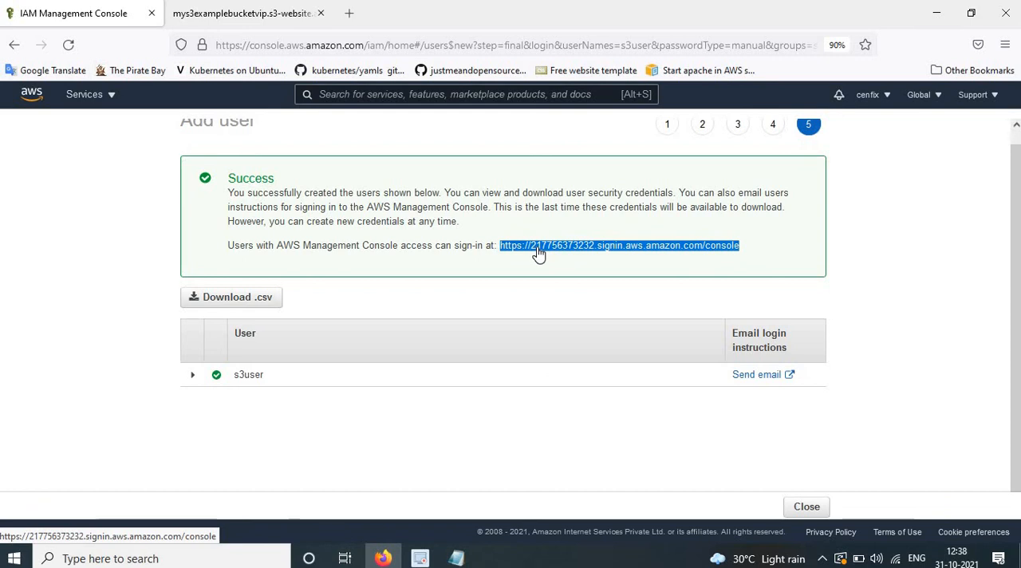
Load the copied IAM console sign-in URL in a new, maximized private browsing window.
key(ctrl+shift+p)
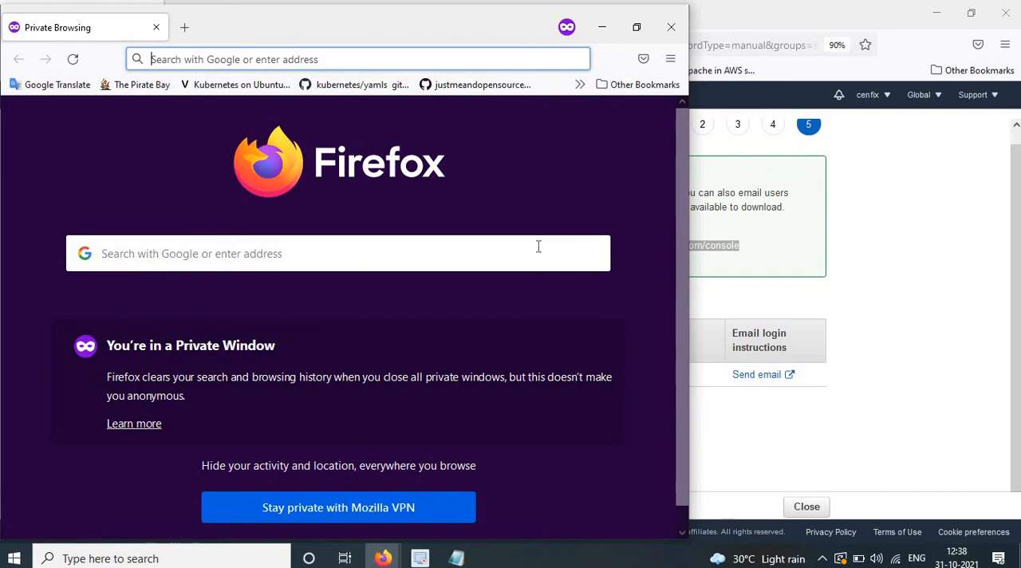
text(https://217756373232.signin.aws.amazon.com/console)
key(Escape)
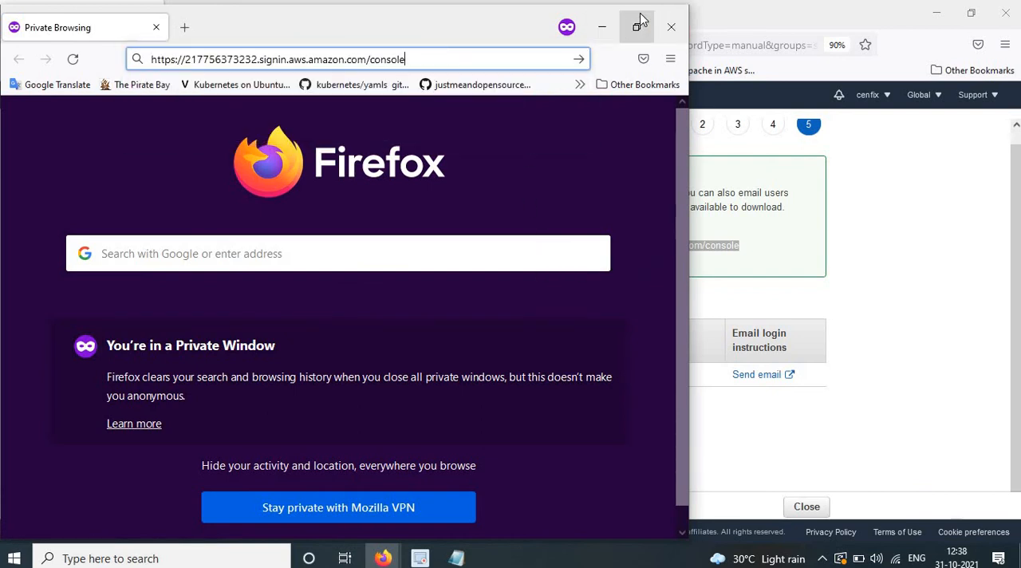
double_click(456, 36)
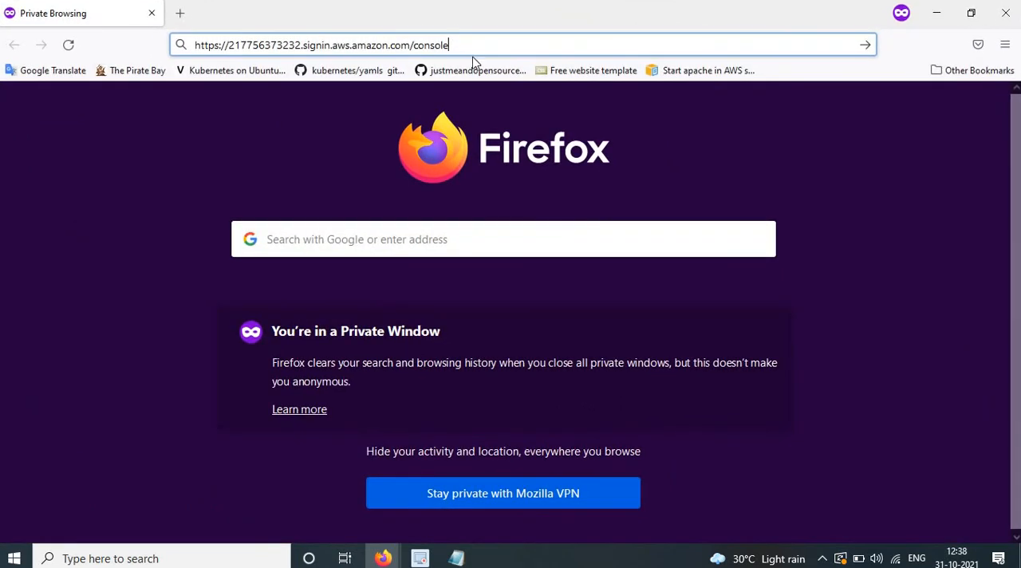
key(Return)
Sign in as IAM user s3user with the account password copied from the Notepad notes.
click(456, 559)
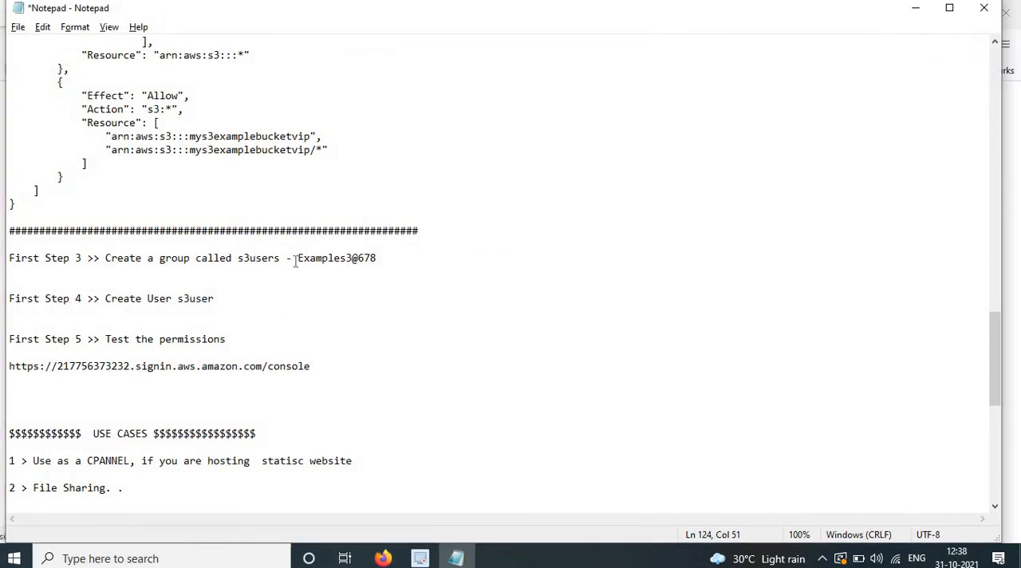
drag(295, 261, 382, 261)
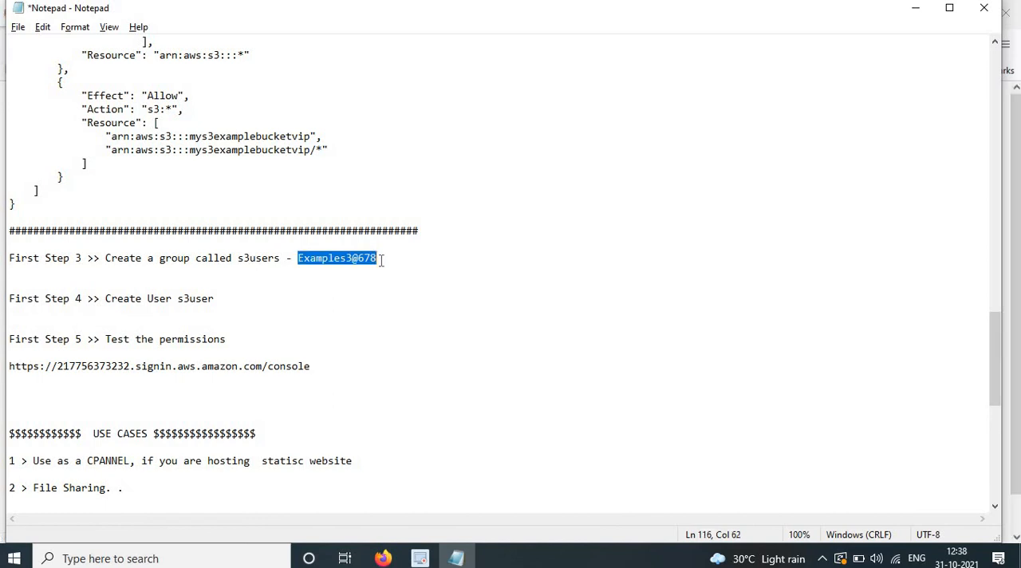
key(alt+Tab)
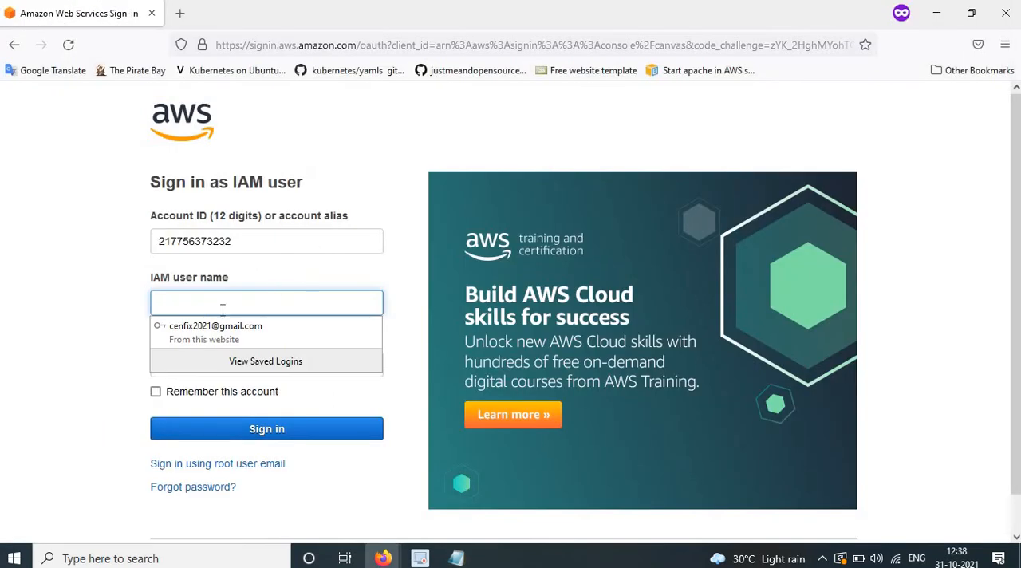
text(s3user)
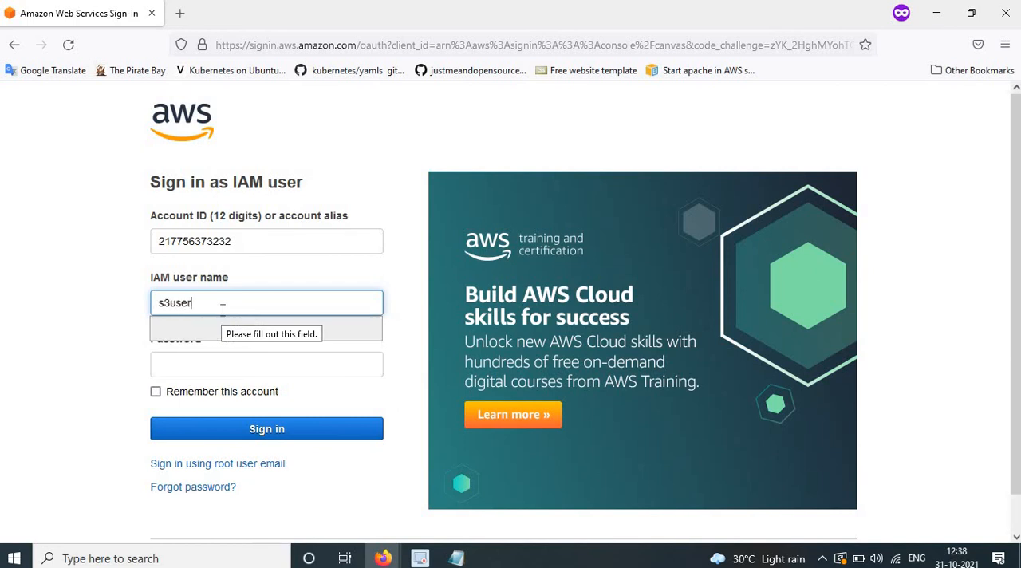
key(alt+Tab)
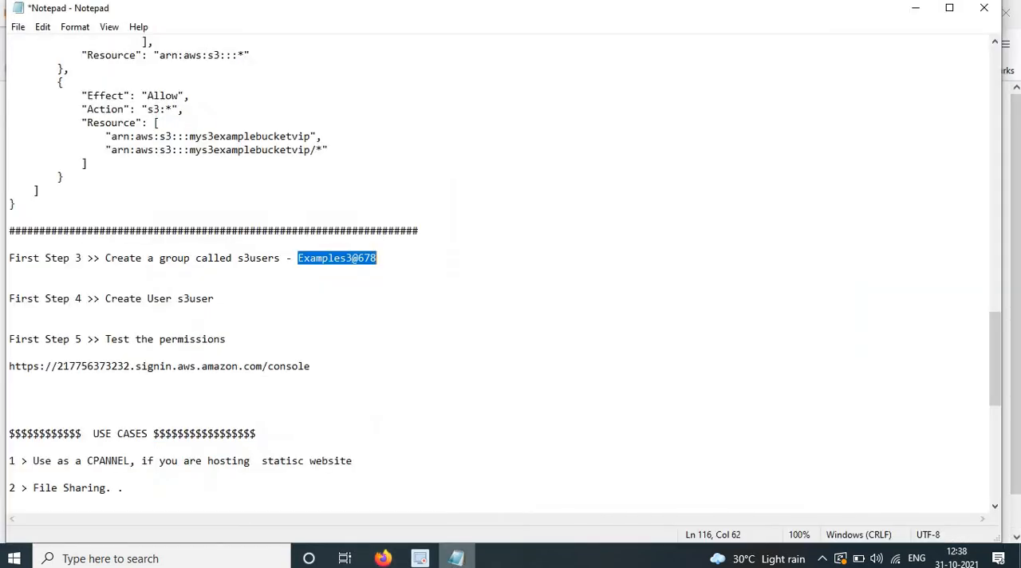
key(alt+Tab)
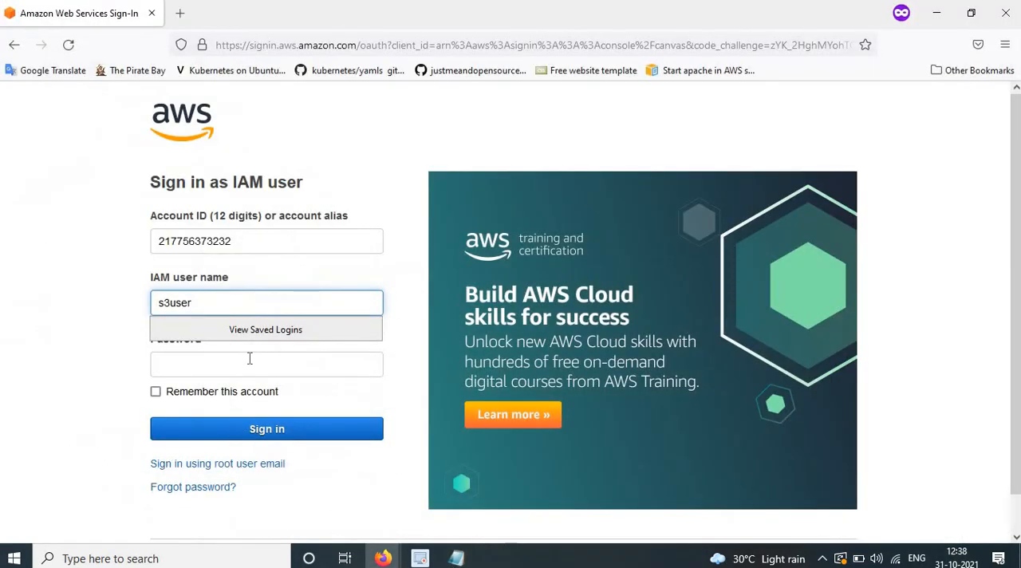
click(247, 361)
key(ctrl+v)
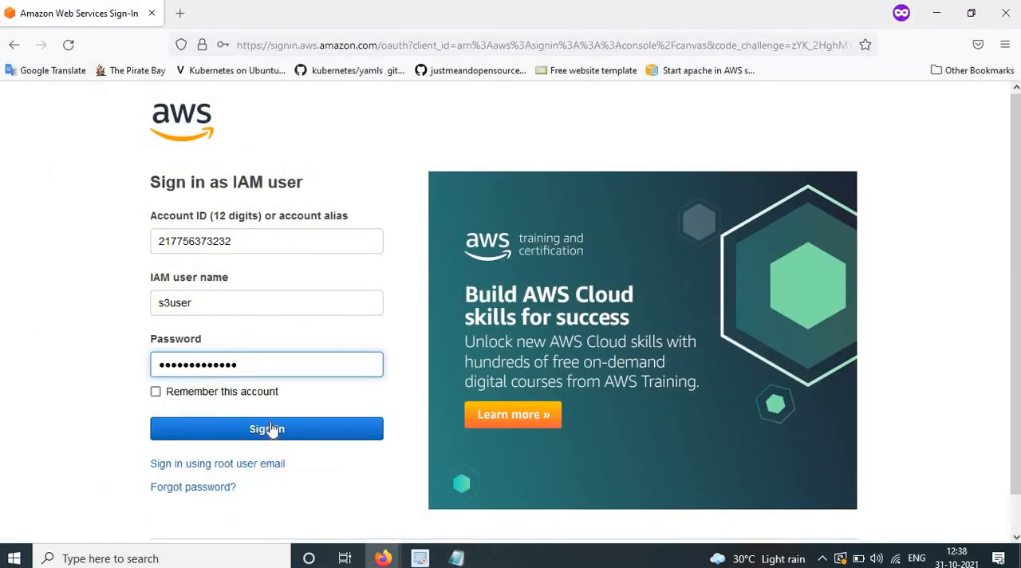
click(272, 428)
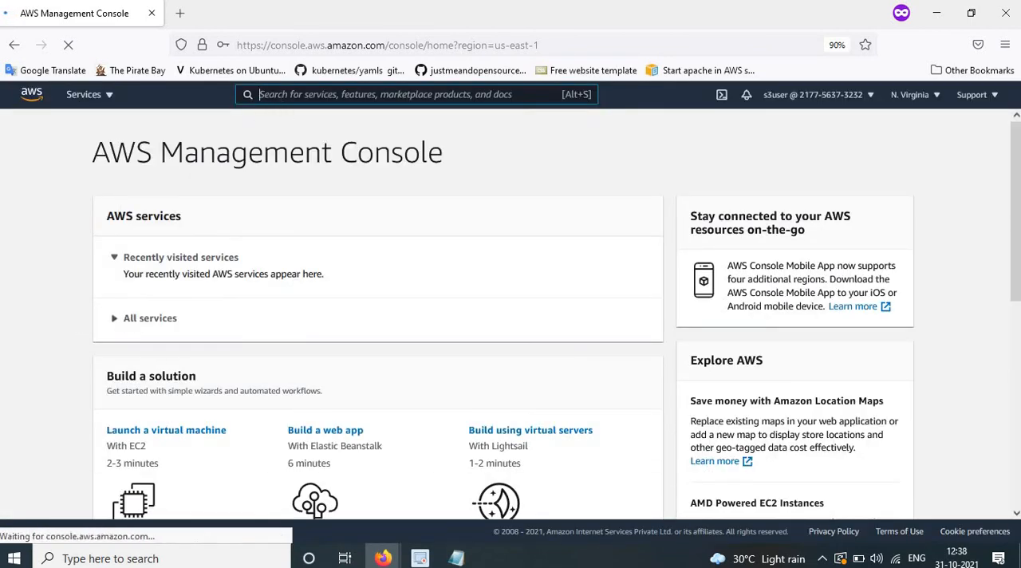
Search for the S3 service, open it and examine the objects in the mys3examplebucketvip bucket.
click(287, 96)
text(s3)
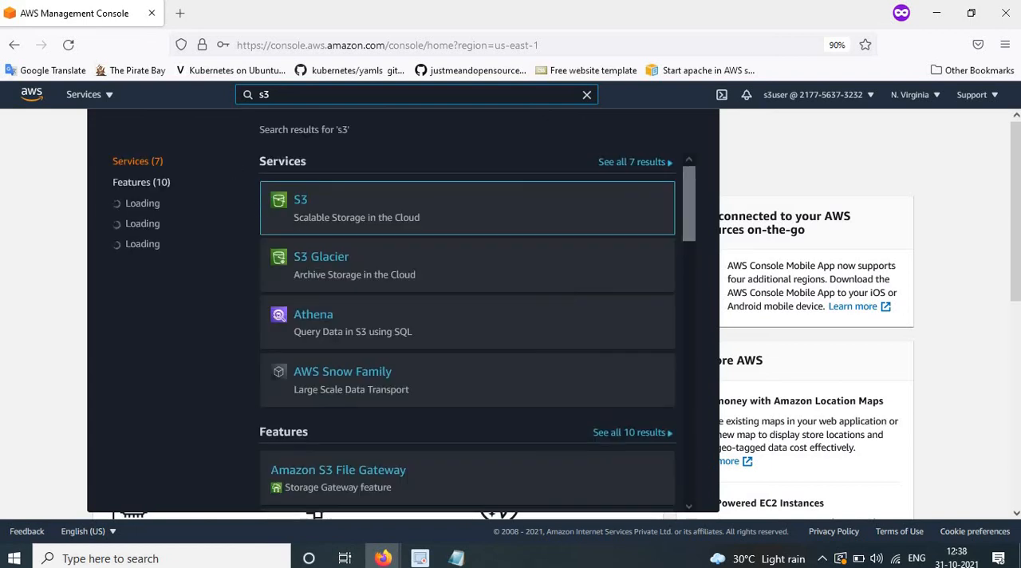
click(304, 202)
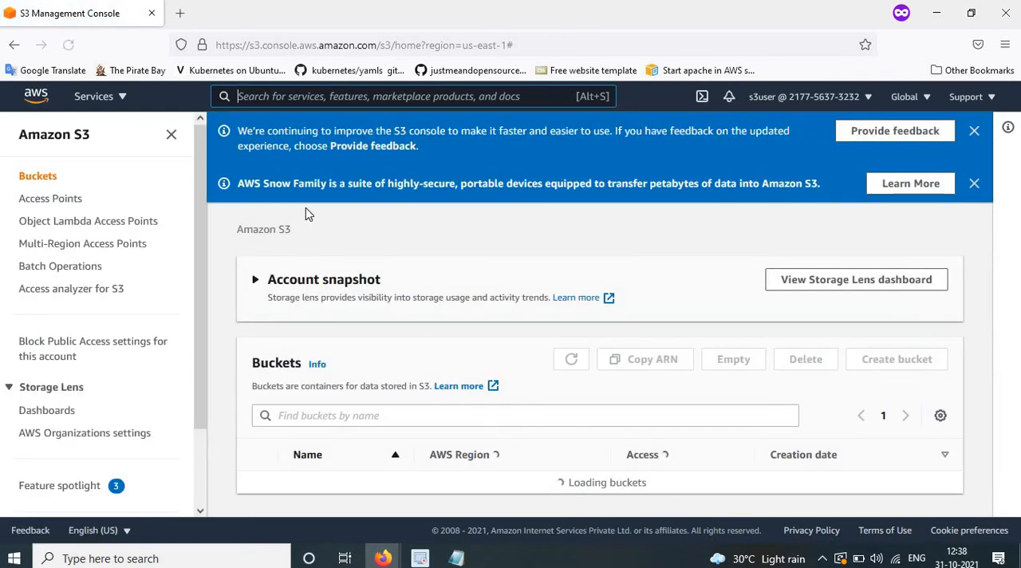
scroll(344, 315, down, 2)
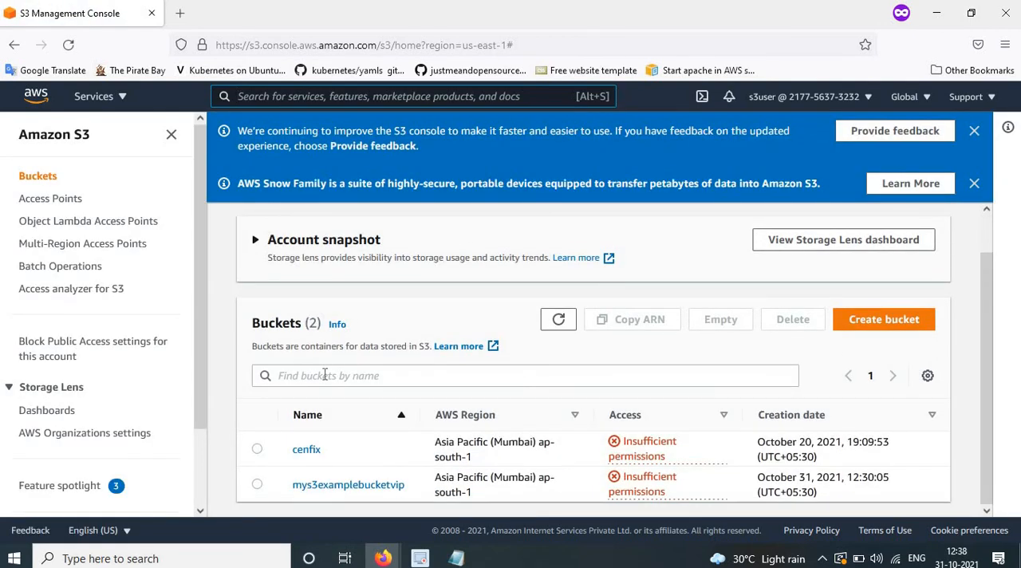
click(351, 486)
scroll(502, 401, down, 2)
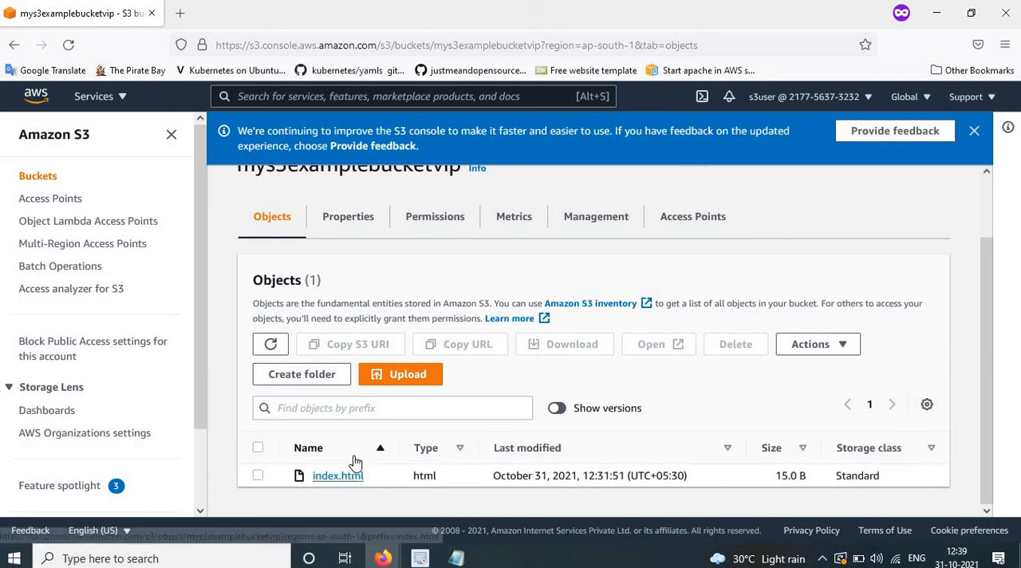
scroll(312, 254, up, 2)
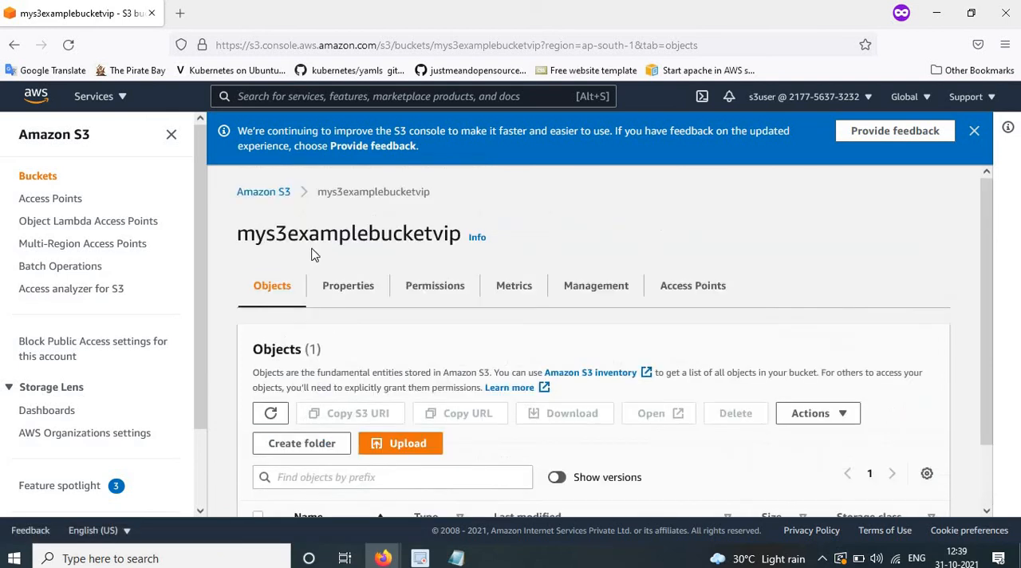
Test s3user's access to the objects of the cenfix bucket, then go back to the bucket list.
click(263, 192)
scroll(343, 403, down, 1)
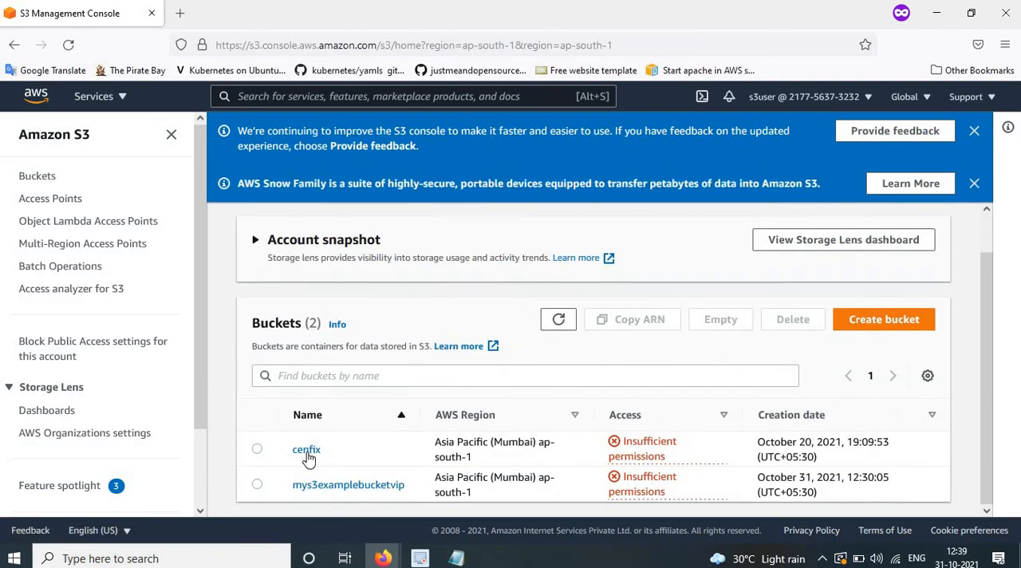
click(305, 452)
scroll(597, 430, down, 3)
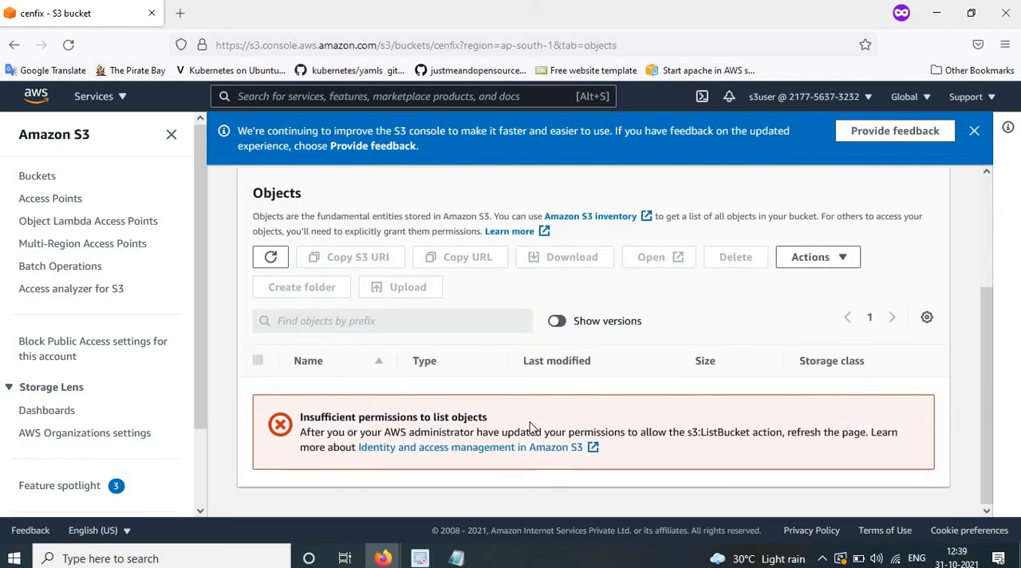
scroll(479, 391, up, 3)
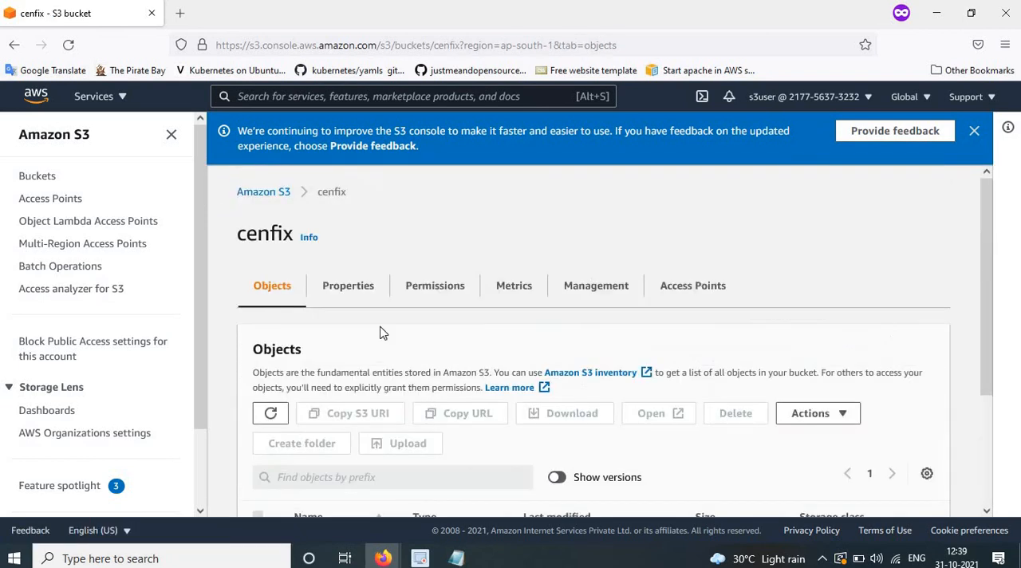
click(271, 194)
scroll(383, 415, down, 1)
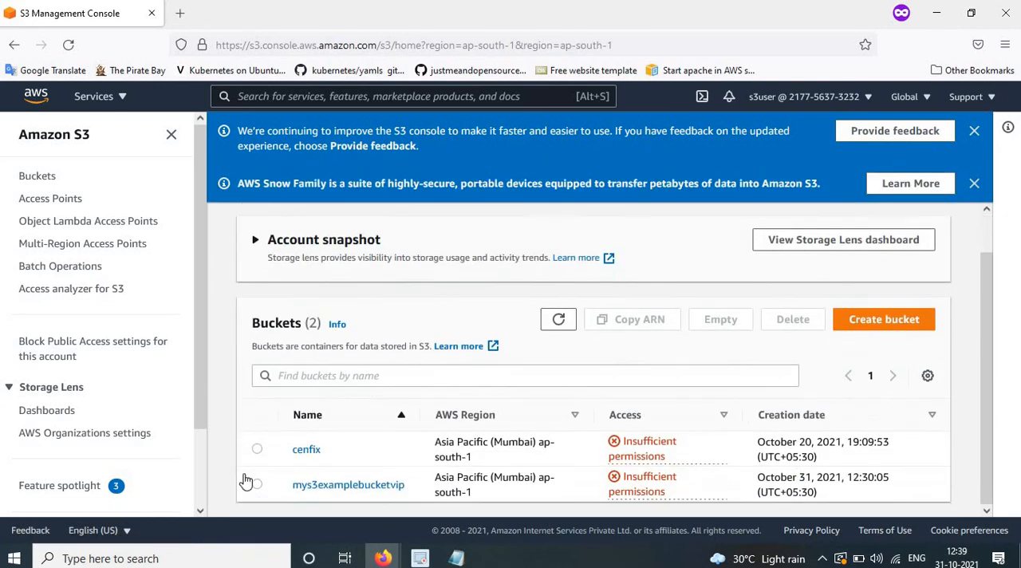